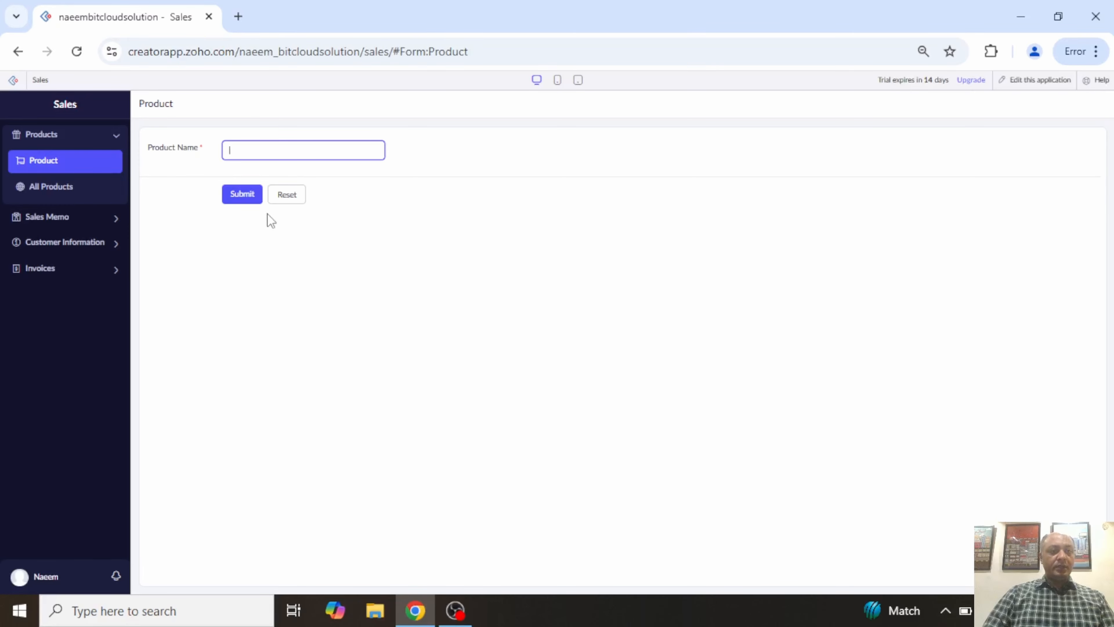
Review the fields of the Sales Memo, Customer Information and Invoice entry forms
left_click(52, 220)
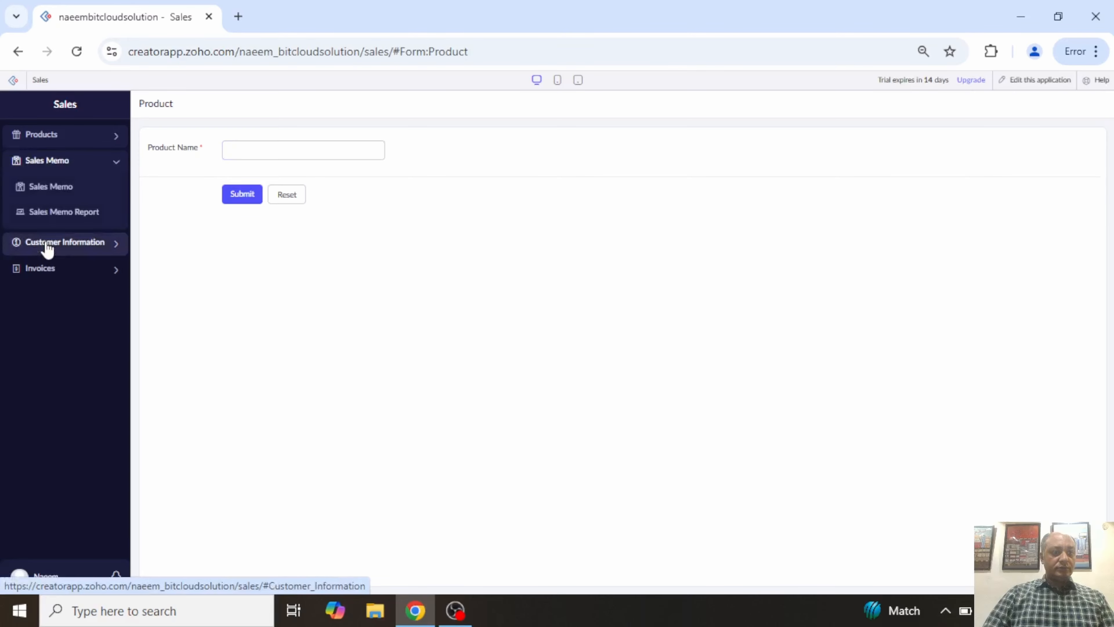
left_click(56, 188)
left_click(54, 244)
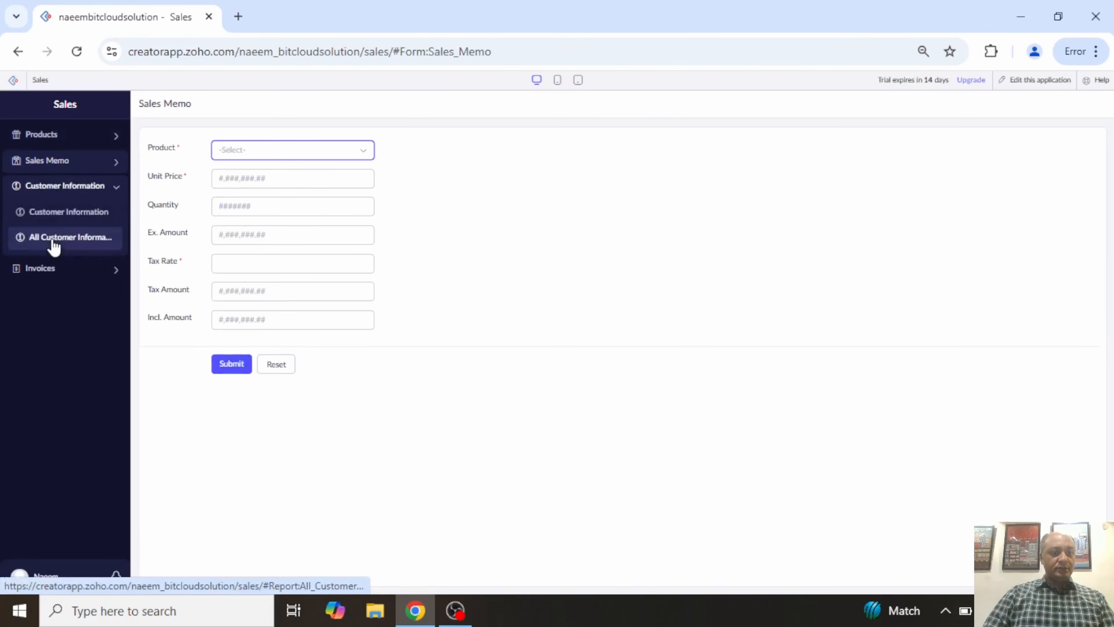
left_click(61, 214)
left_click(52, 272)
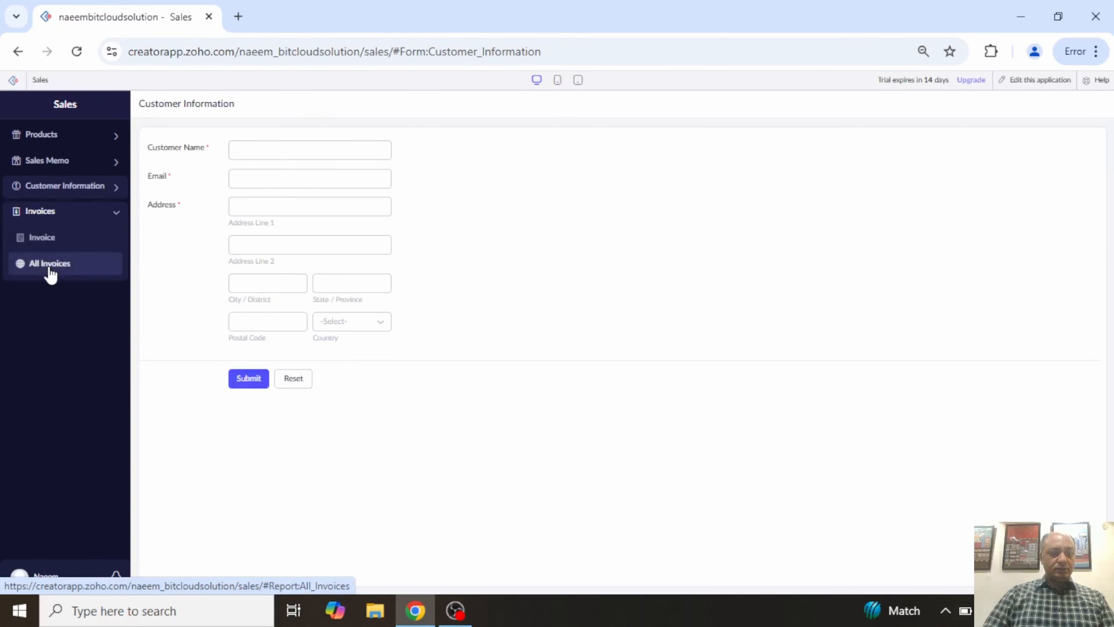
left_click(53, 239)
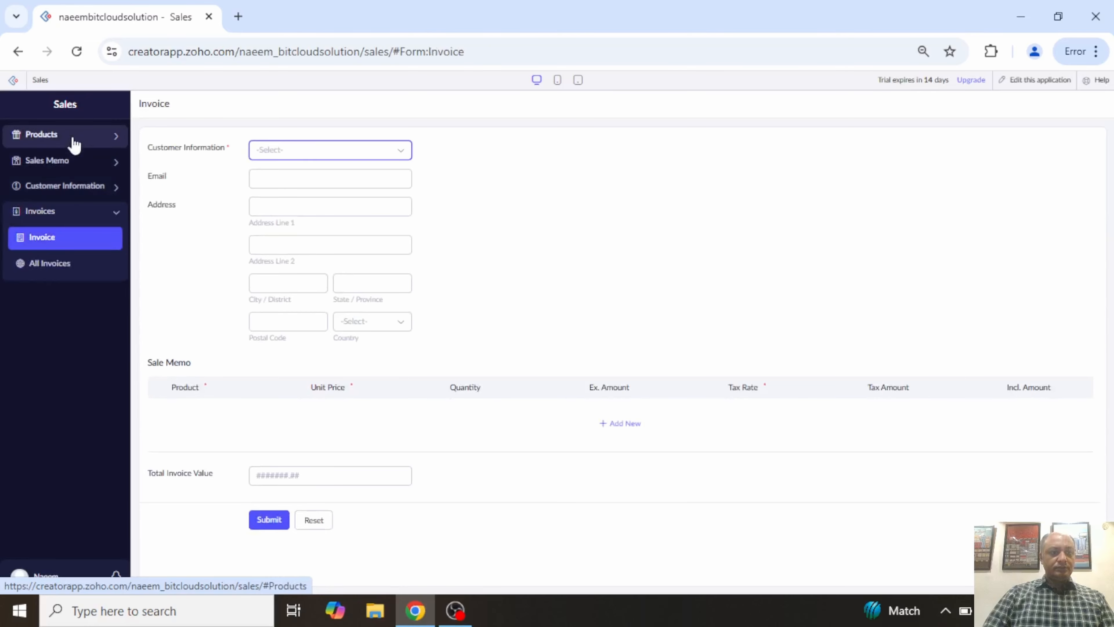
left_click(52, 160)
left_click(51, 187)
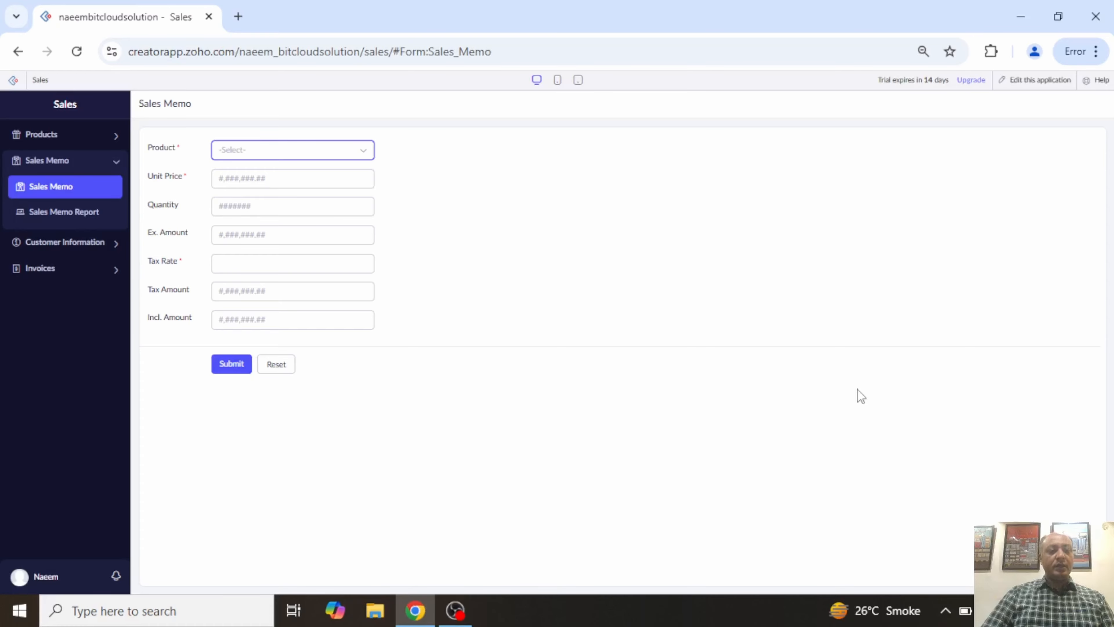
left_click(61, 269)
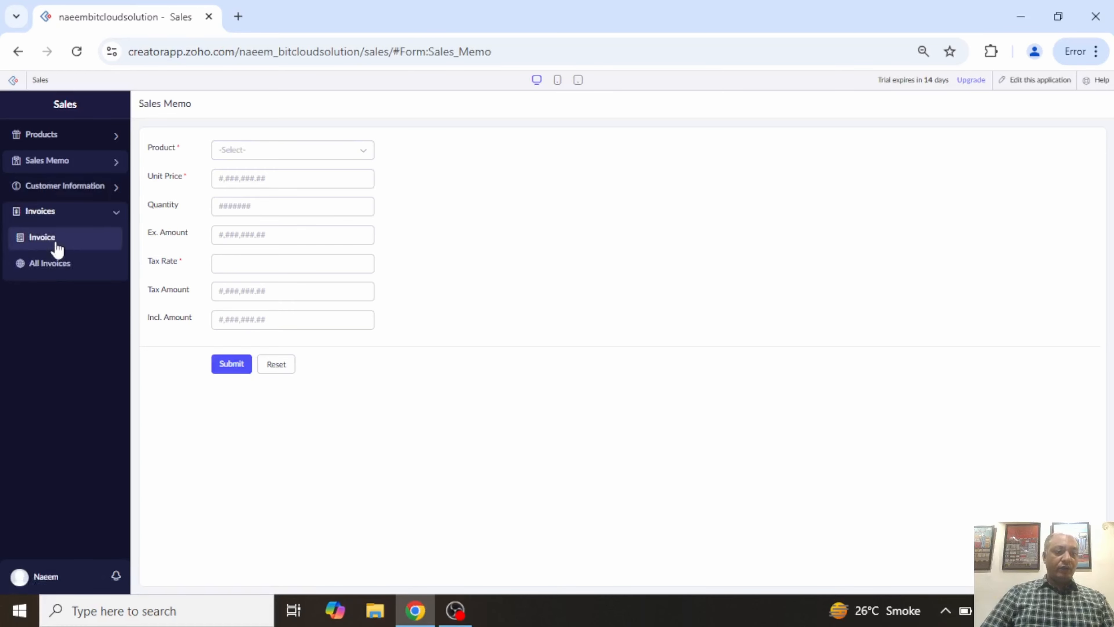
left_click(57, 246)
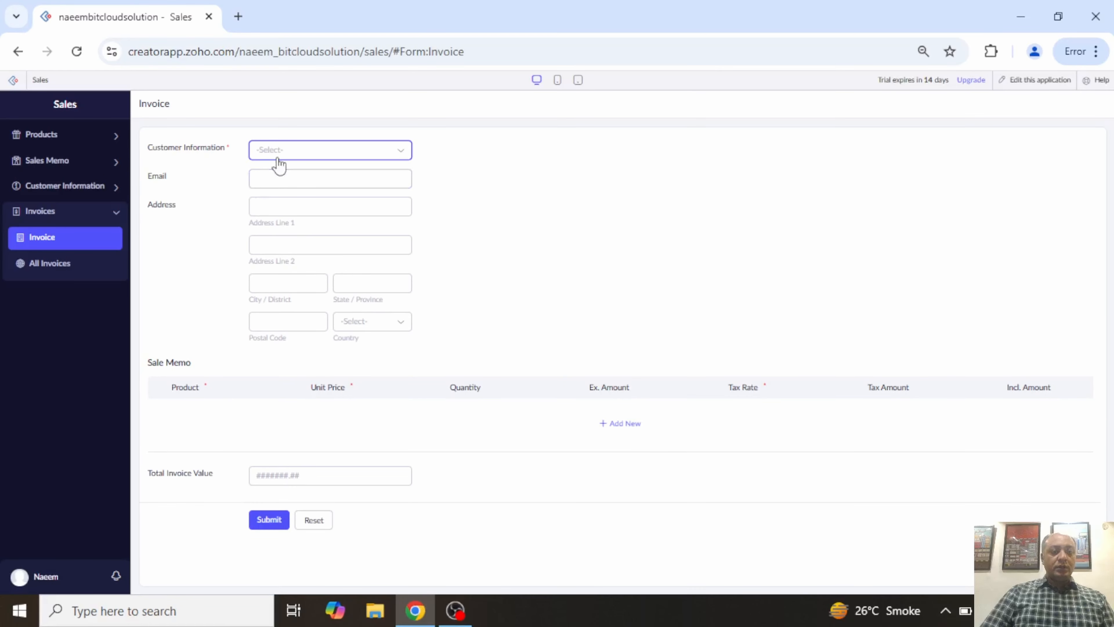
left_click(296, 157)
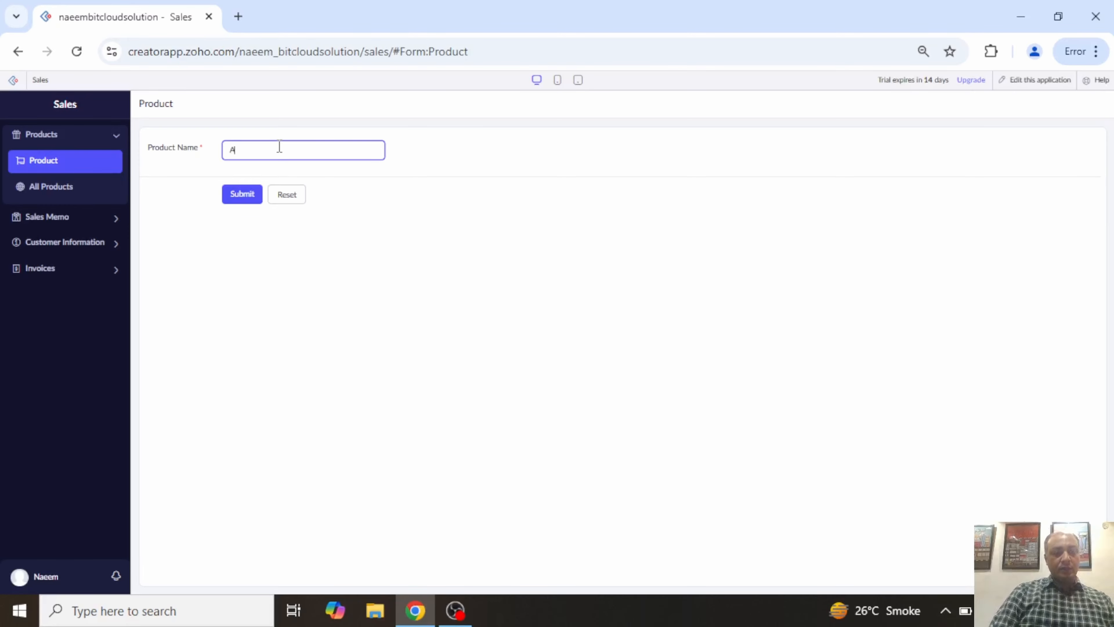
Add products A, B and C as separate product records and view them in the All Products report
left_click(248, 203)
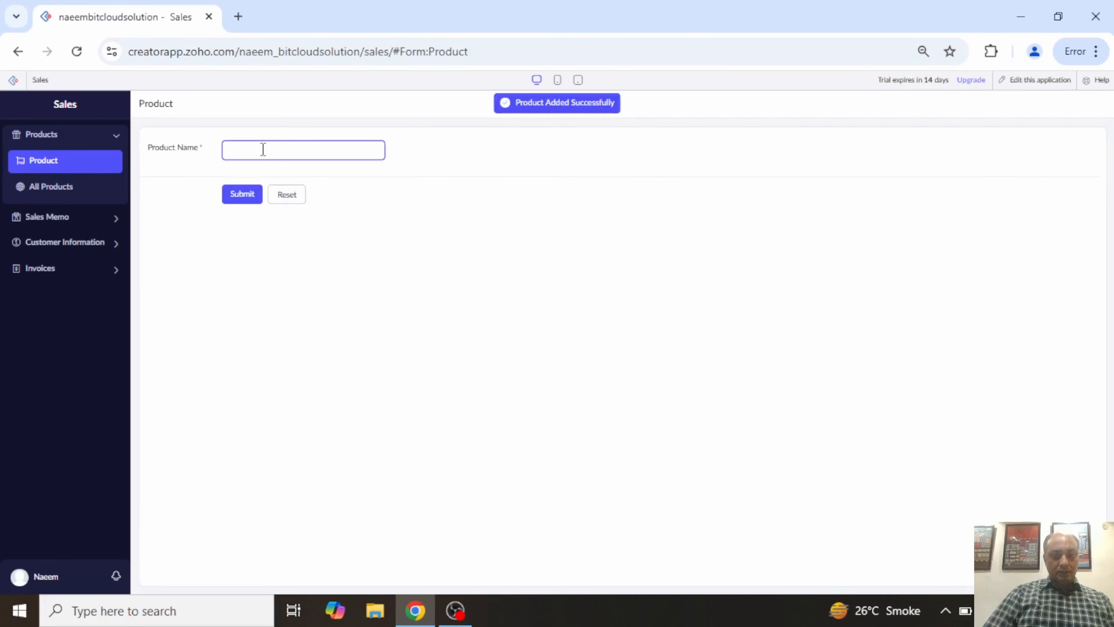
left_click(240, 195)
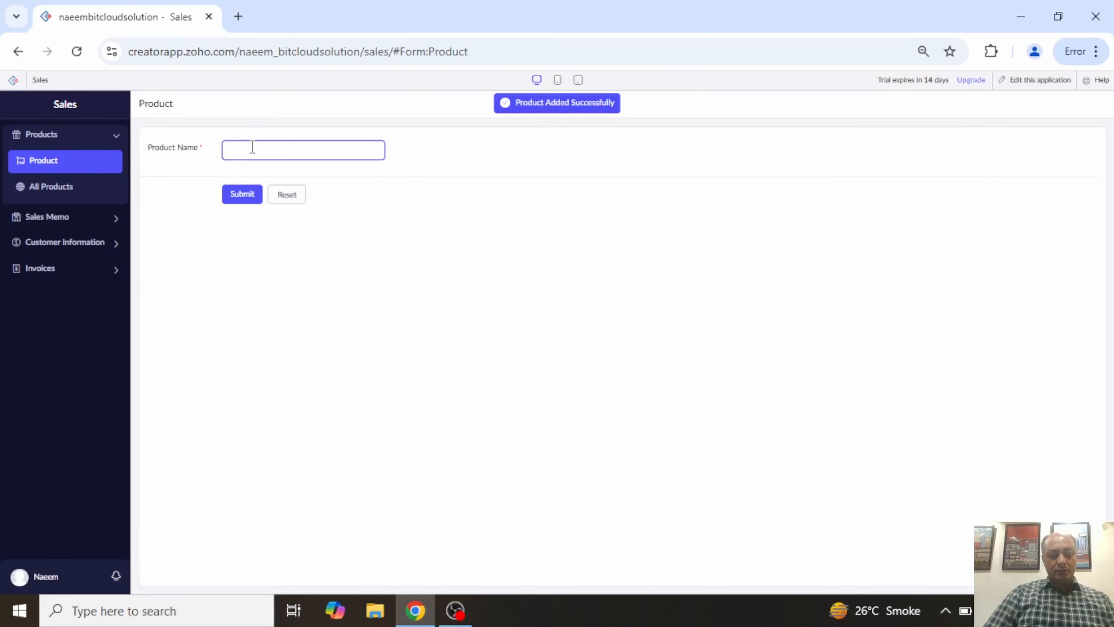
left_click(242, 194)
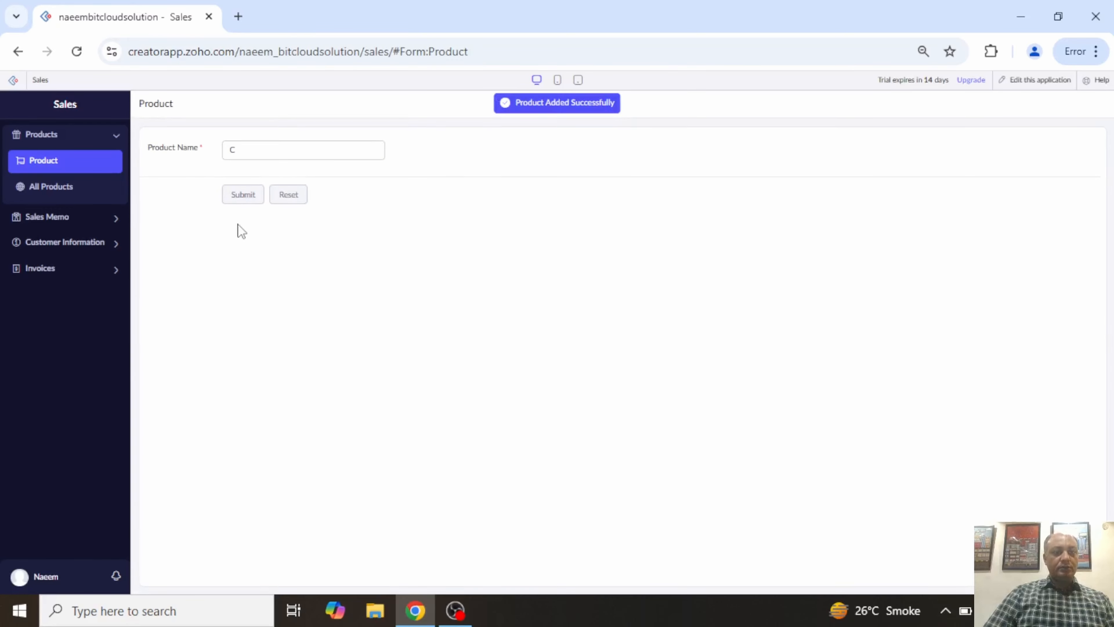
left_click(74, 187)
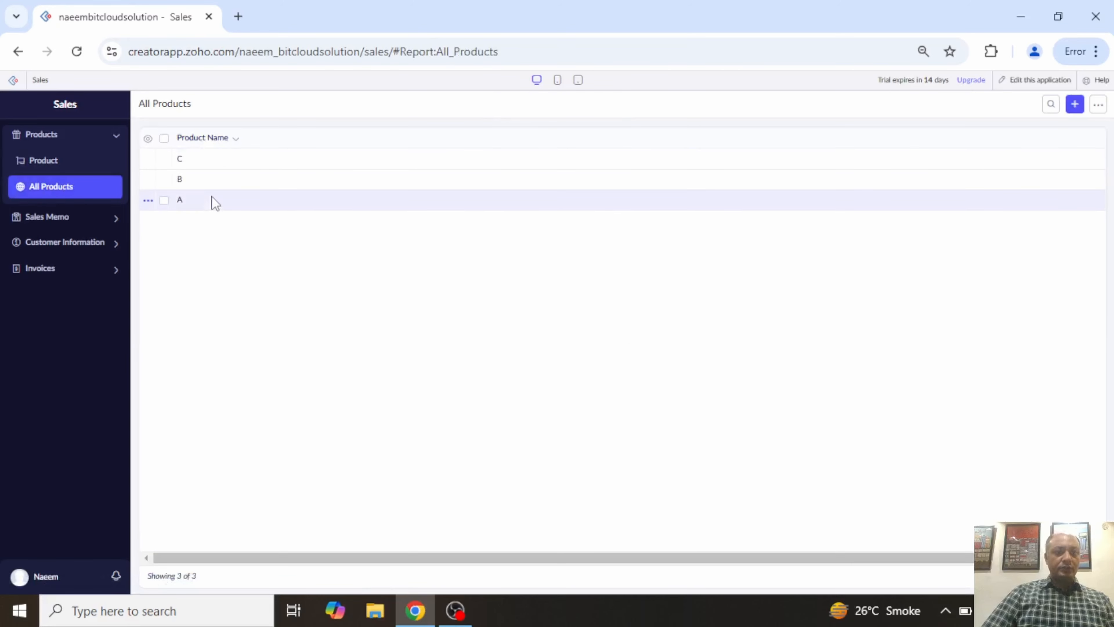
Submit a Sales Memo record for product A with unit price 5 and tax rate 10
left_click(59, 215)
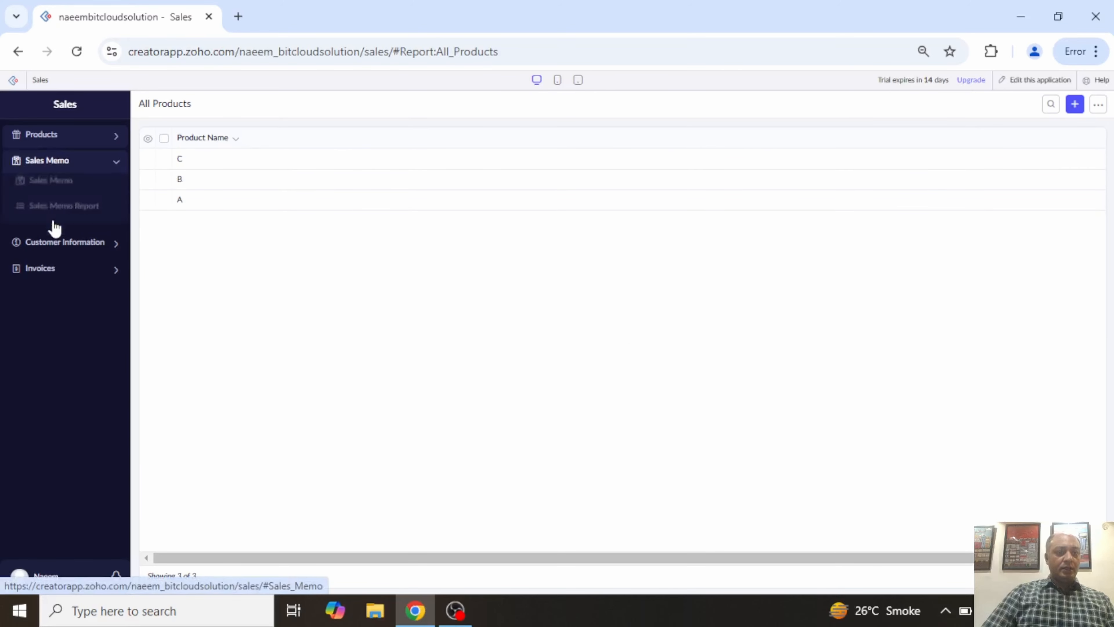
left_click(64, 188)
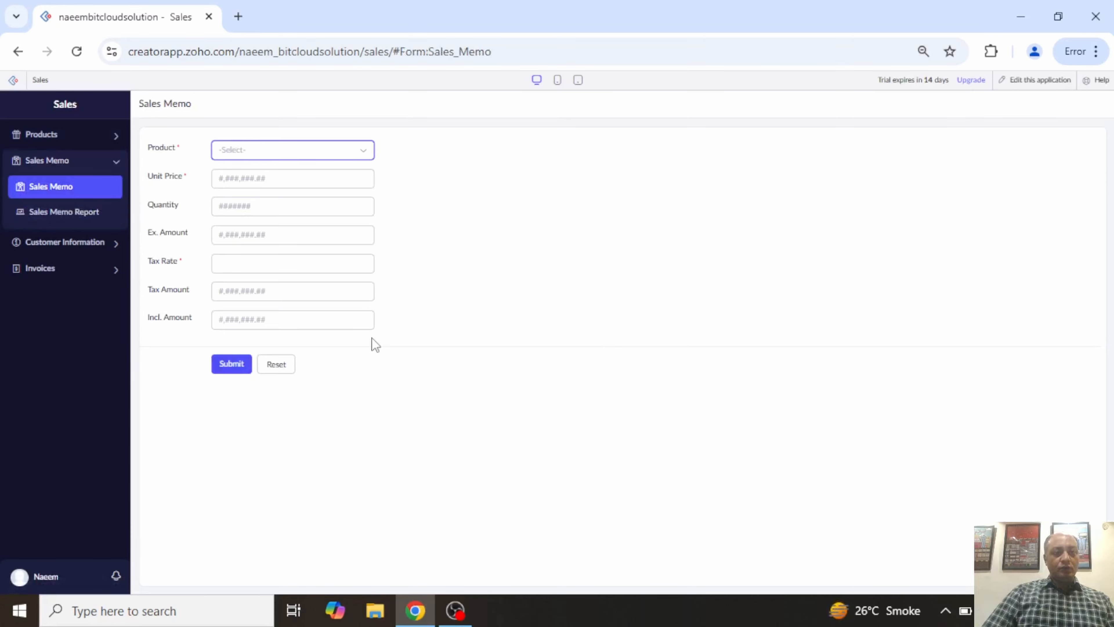
left_click(346, 155)
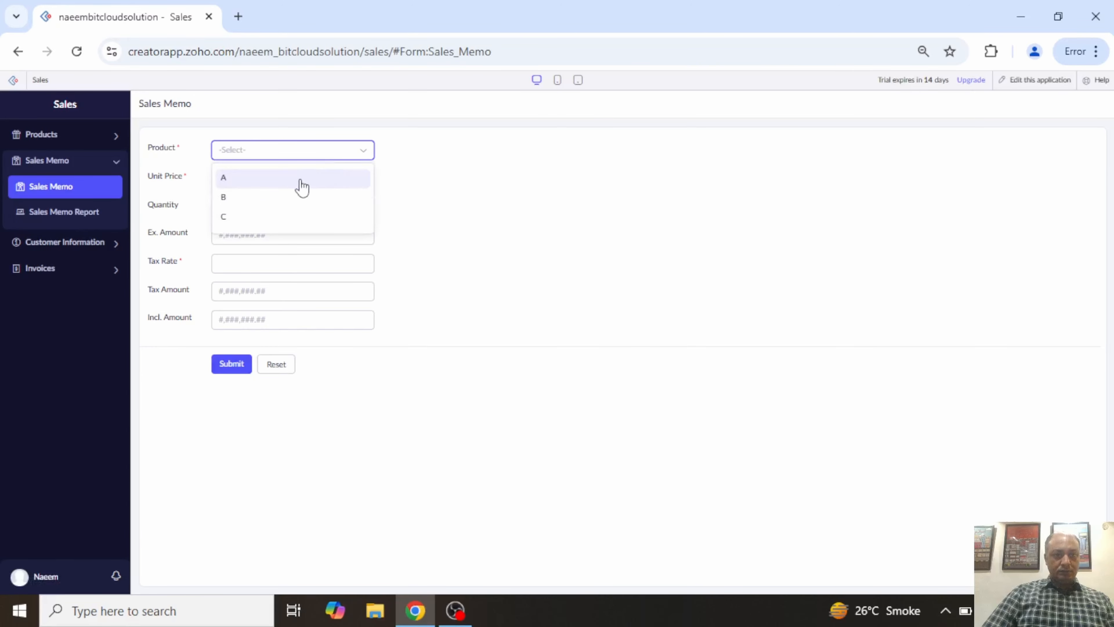
left_click(281, 180)
left_click(236, 177)
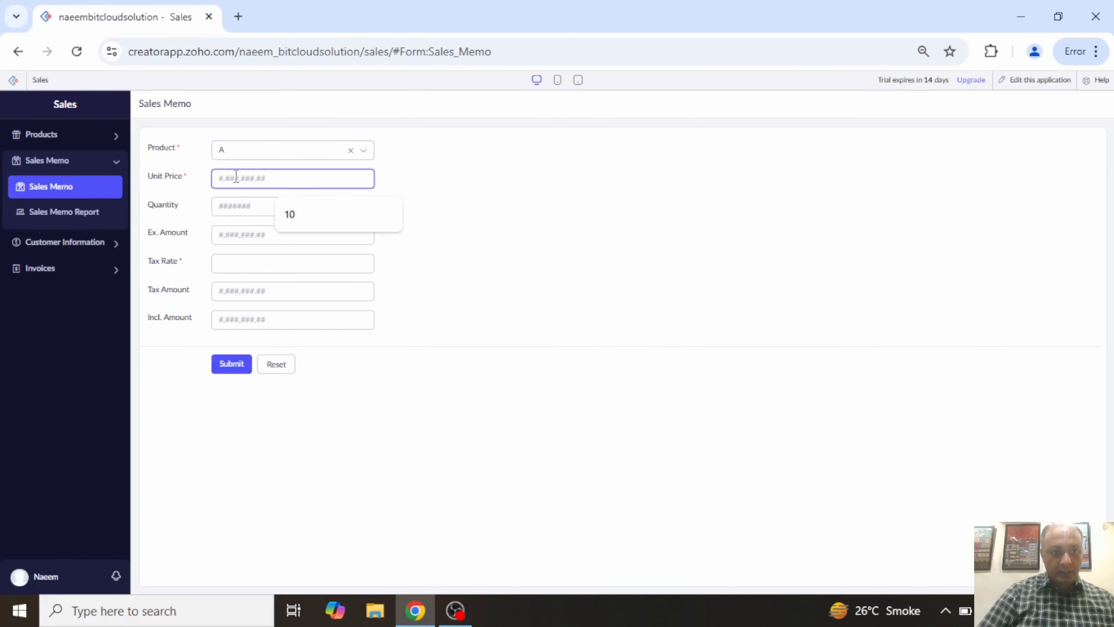
type("5")
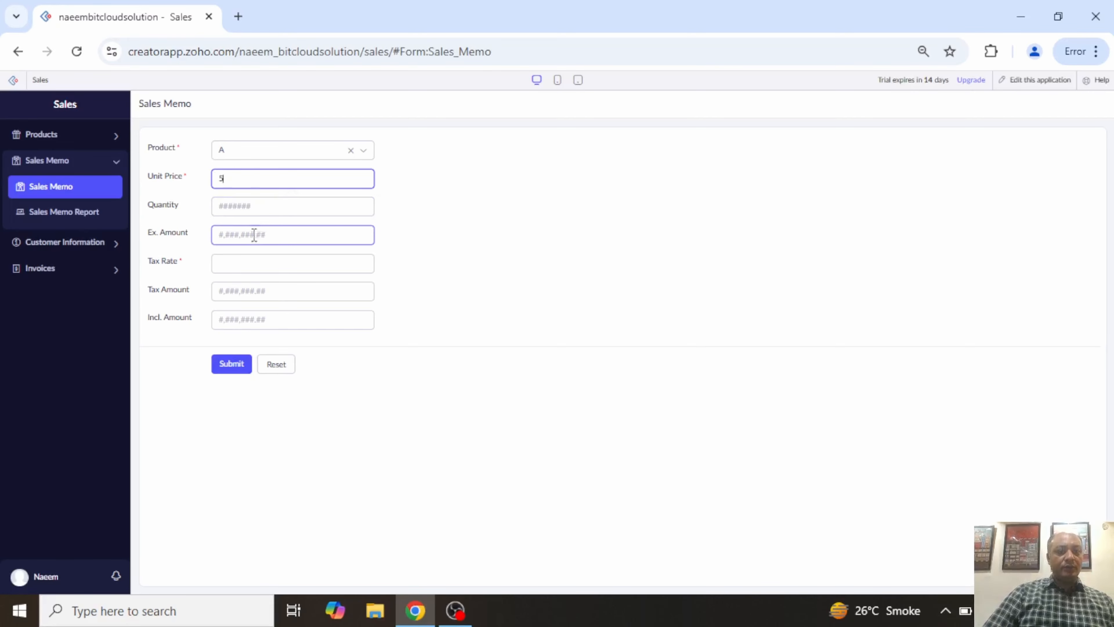
left_click(243, 259)
type("10")
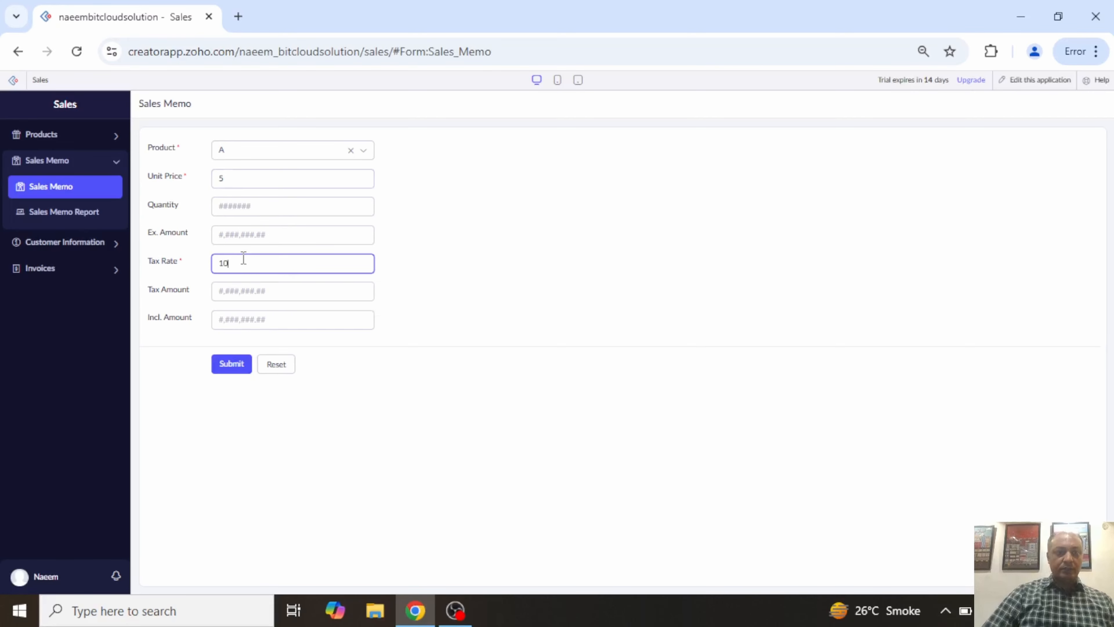
left_click(236, 370)
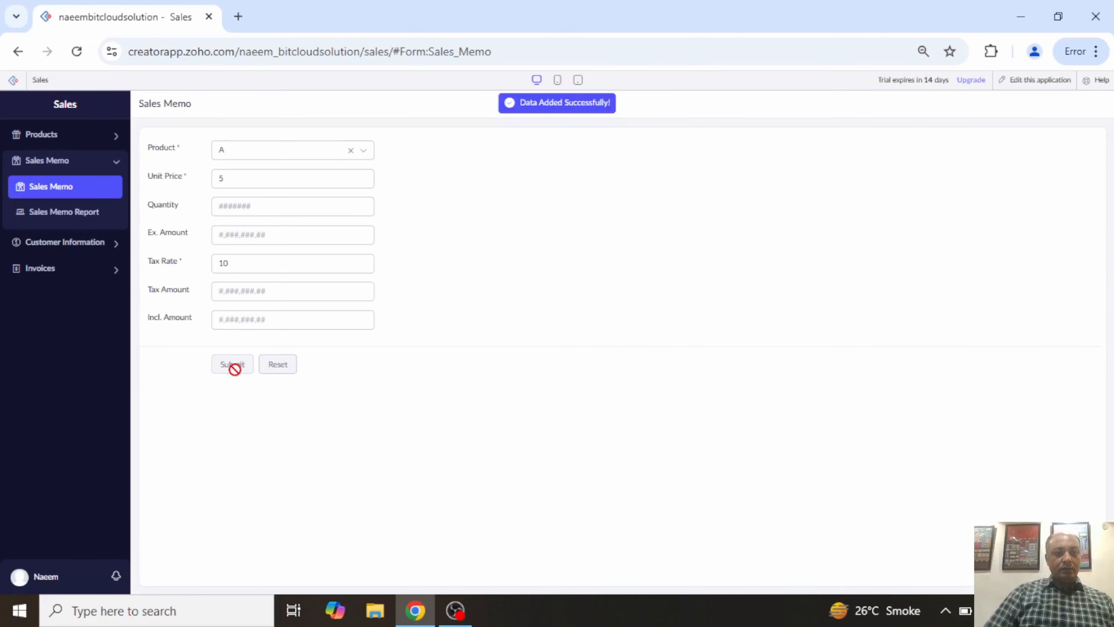
Submit a Sales Memo record for product B with unit price 15 and tax rate 20
left_click(268, 160)
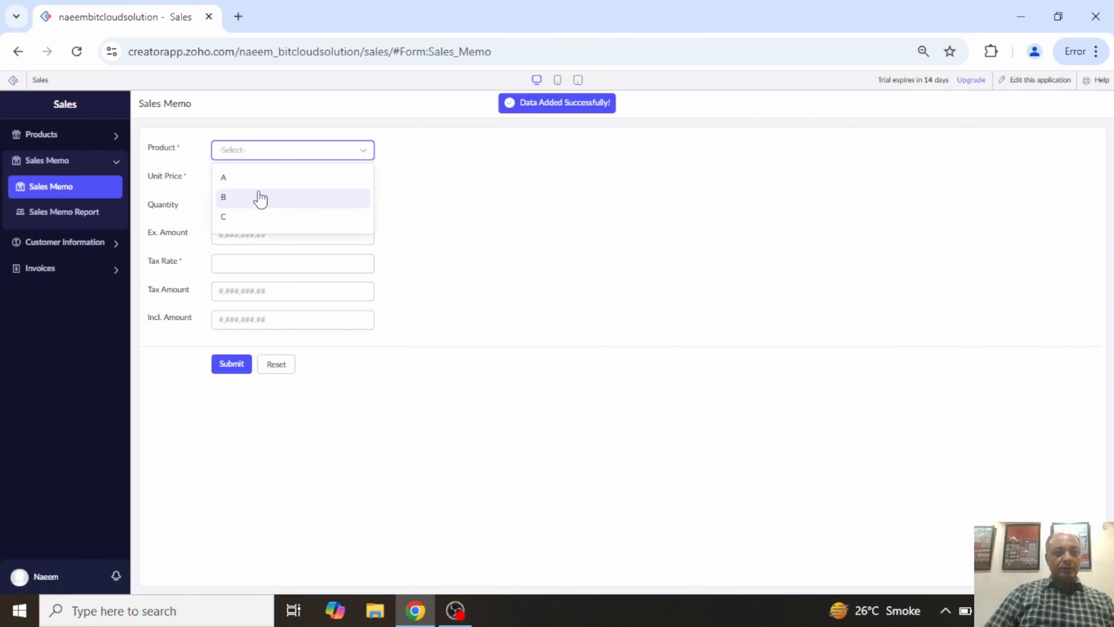
left_click(248, 197)
left_click(247, 178)
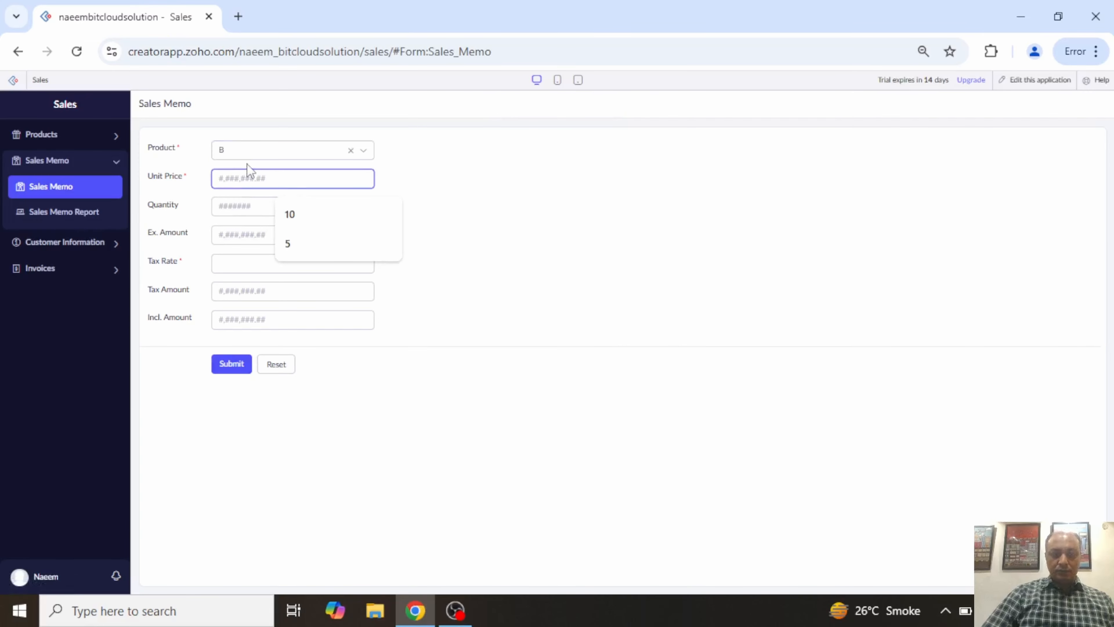
type("15")
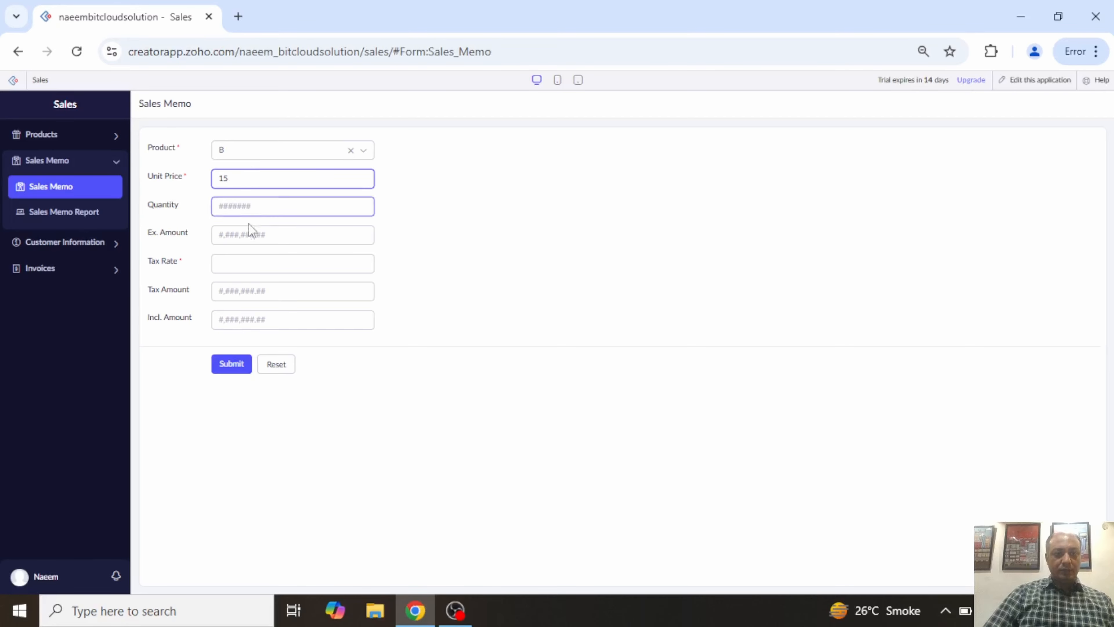
left_click(235, 262)
type("20")
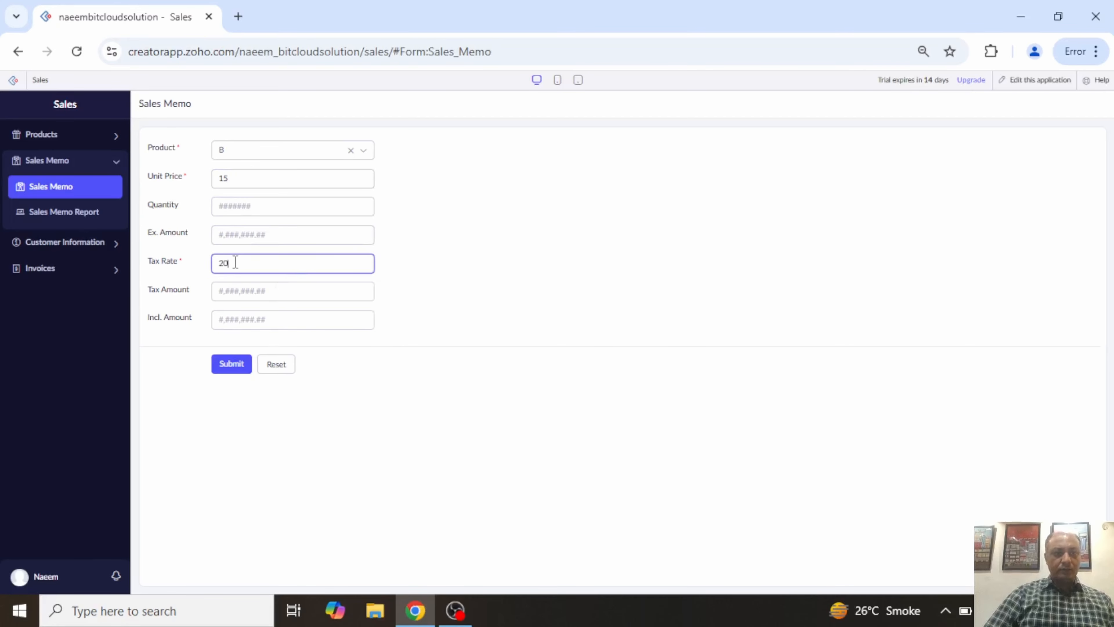
left_click(230, 367)
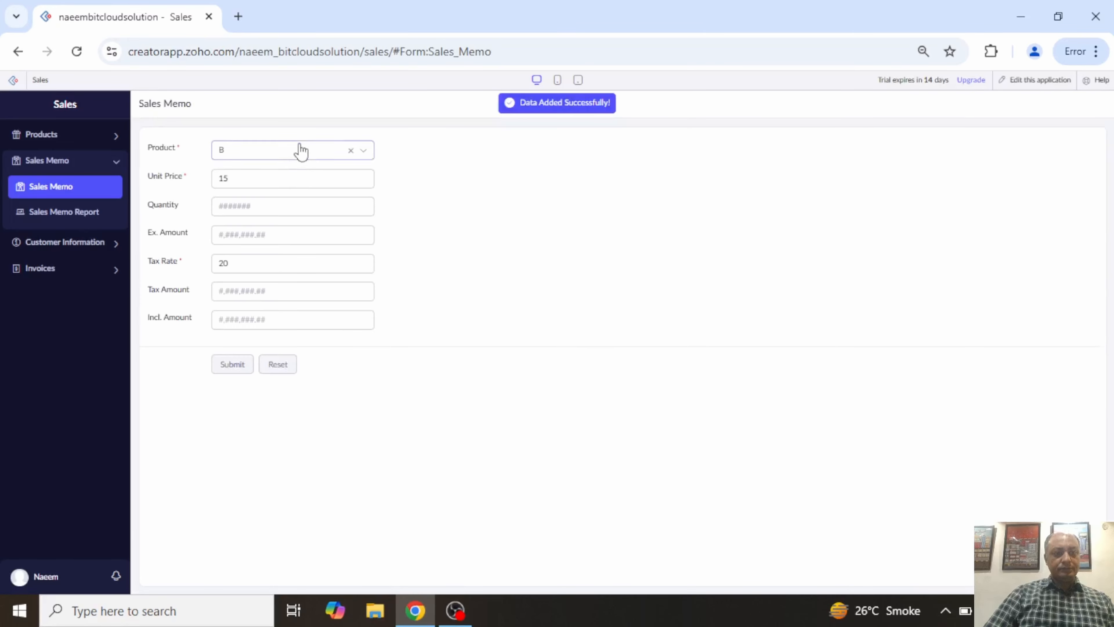
Submit a Sales Memo record for product C with unit price 25 and tax rate 30, and view the Sales Memo Report
left_click(284, 156)
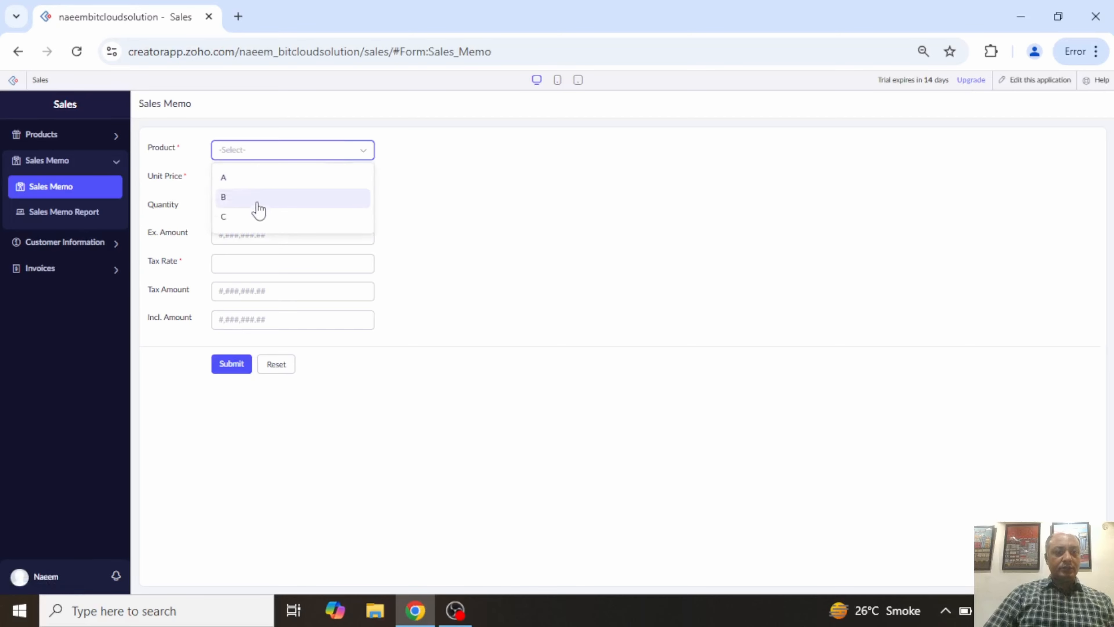
left_click(252, 217)
left_click(239, 179)
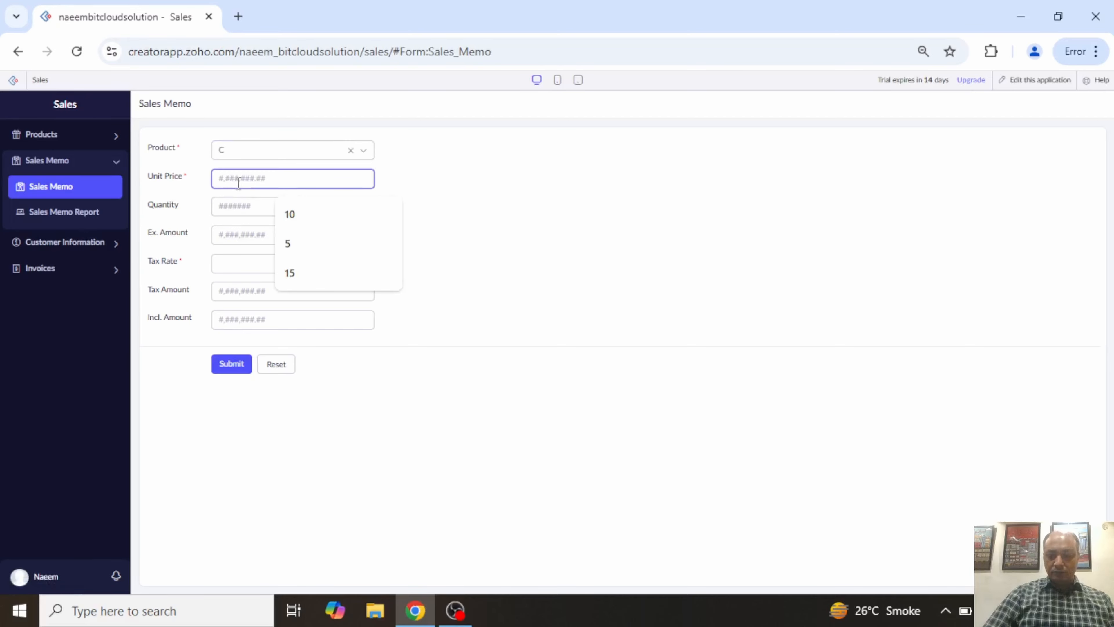
type("25")
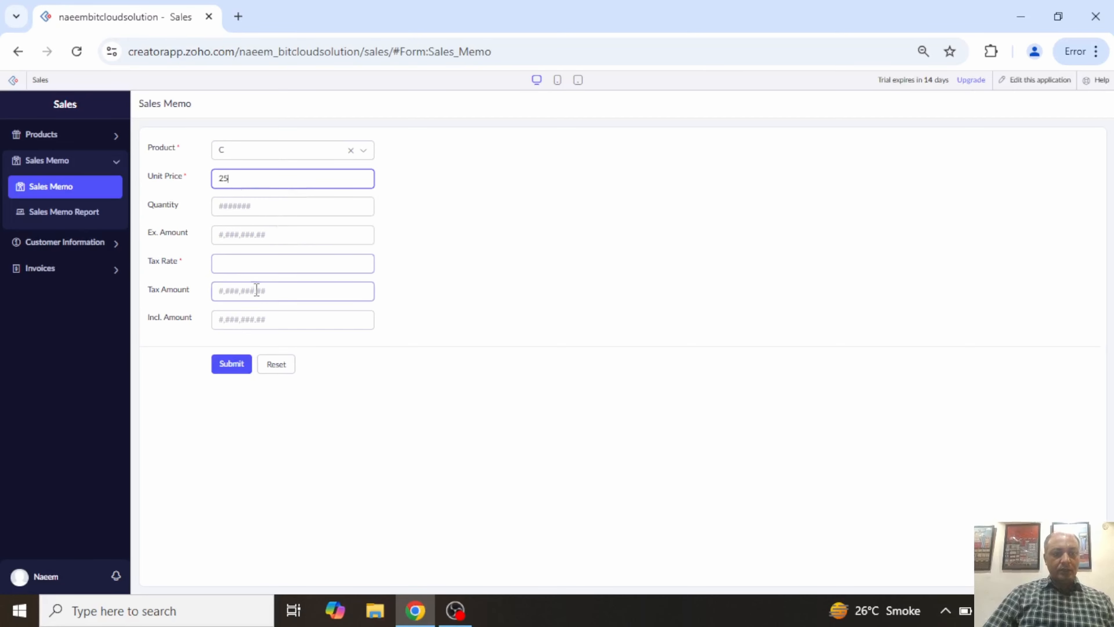
left_click(262, 266)
type("30")
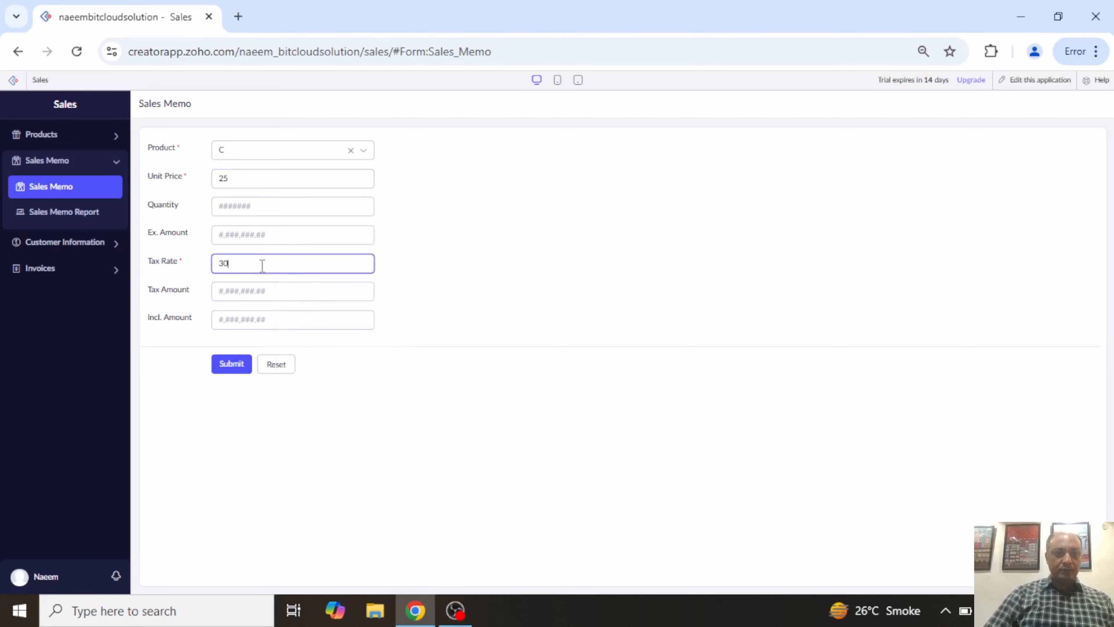
left_click(237, 364)
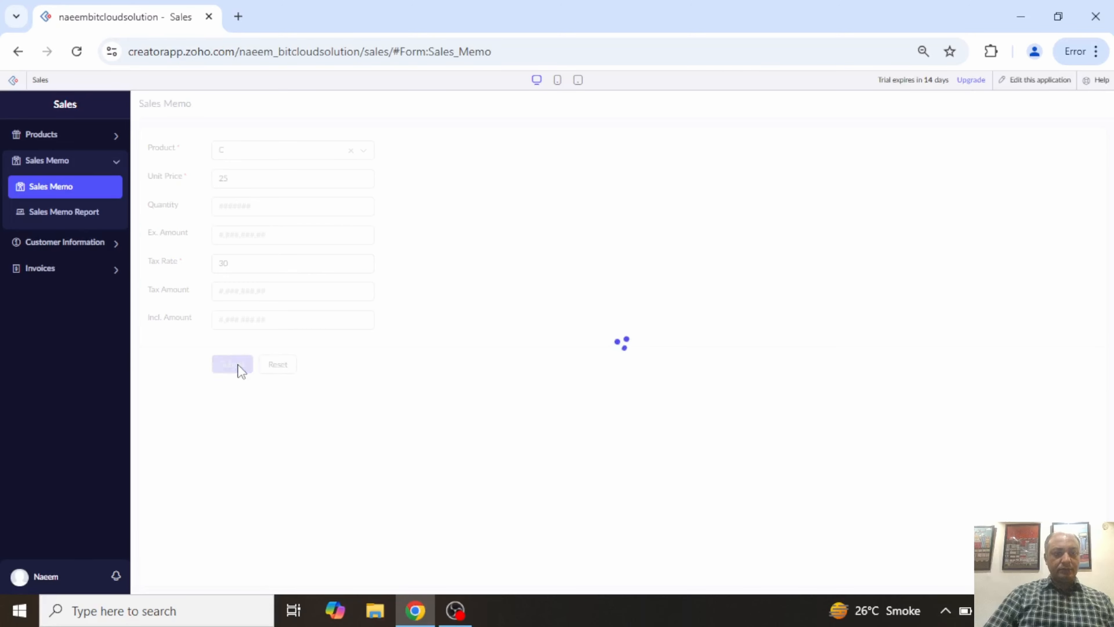
left_click(74, 214)
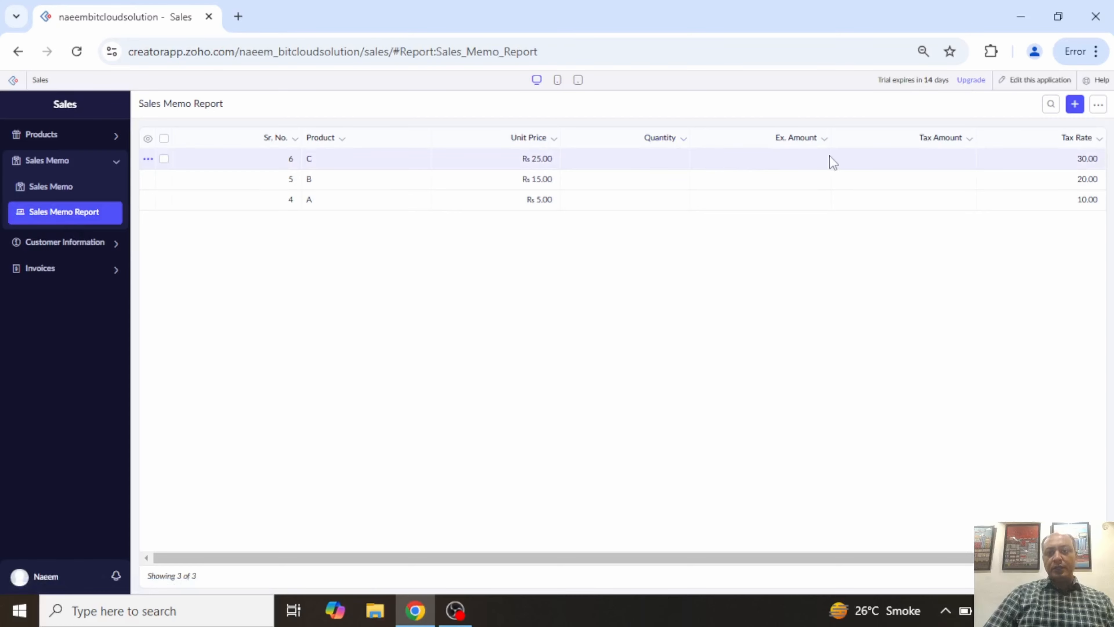
Check the All Invoices report and add two blank Sale Memo rows to a new invoice
left_click(43, 269)
left_click(44, 265)
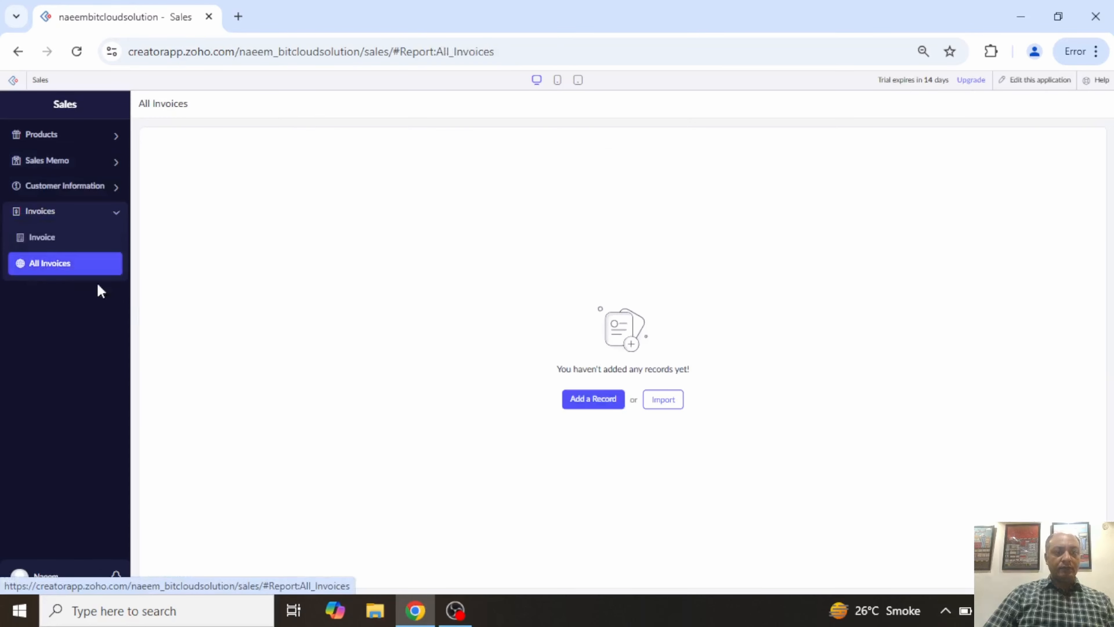
left_click(46, 239)
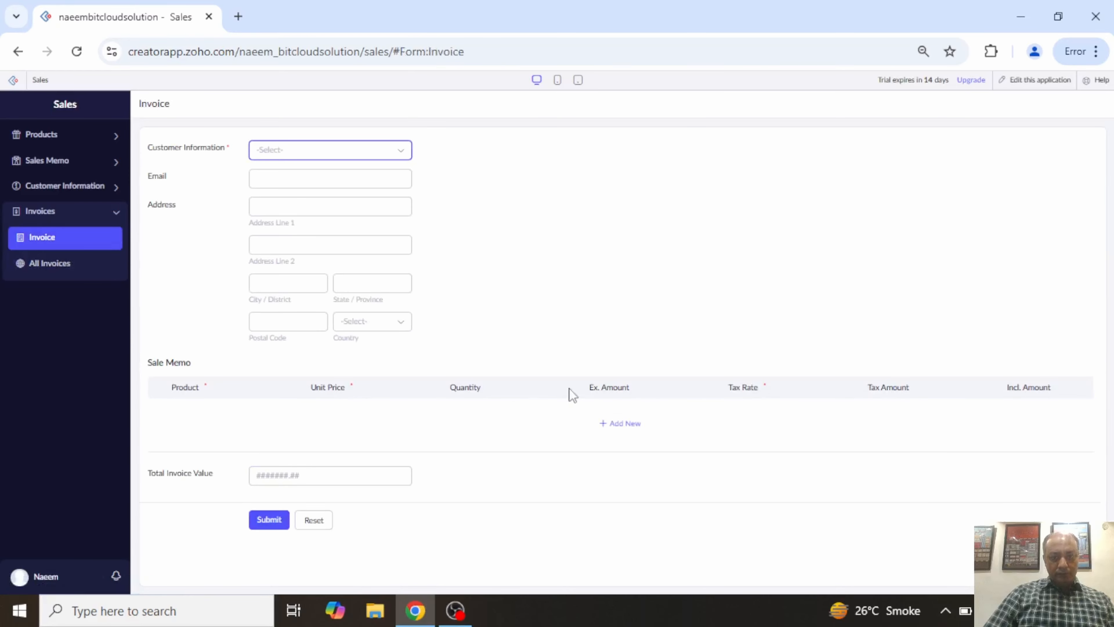
left_click(635, 430)
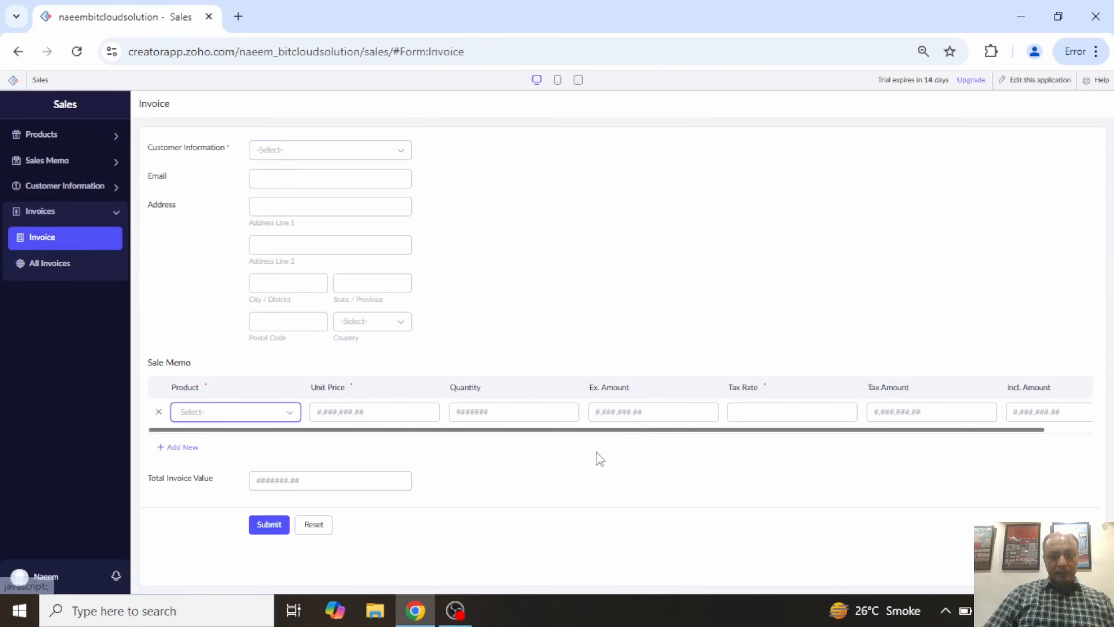
left_click(177, 447)
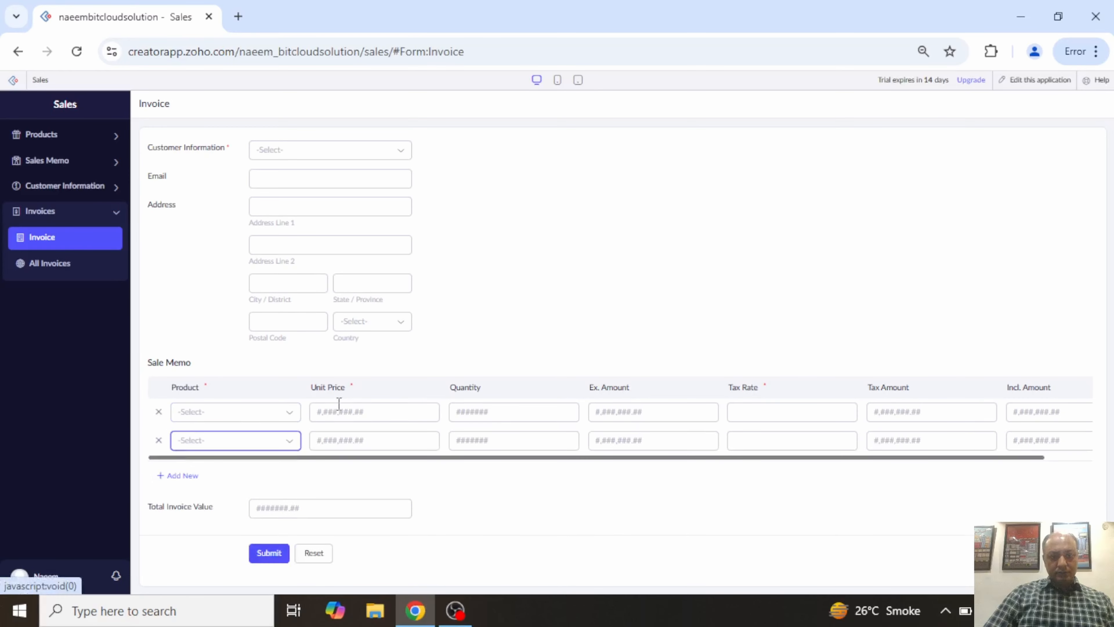
Start a new Customer Information record and fill in the customer's name and e-mail address
left_click(76, 189)
left_click(47, 214)
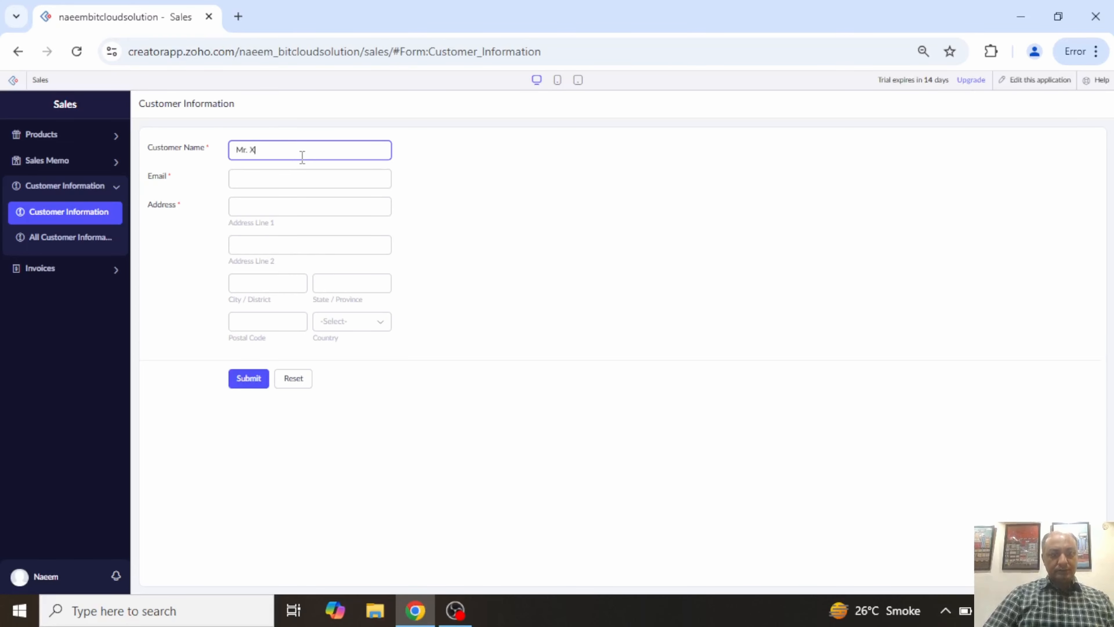
left_click(292, 177)
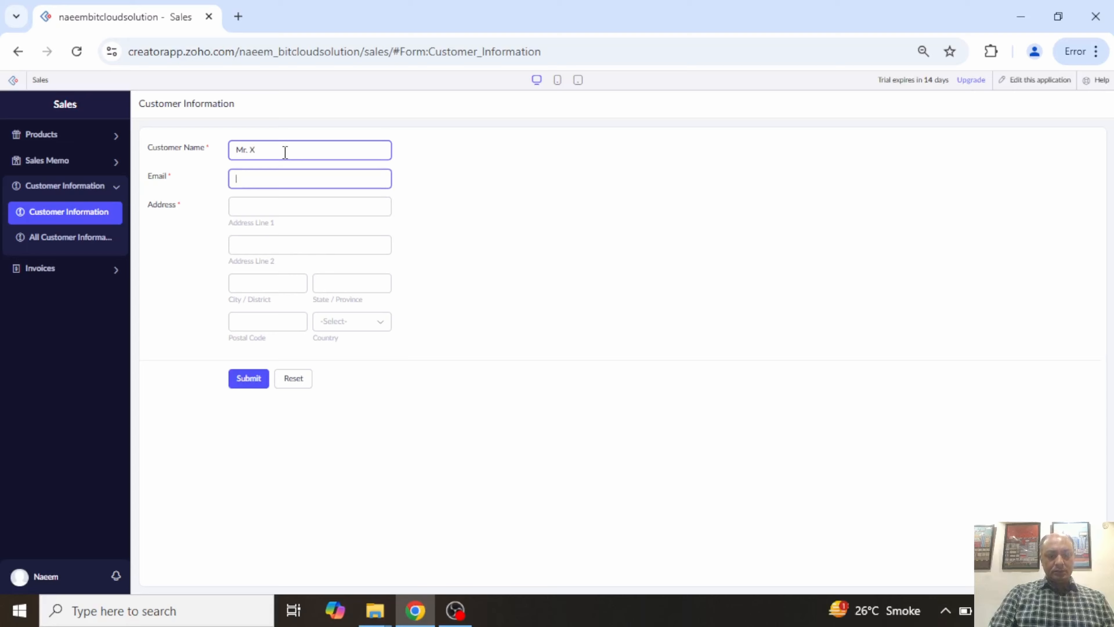
type("t")
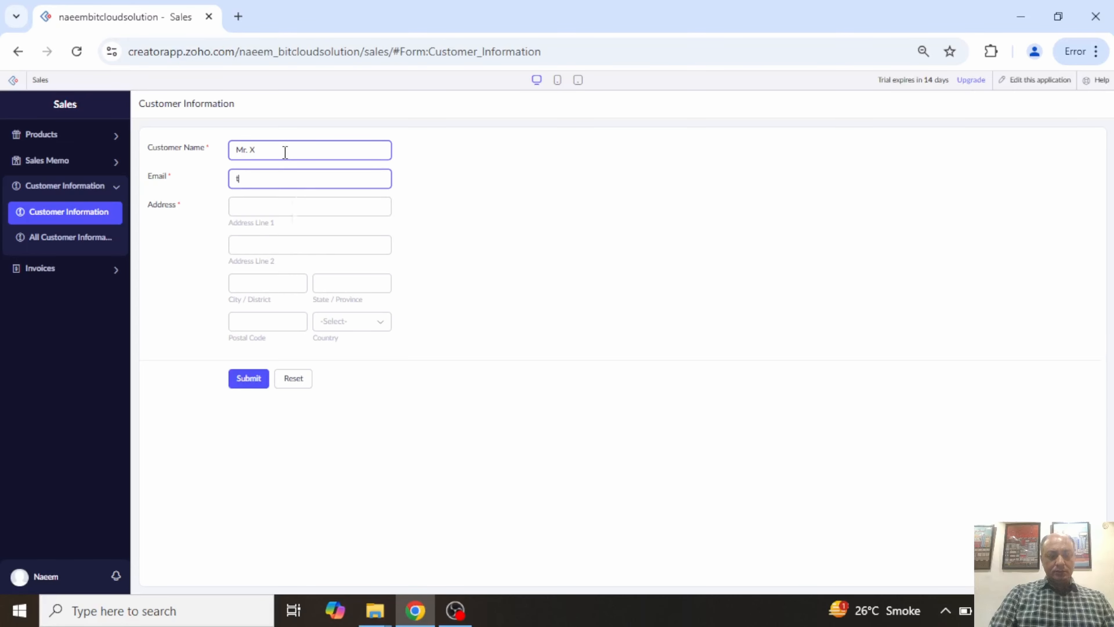
type("est@test.com")
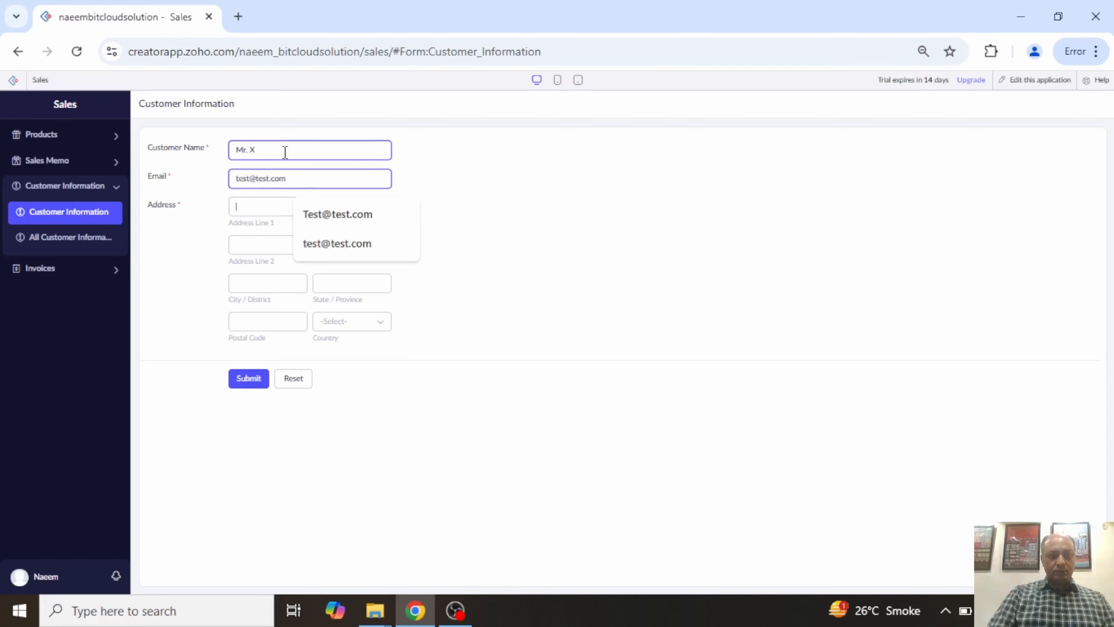
Fill in the customer's two address lines, city, state and postal code
key("Tab")
type("1")
key("Tab")
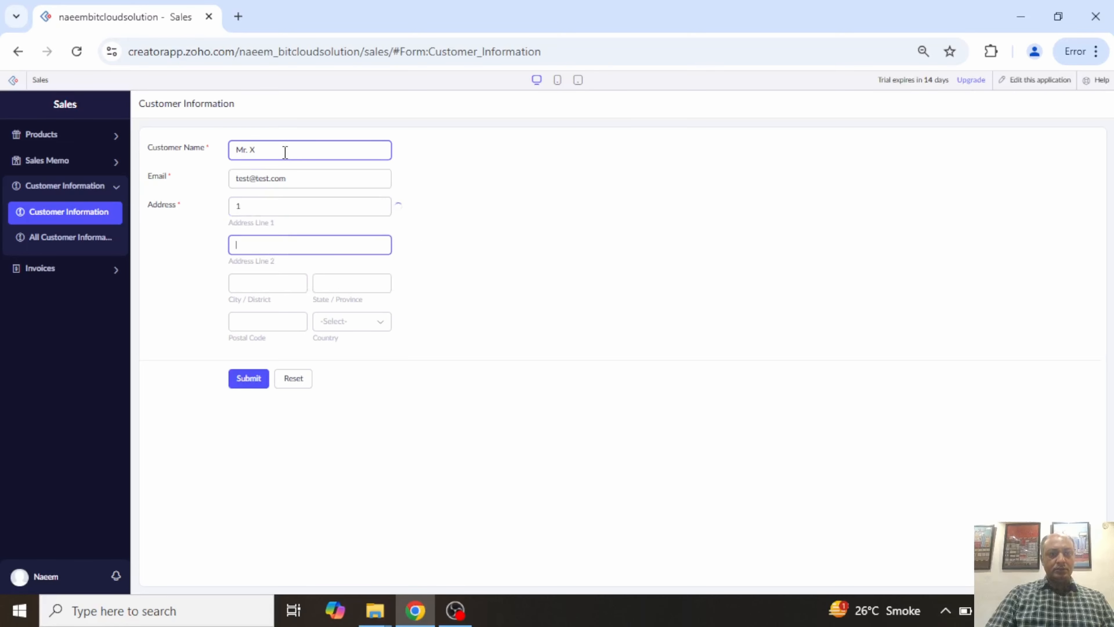
type("park")
key("Tab")
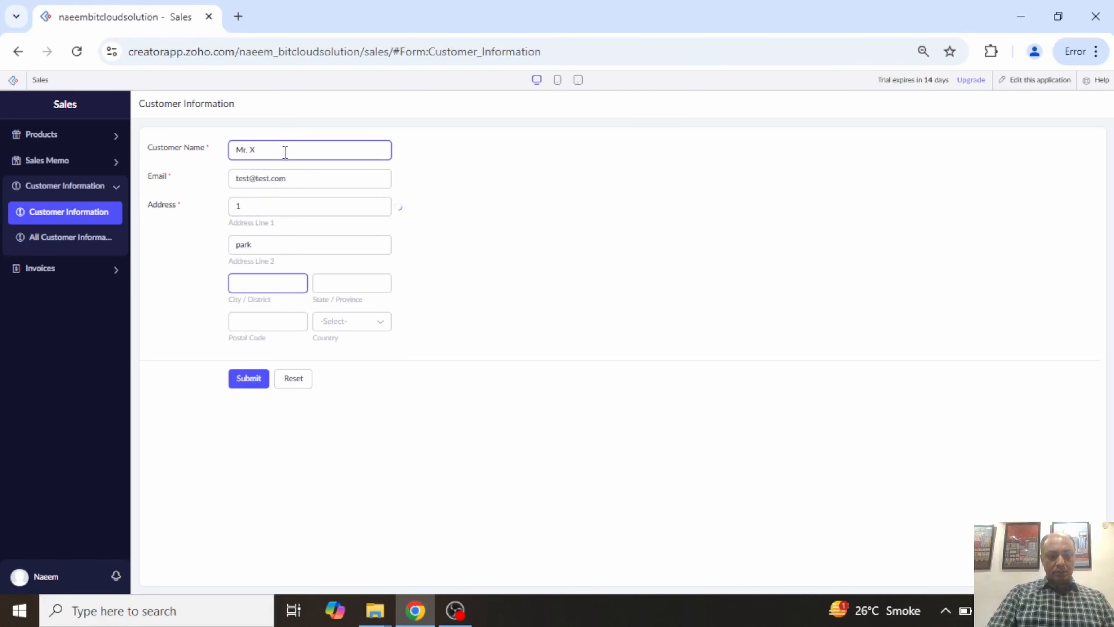
type("avenur")
key("Tab")
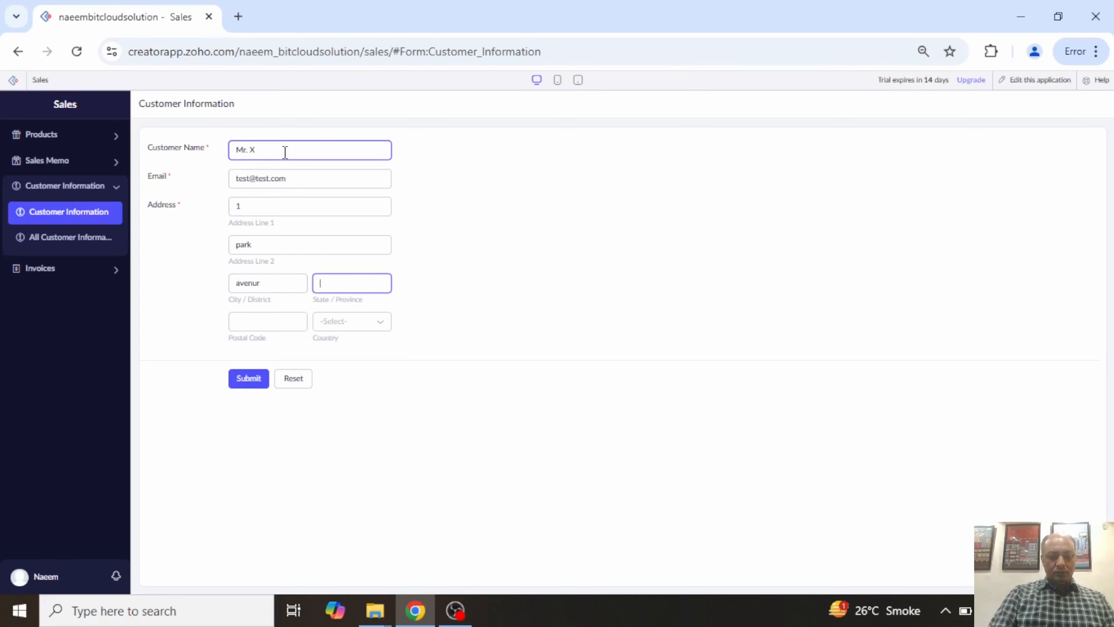
type("oiii")
key("Tab")
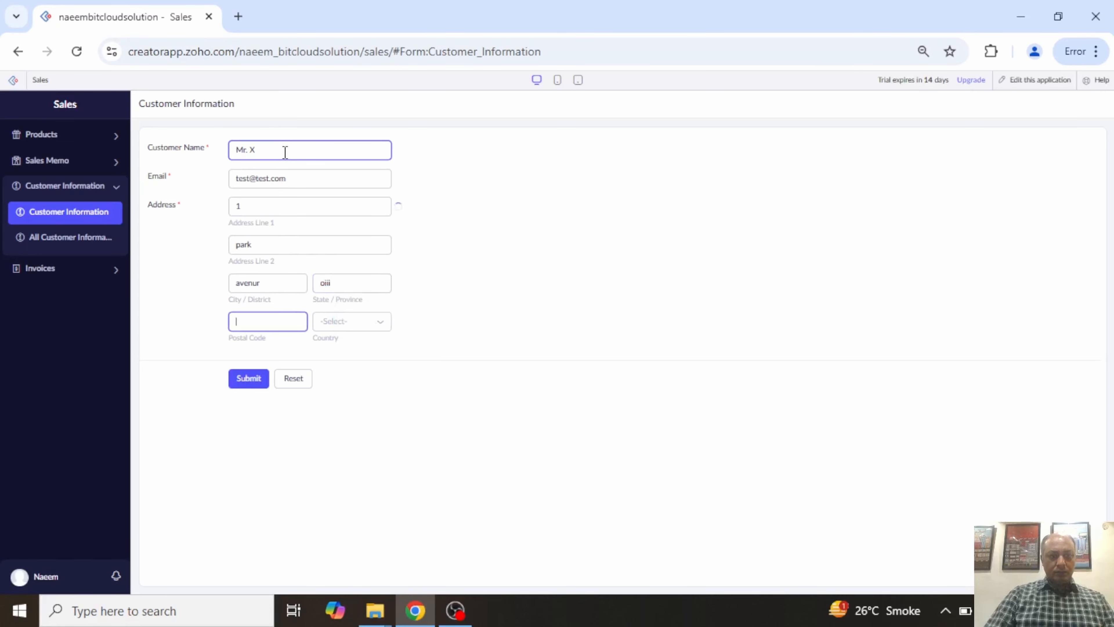
type("54321")
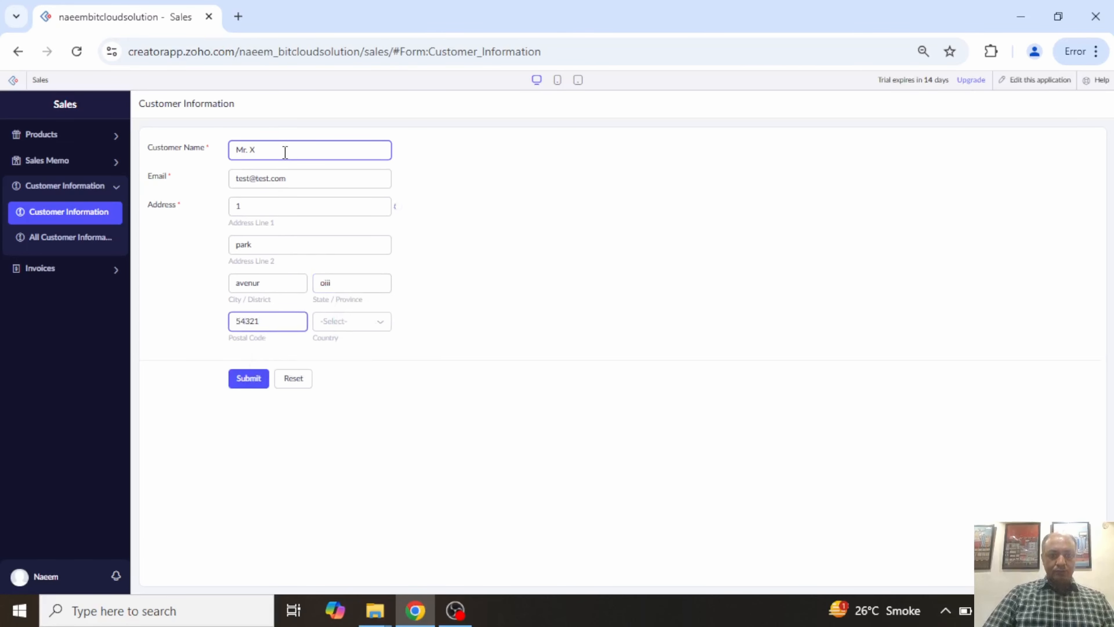
key("Tab")
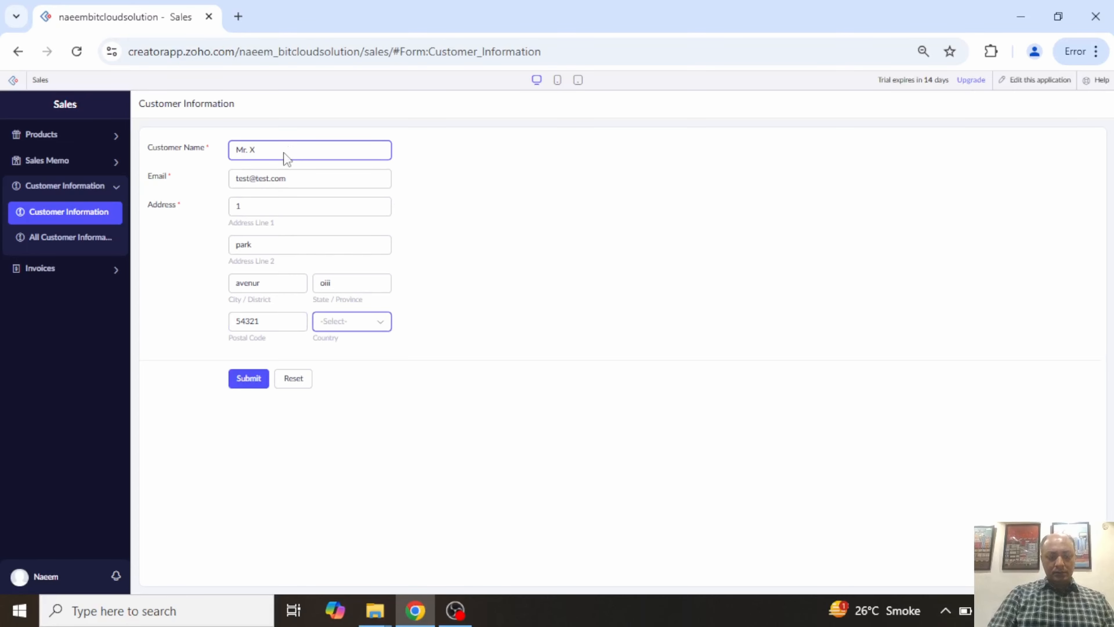
Set the customer's country to Canada, submit the record and view the All Customer Information report
type("canda")
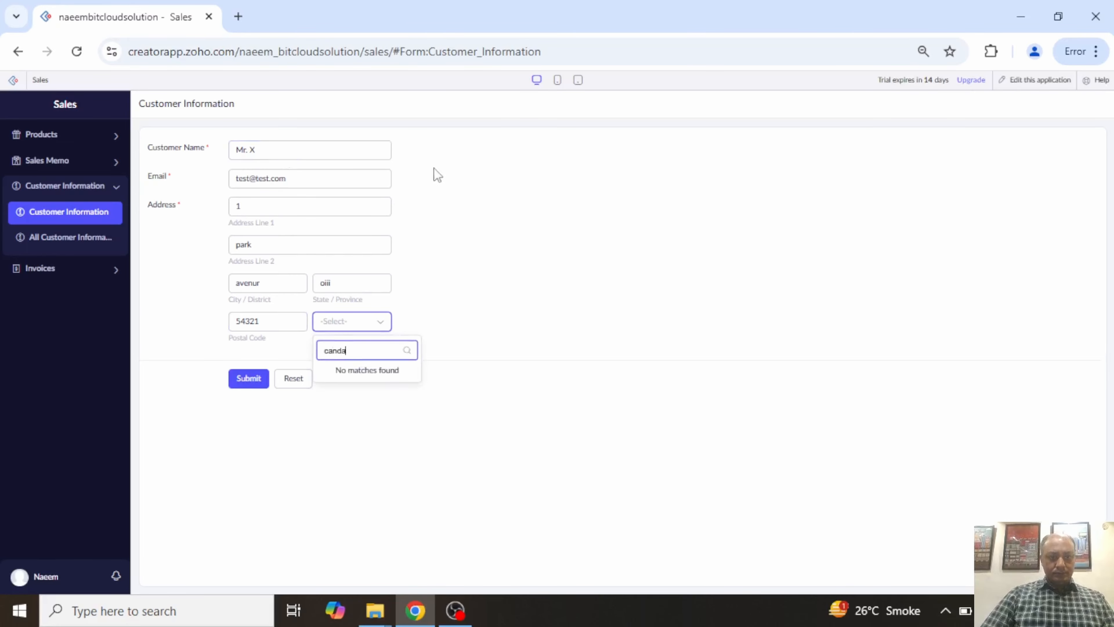
key("BackSpace")
key("BackSpace")
key("BackSpace")
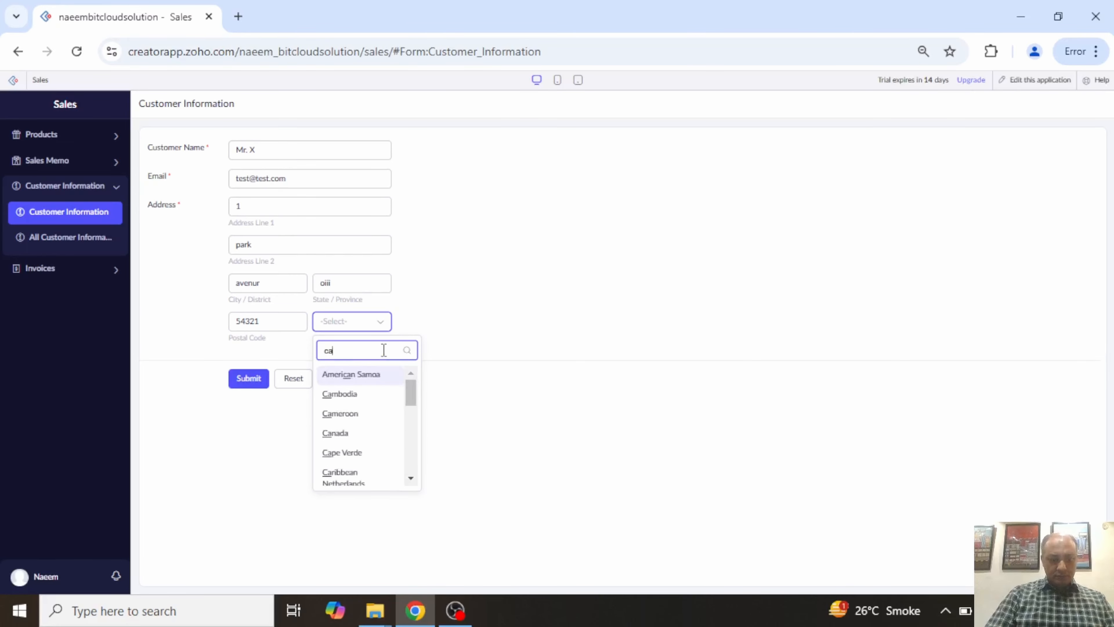
type("nd")
key("BackSpace")
type("ada")
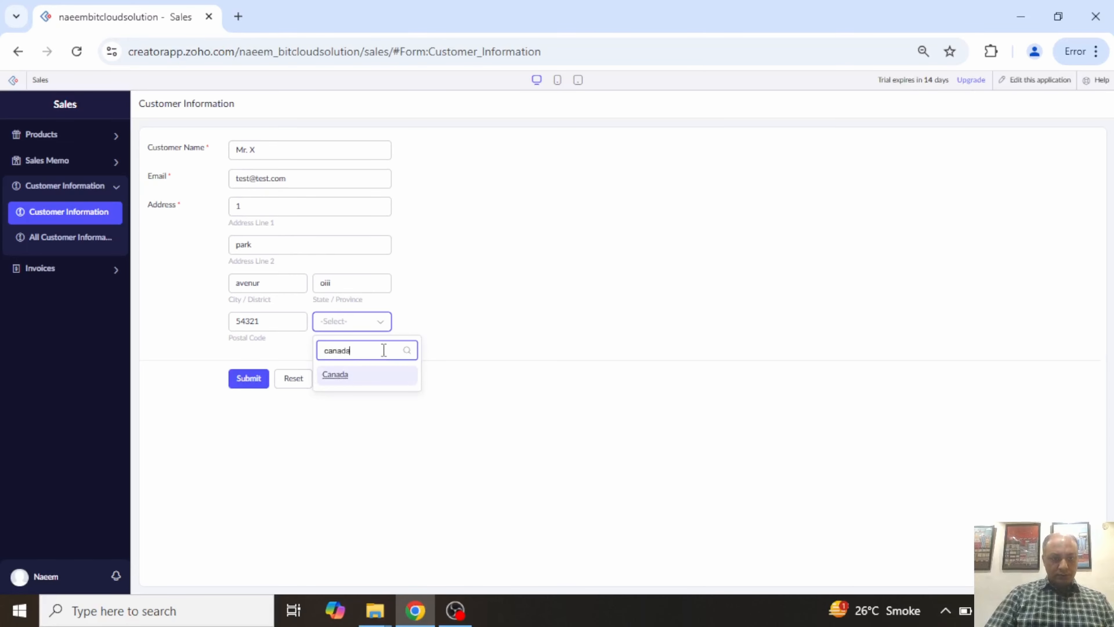
key("Return")
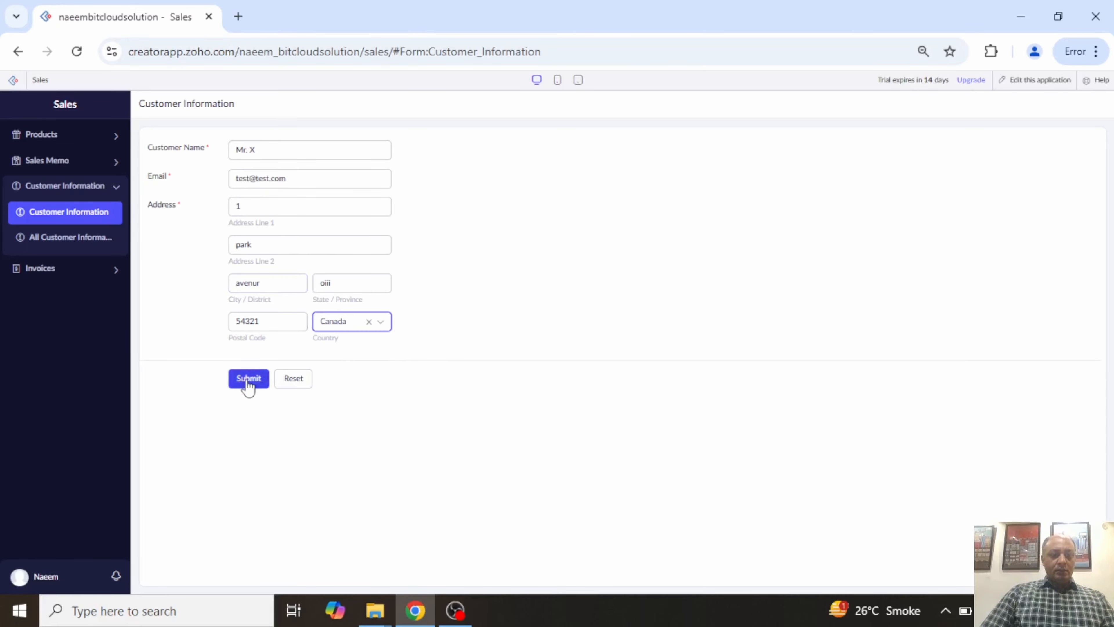
left_click(246, 380)
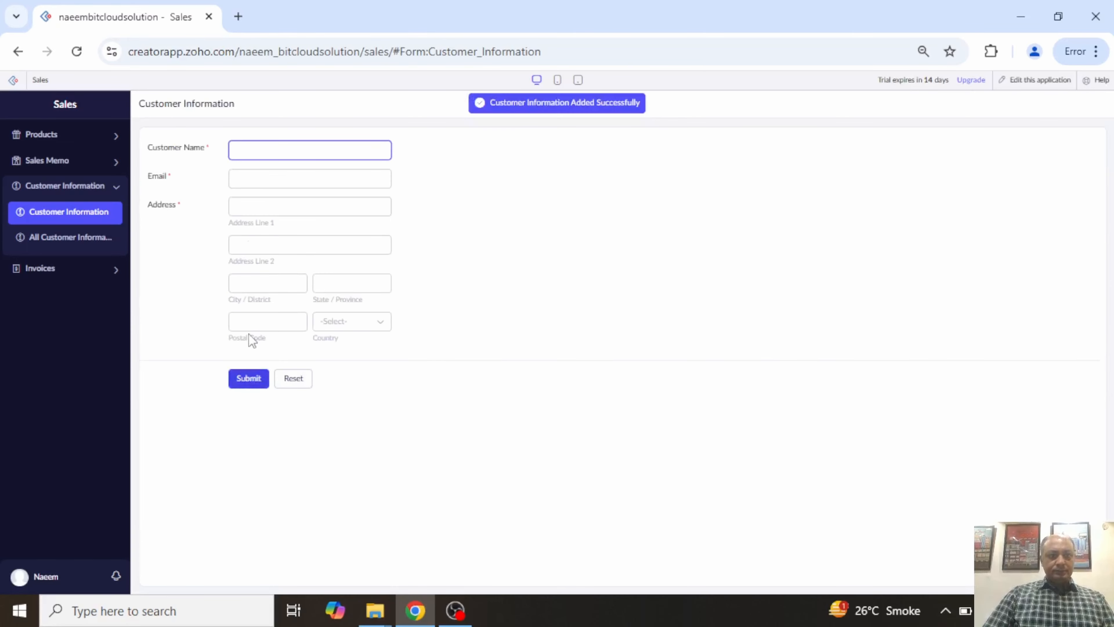
left_click(66, 243)
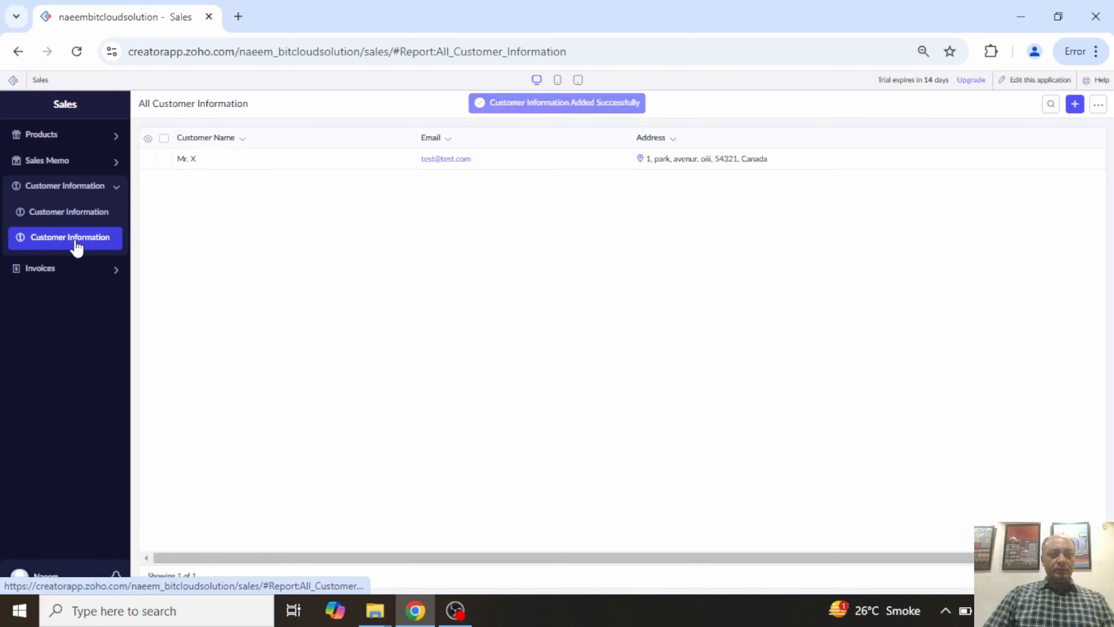
Examine the Quantity, Ex. Amount, Tax Rate, Tax Amount and Incl. Amount fields in a blank Sales Memo form
left_click(62, 160)
left_click(65, 188)
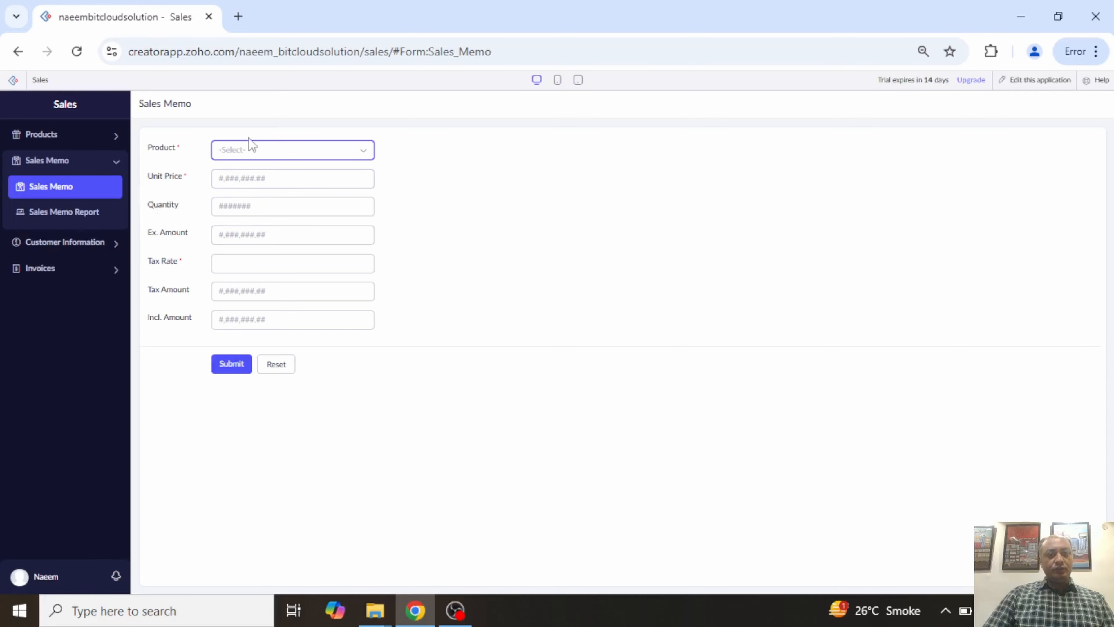
left_click(223, 206)
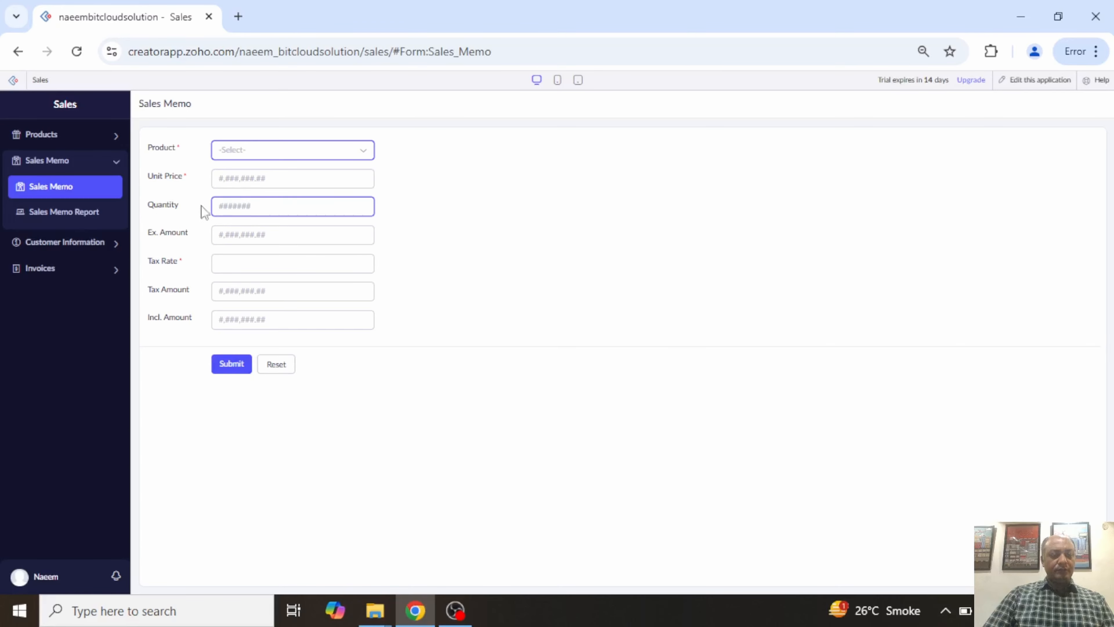
key("Tab")
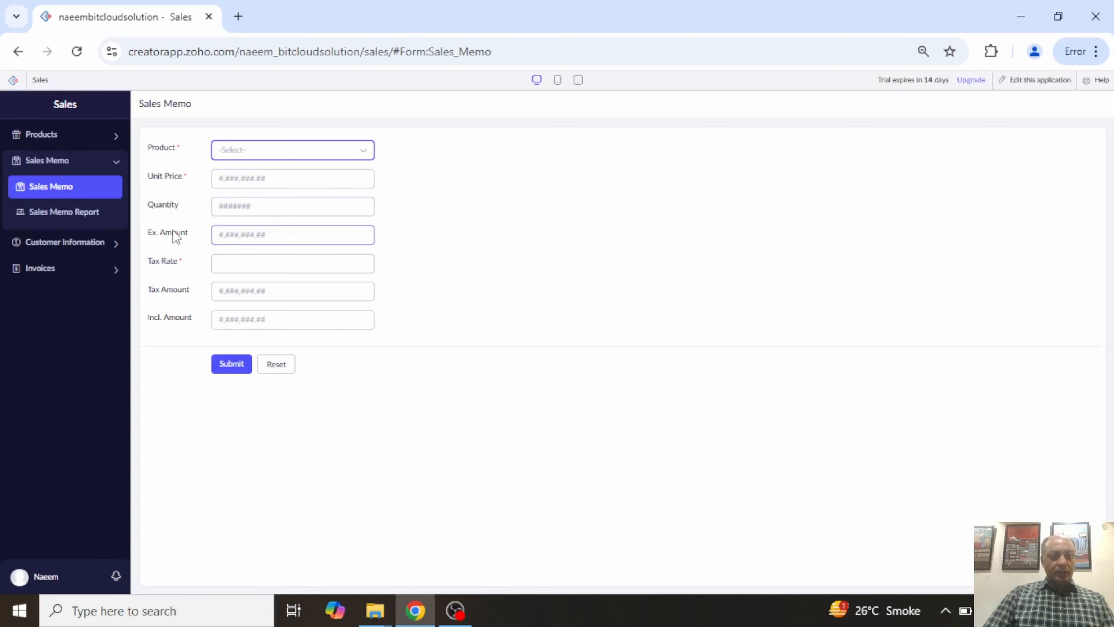
key("Tab")
key("Tab")
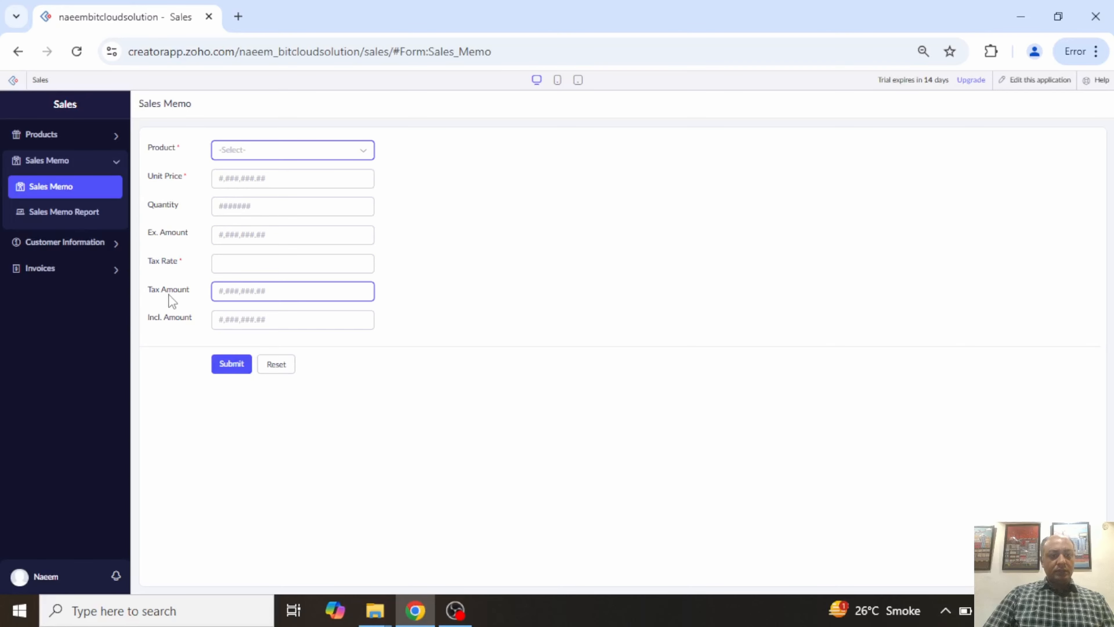
key("Tab")
left_click(304, 237)
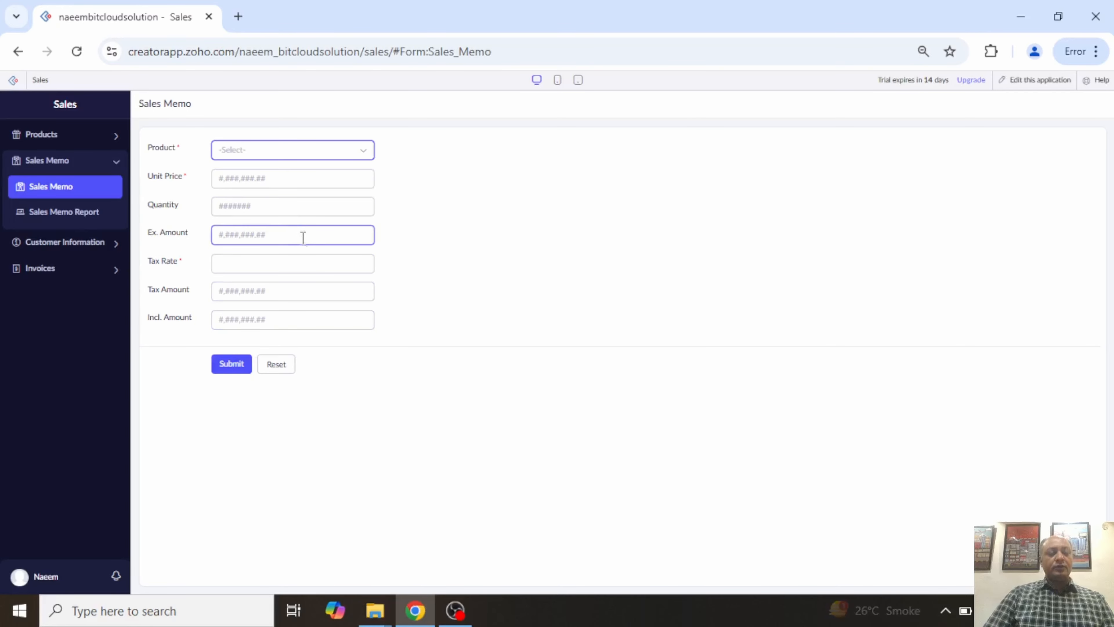
left_click(283, 272)
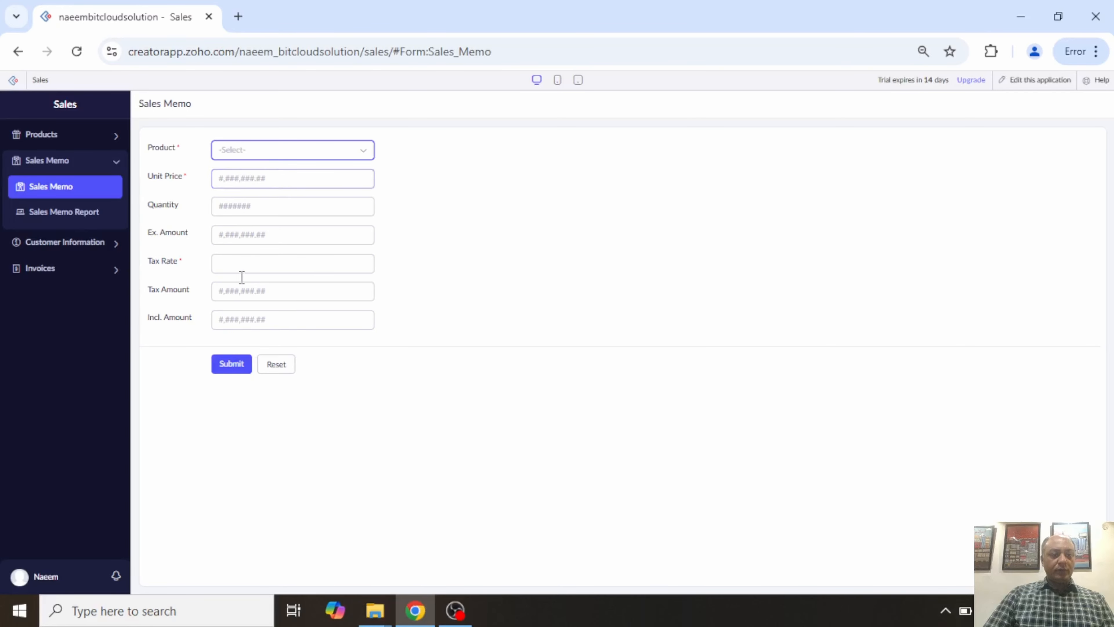
Open a new invoice and add two blank Sale Memo rows to examine the line-item columns
left_click(64, 270)
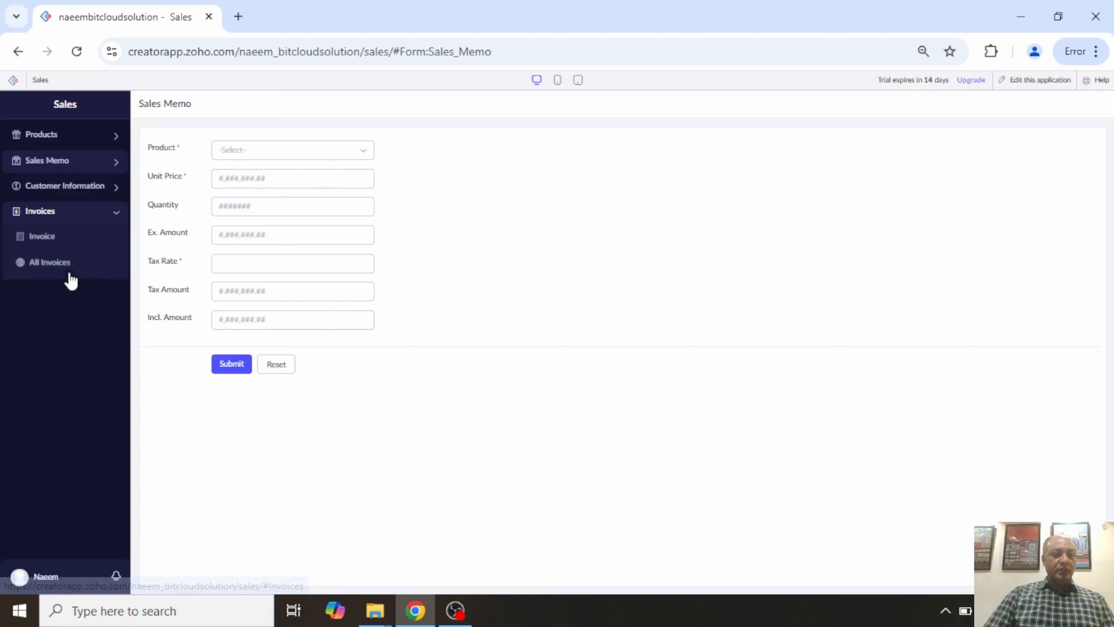
left_click(68, 243)
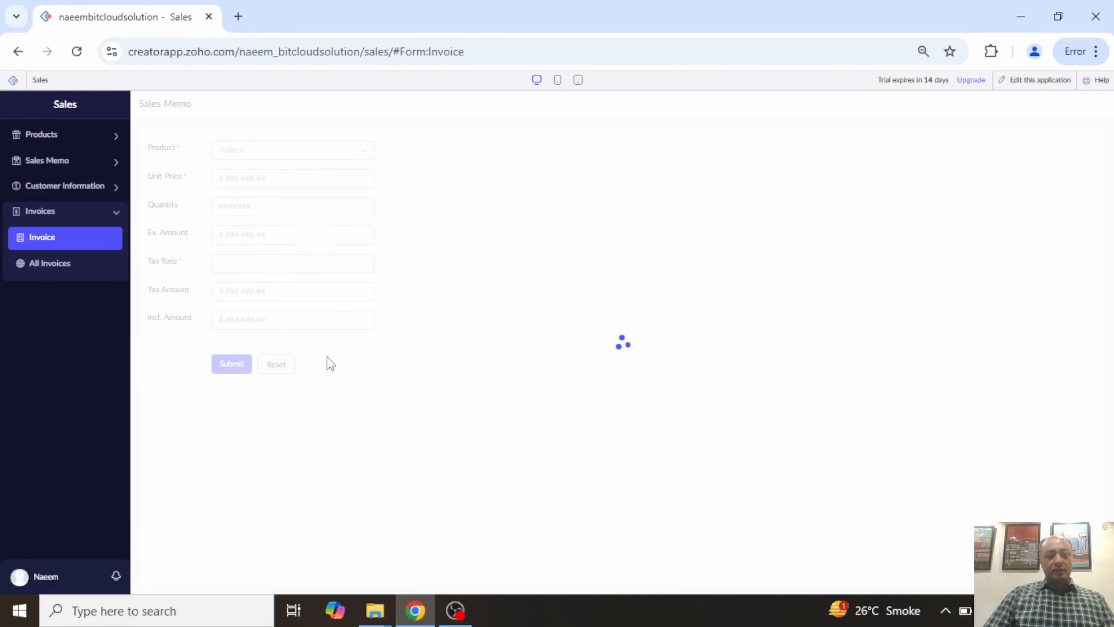
left_click(619, 423)
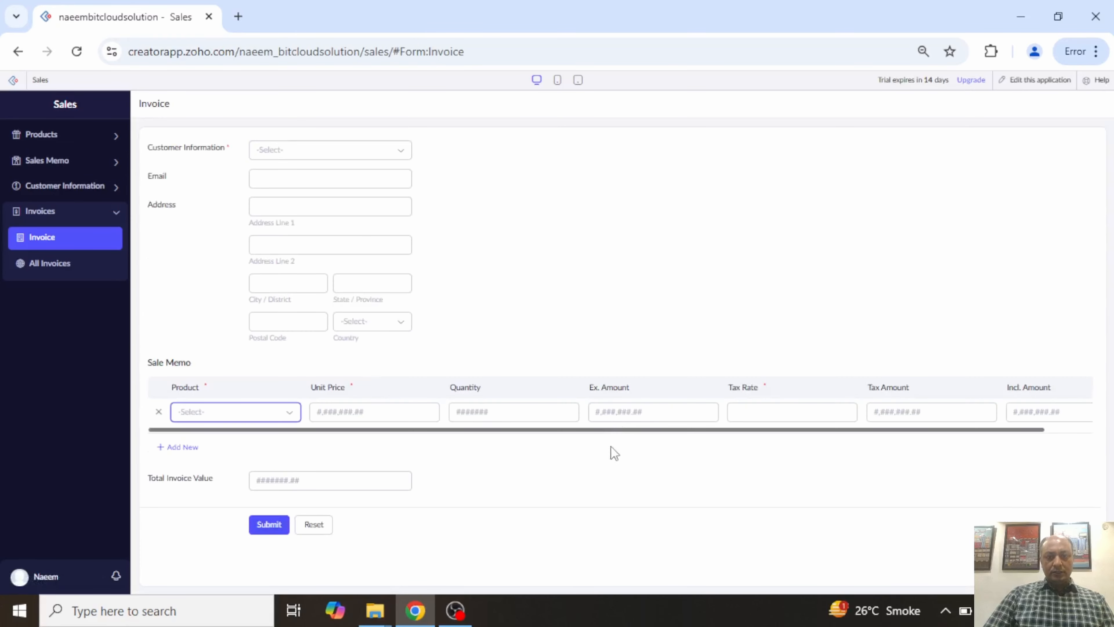
left_click(181, 446)
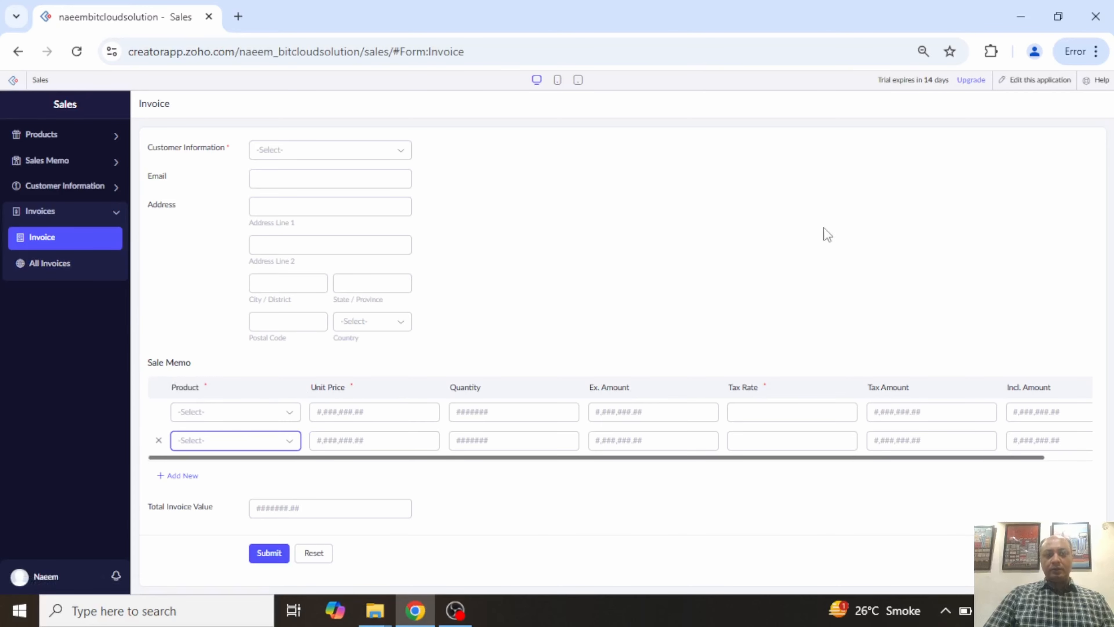
In the application's edit mode, start a new form workflow for Sales Memo that runs when a record is created or edited
left_click(1057, 88)
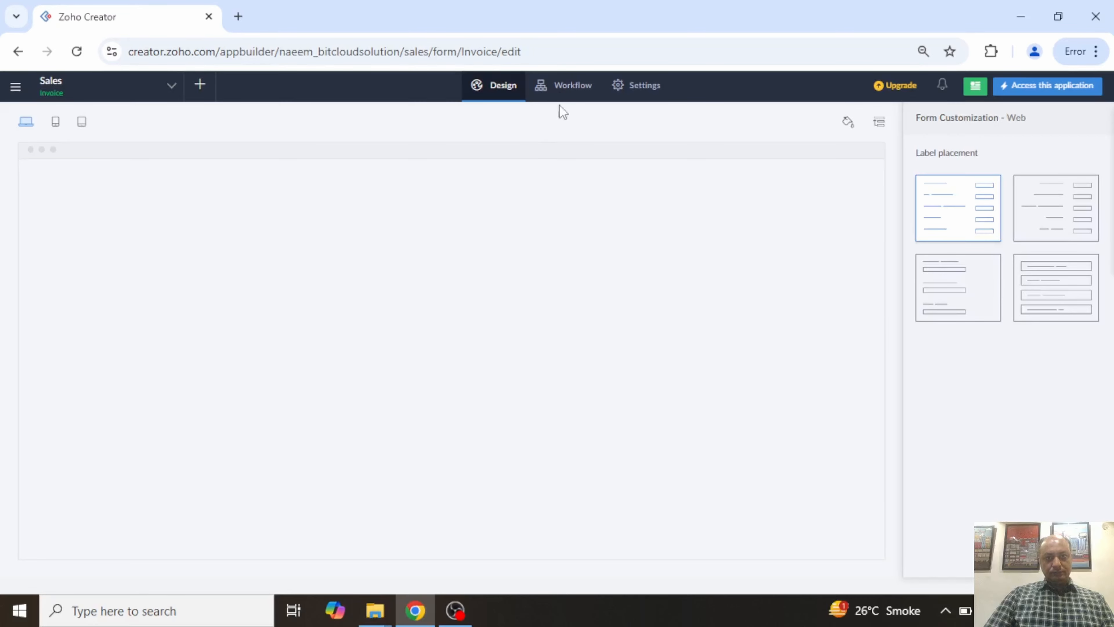
left_click(573, 91)
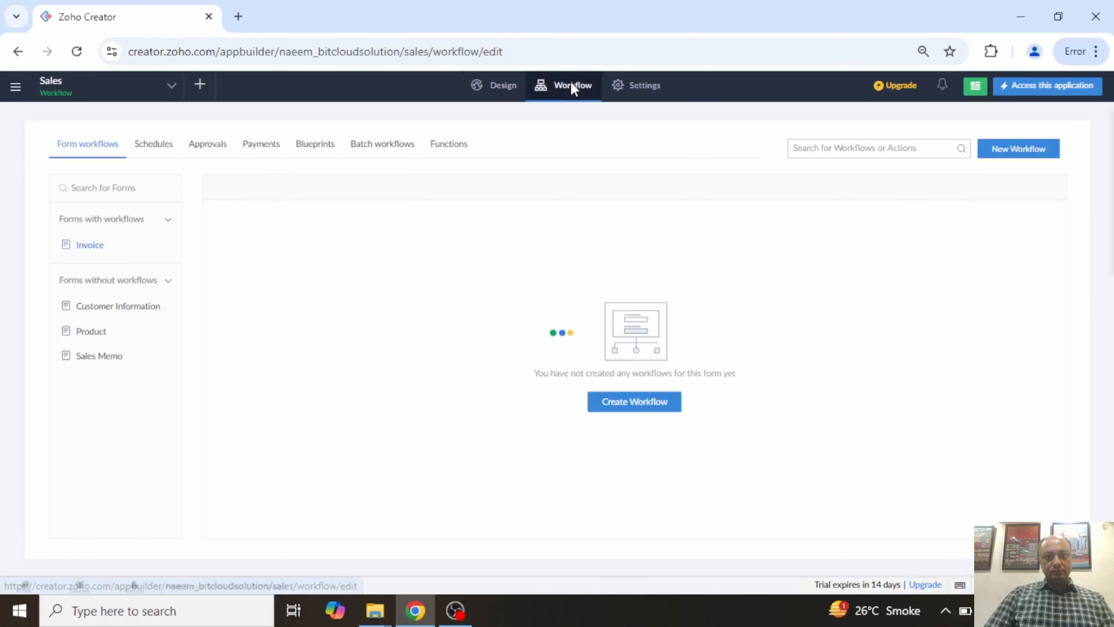
left_click(1027, 149)
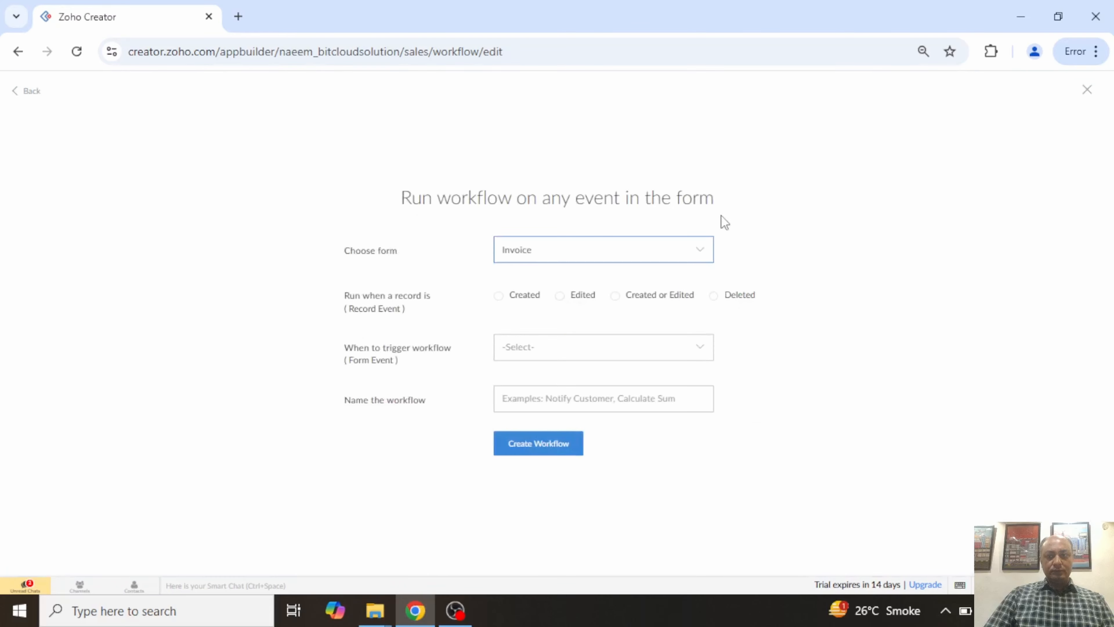
left_click(627, 250)
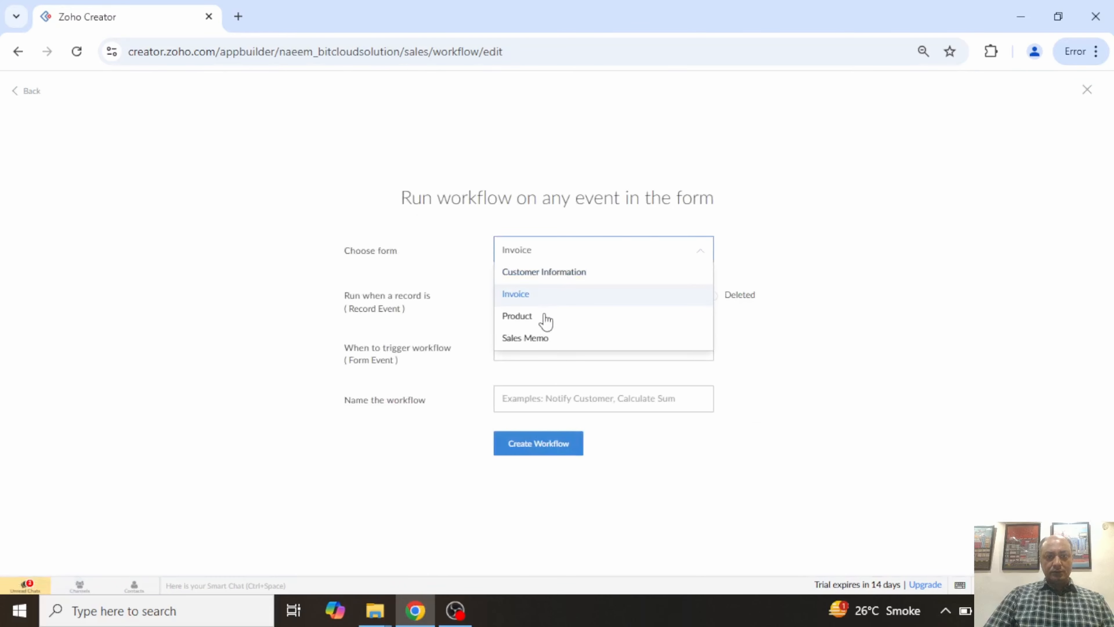
left_click(542, 340)
left_click(628, 296)
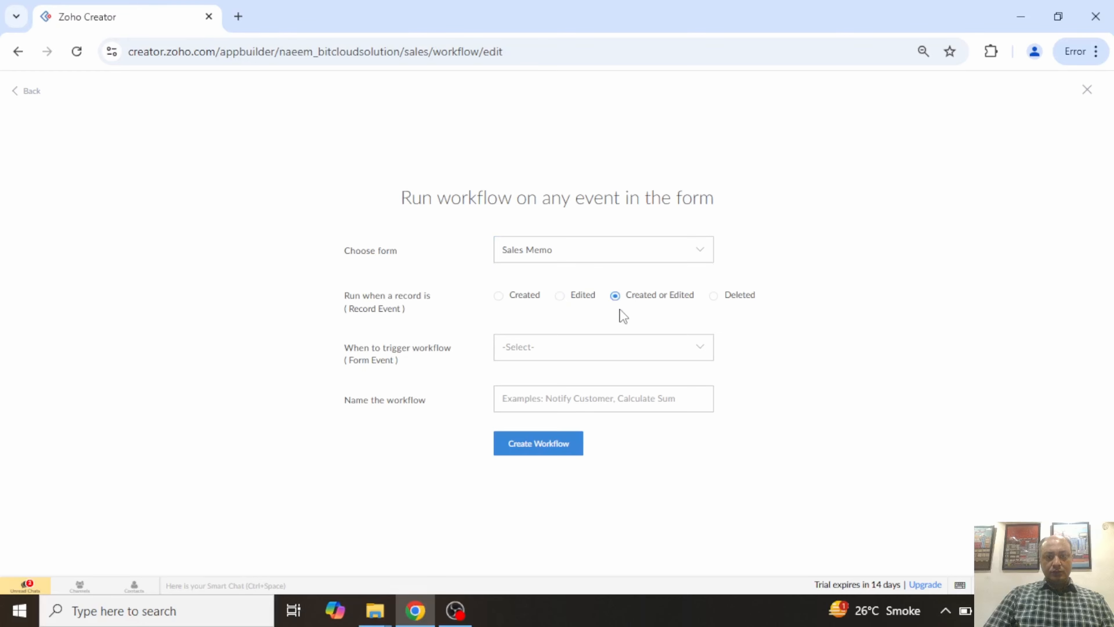
Set the workflow to trigger on load of the form, name it hideSmFields and create it
left_click(601, 349)
left_click(560, 416)
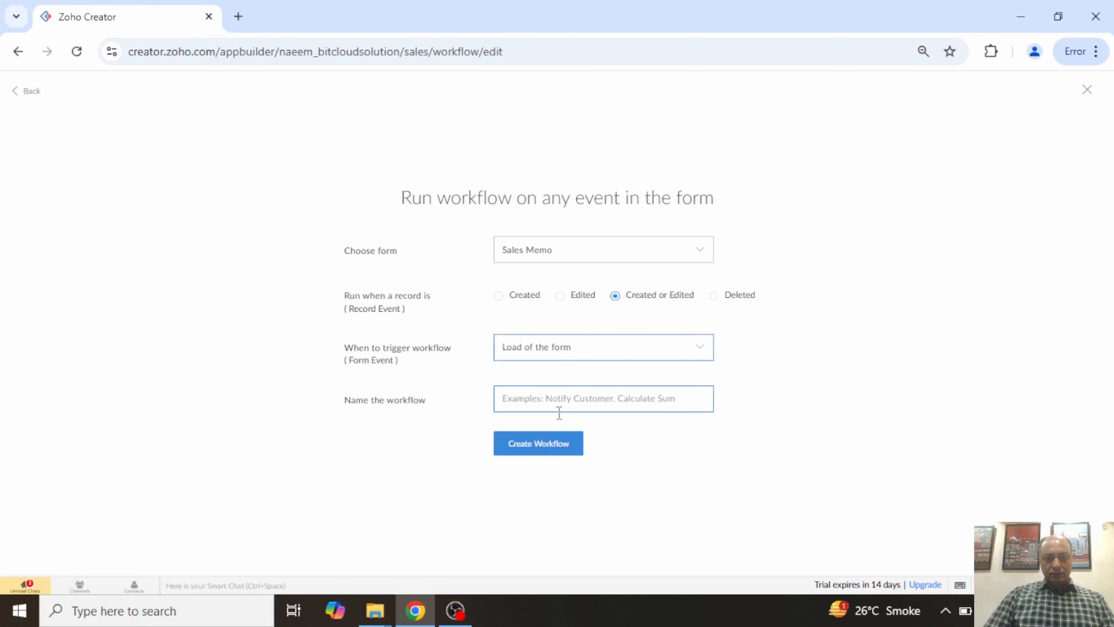
left_click(562, 400)
type("h")
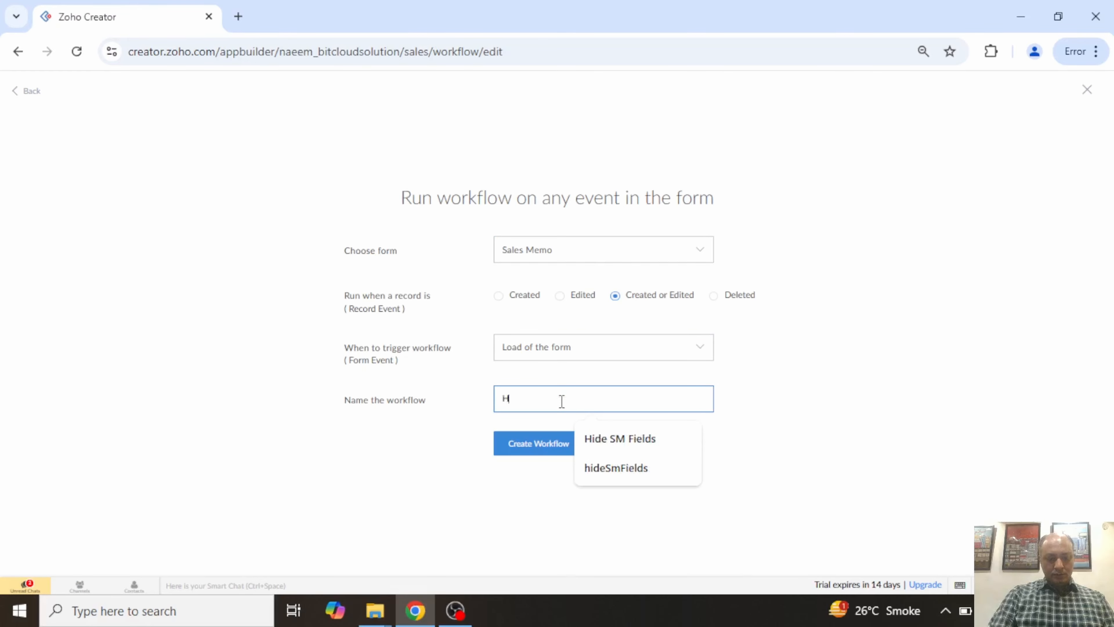
key("BackSpace")
type("hideSmFields")
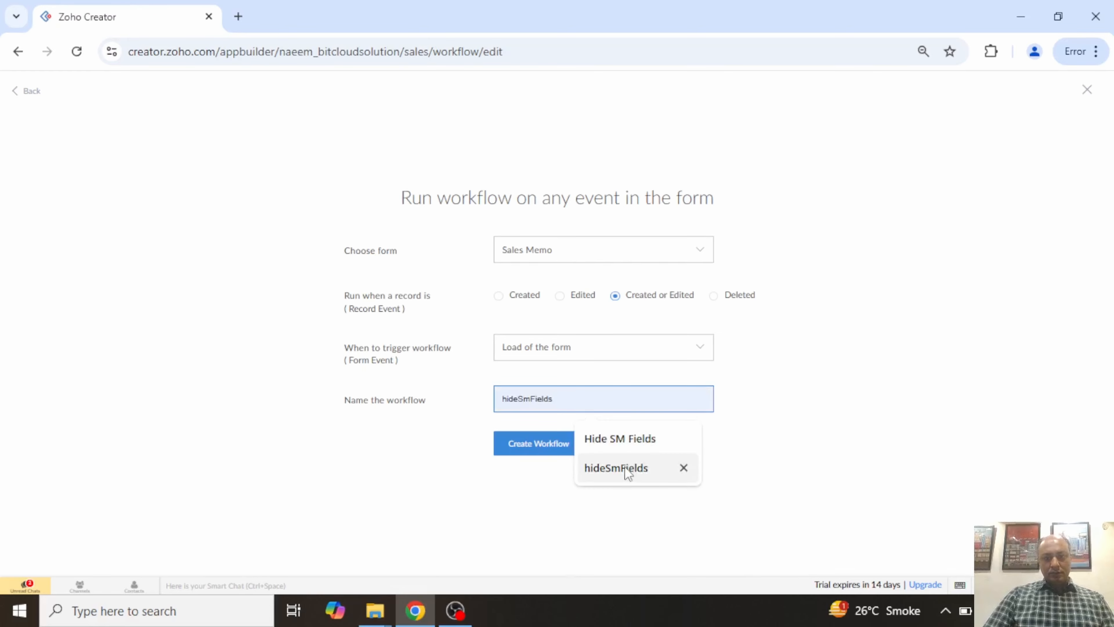
left_click(626, 467)
left_click(534, 443)
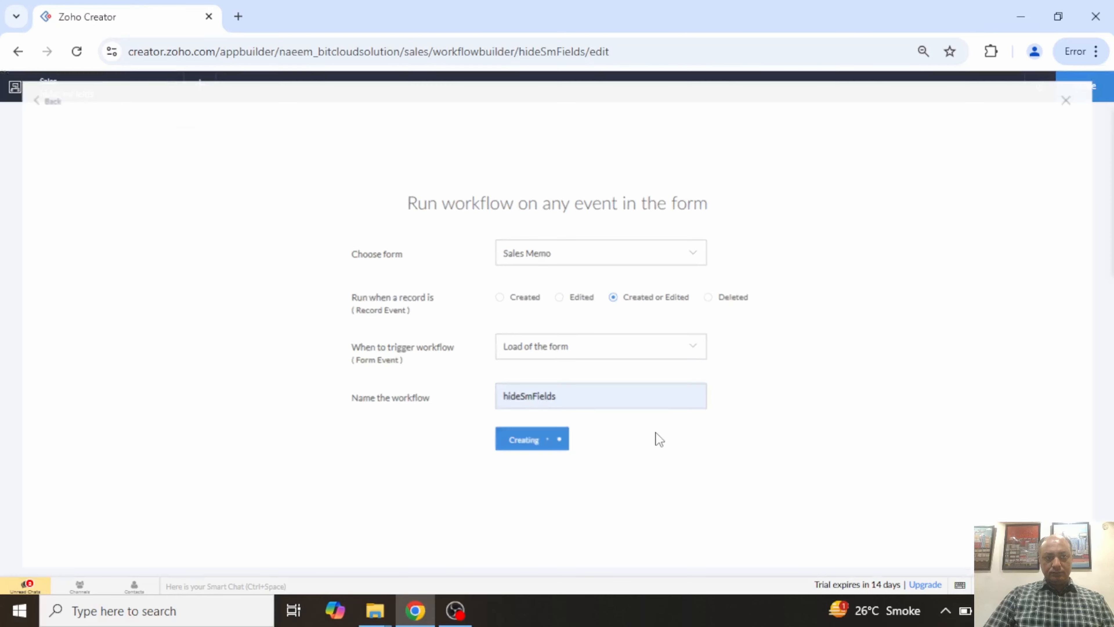
Add a Deluge script action to the hideSmFields workflow with statements hiding Tax_Amount and Ex_Amount
left_click(282, 195)
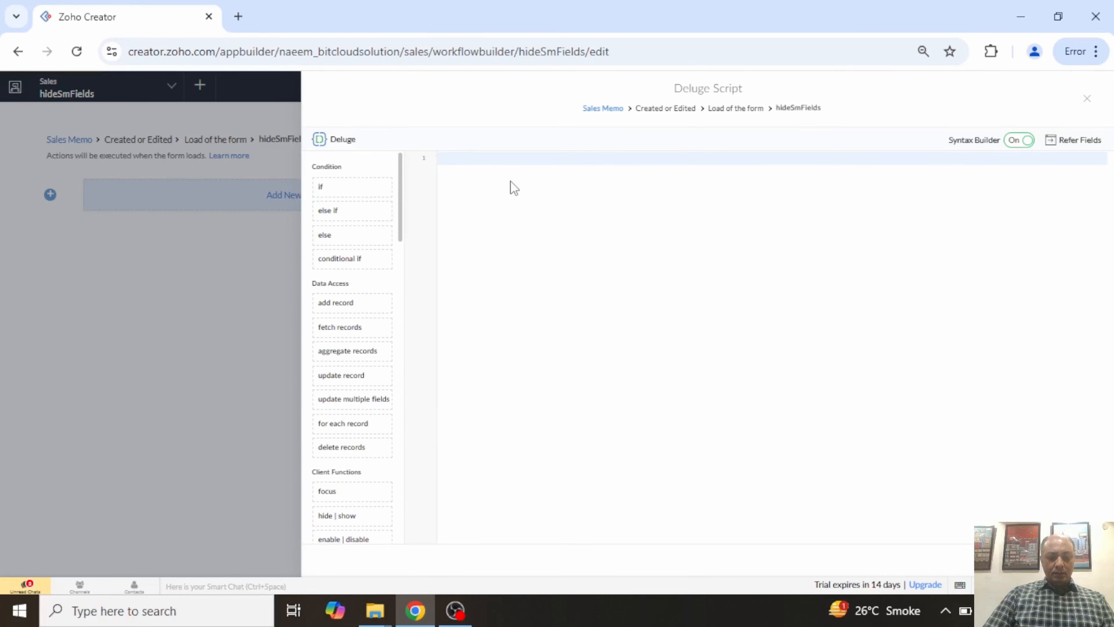
type("hide")
key("Return")
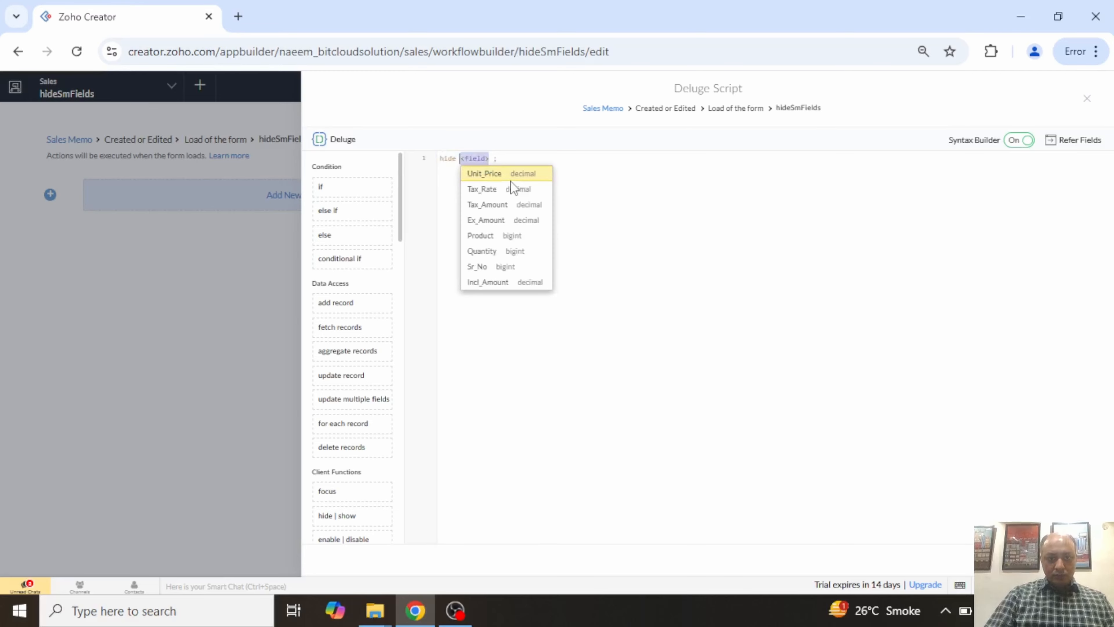
left_click(507, 208)
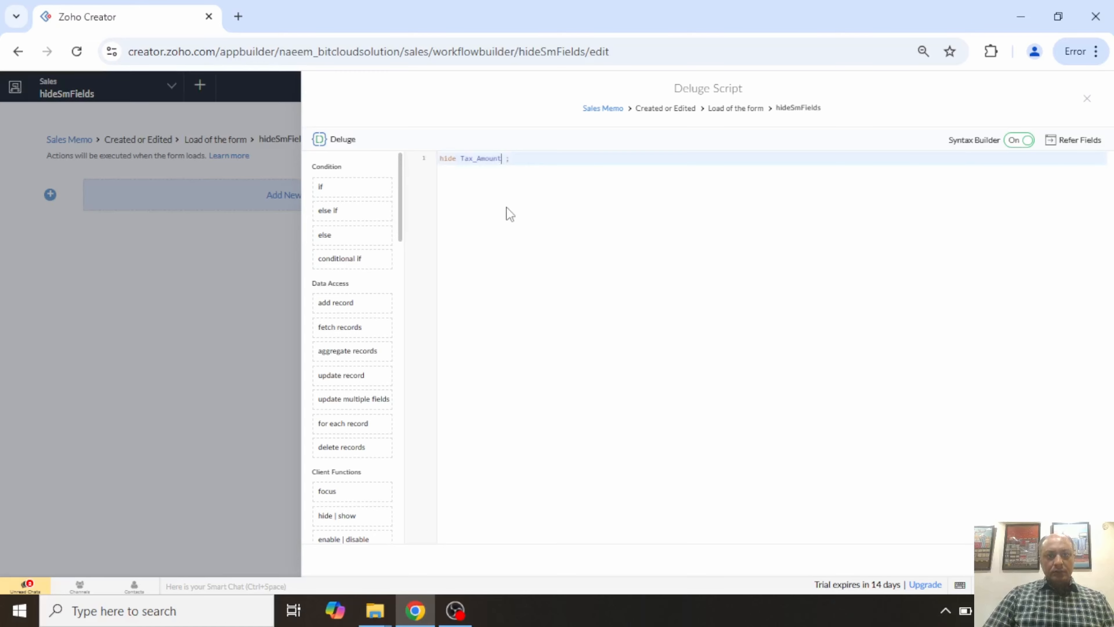
key("Return")
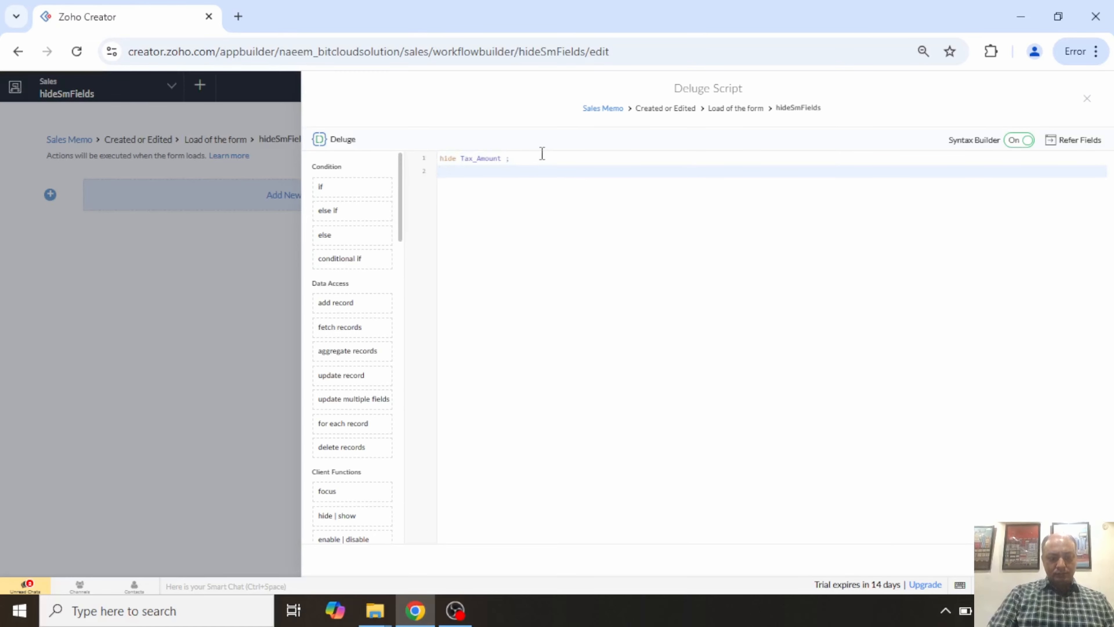
type("hide")
key("Return")
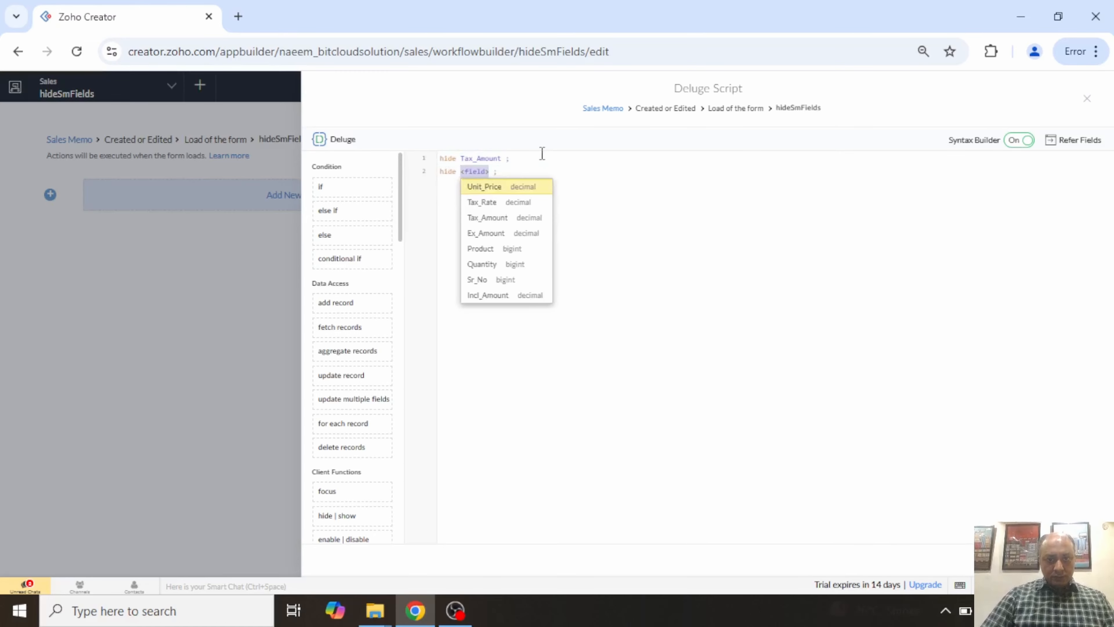
left_click(523, 234)
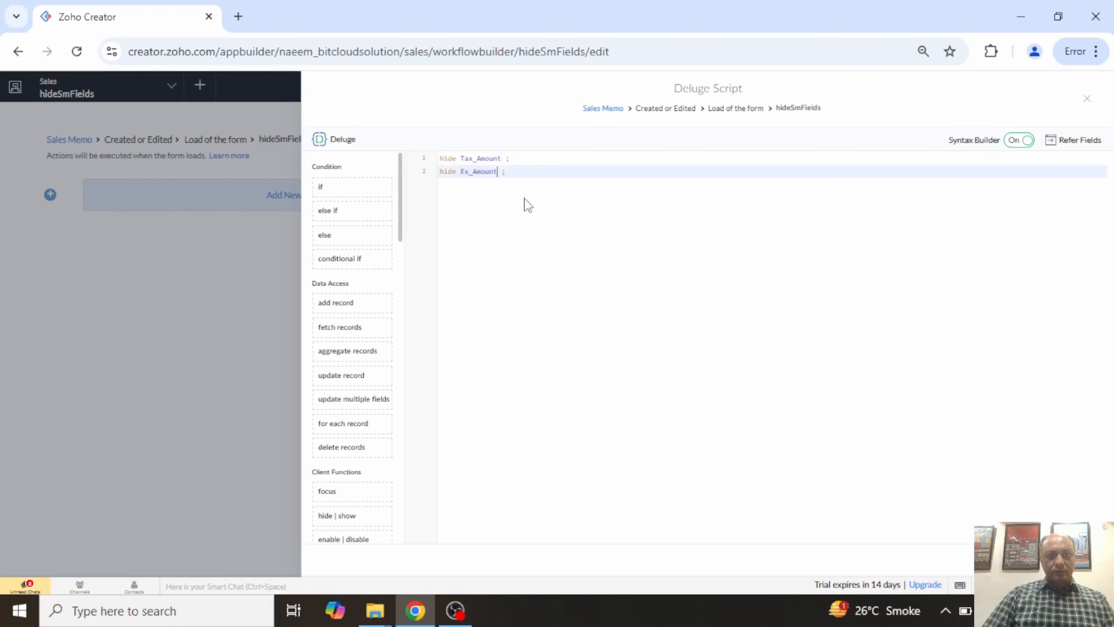
Add script statements hiding Incl_Amount and Quantity, close the script editor and finish the workflow
key("Return")
type("hide")
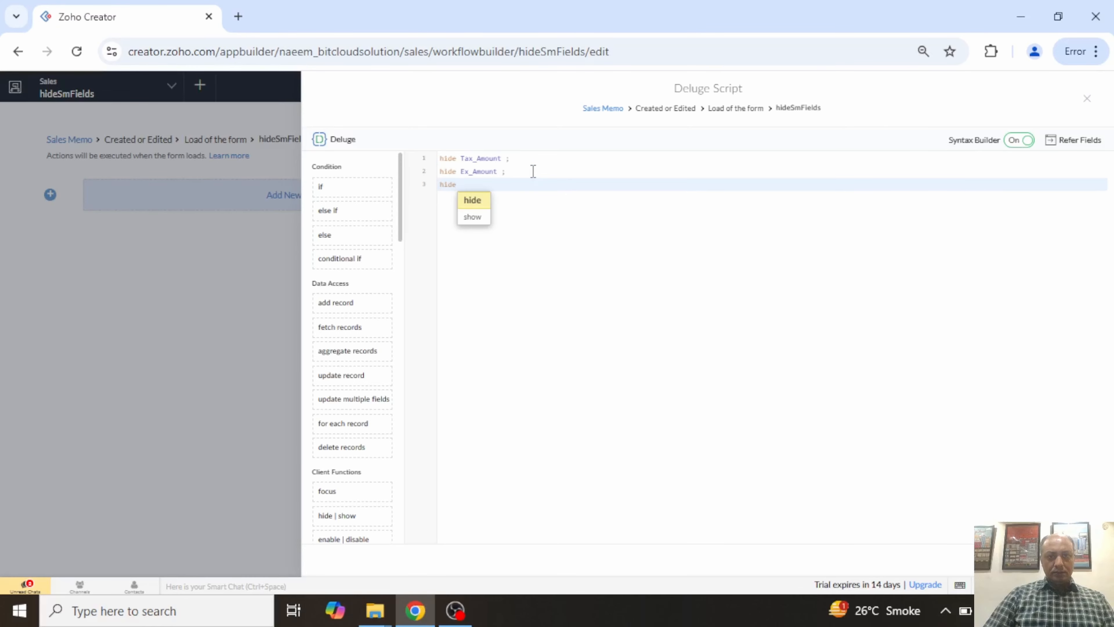
key("Return")
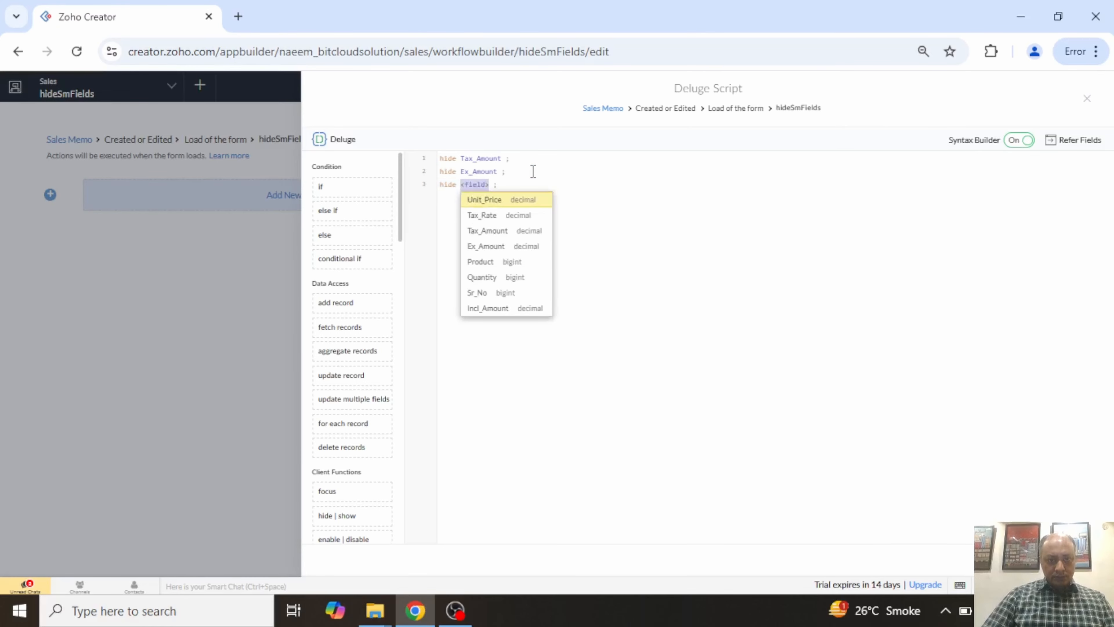
left_click(503, 309)
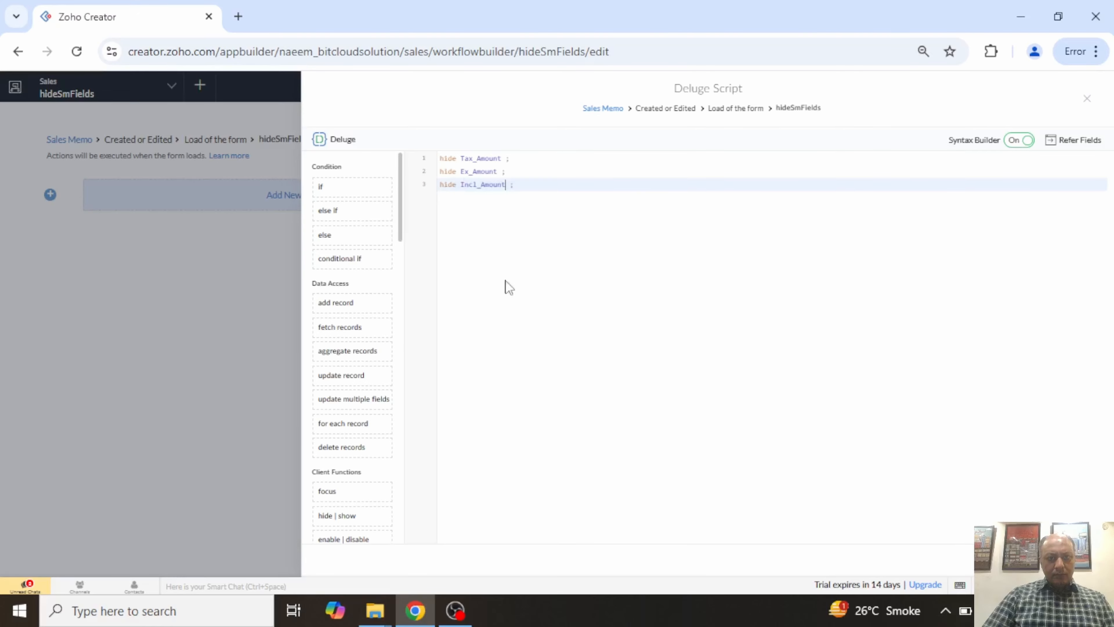
left_click(516, 201)
type("h")
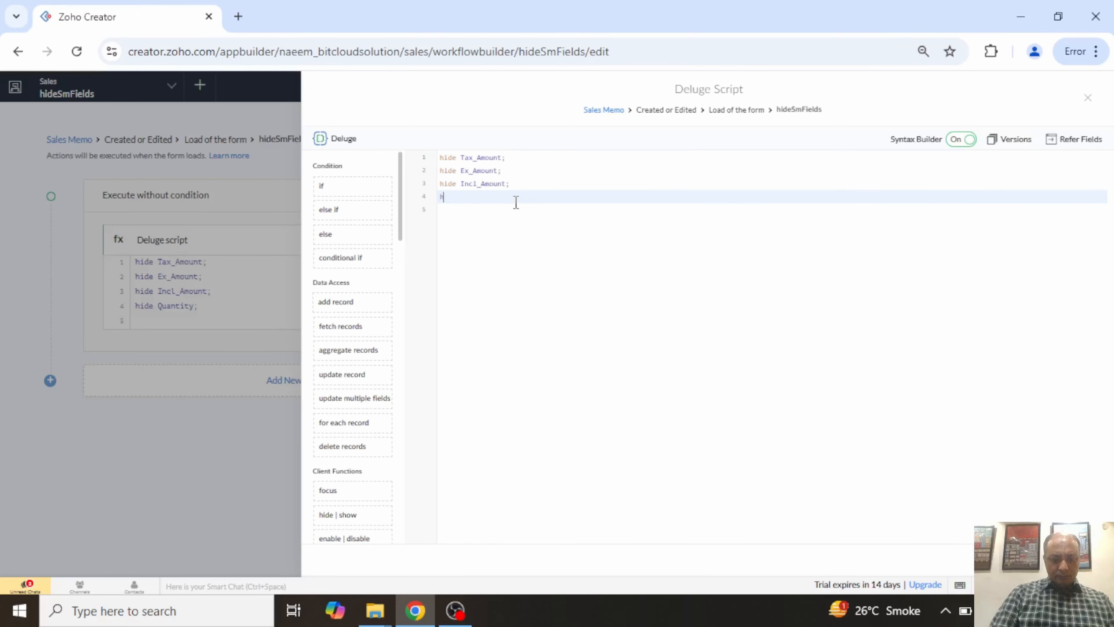
type("ide ")
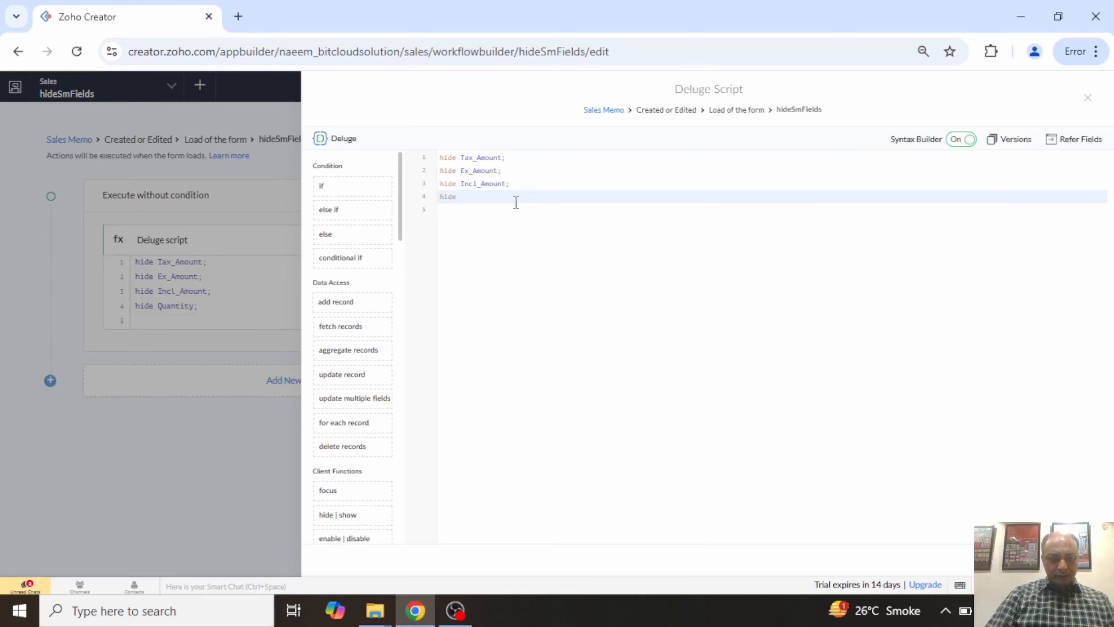
type("q")
key("Return")
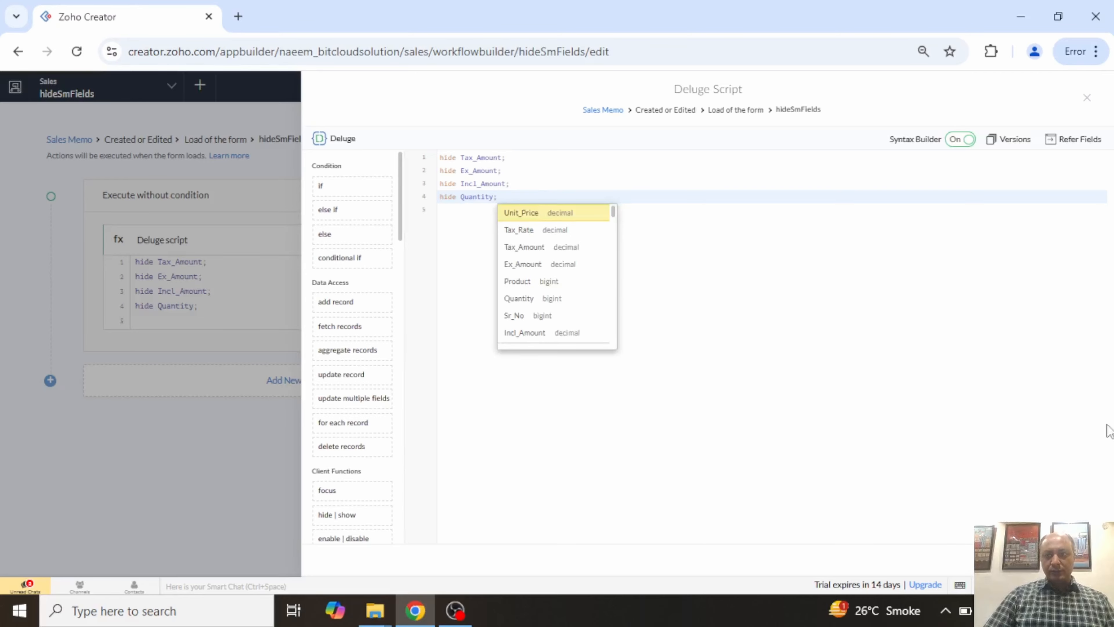
left_click(1086, 97)
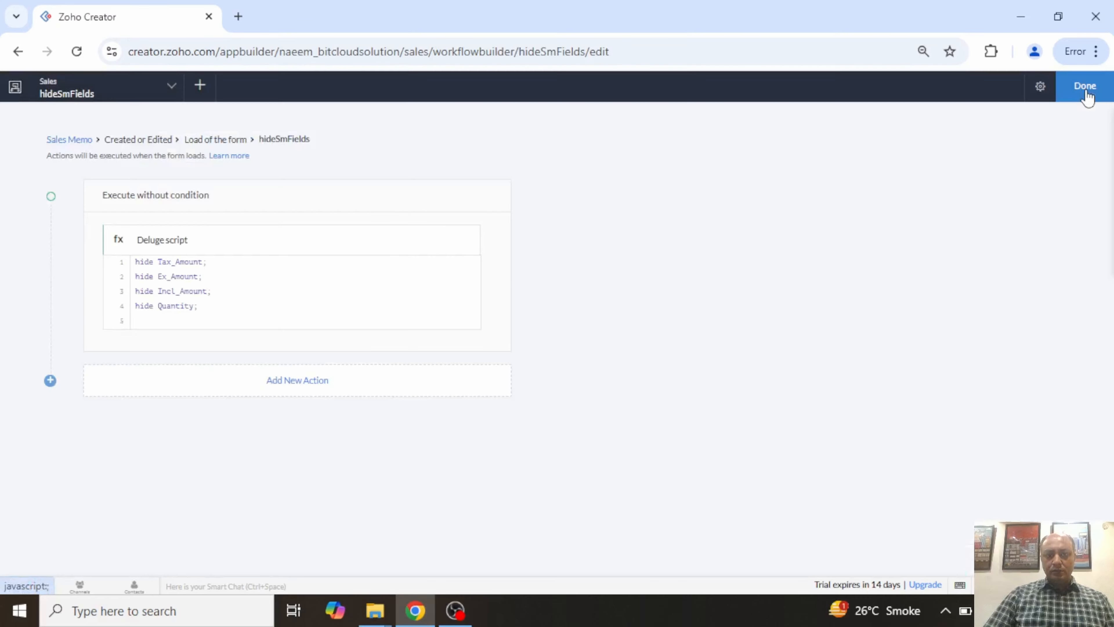
left_click(1086, 88)
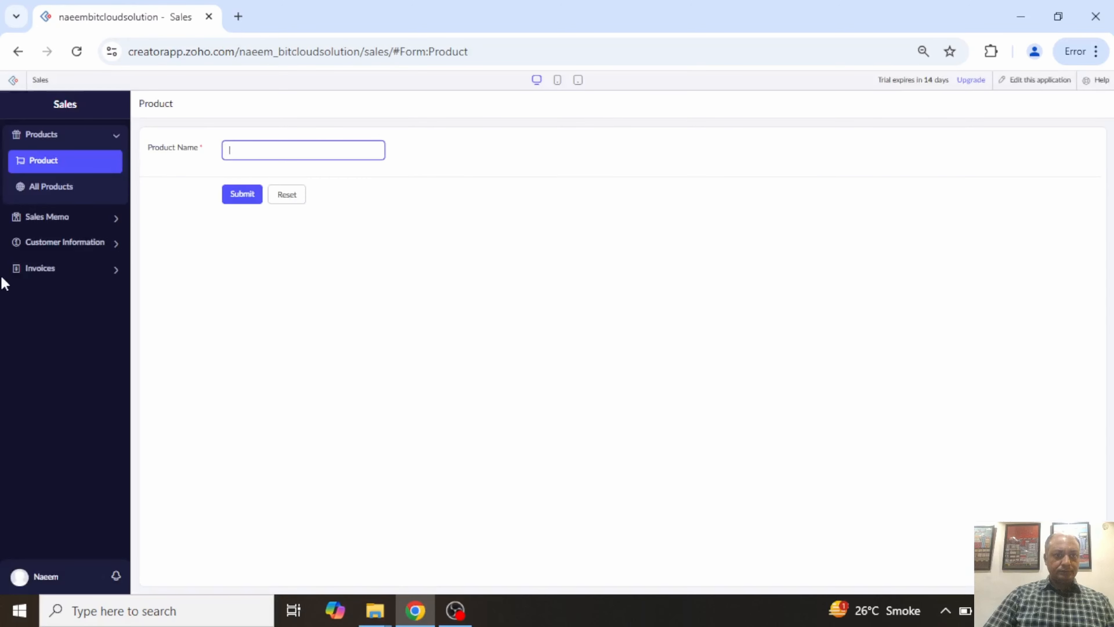
Check which fields the live Sales Memo form shows and examine the Sale Memo columns in a new invoice
left_click(48, 218)
left_click(64, 194)
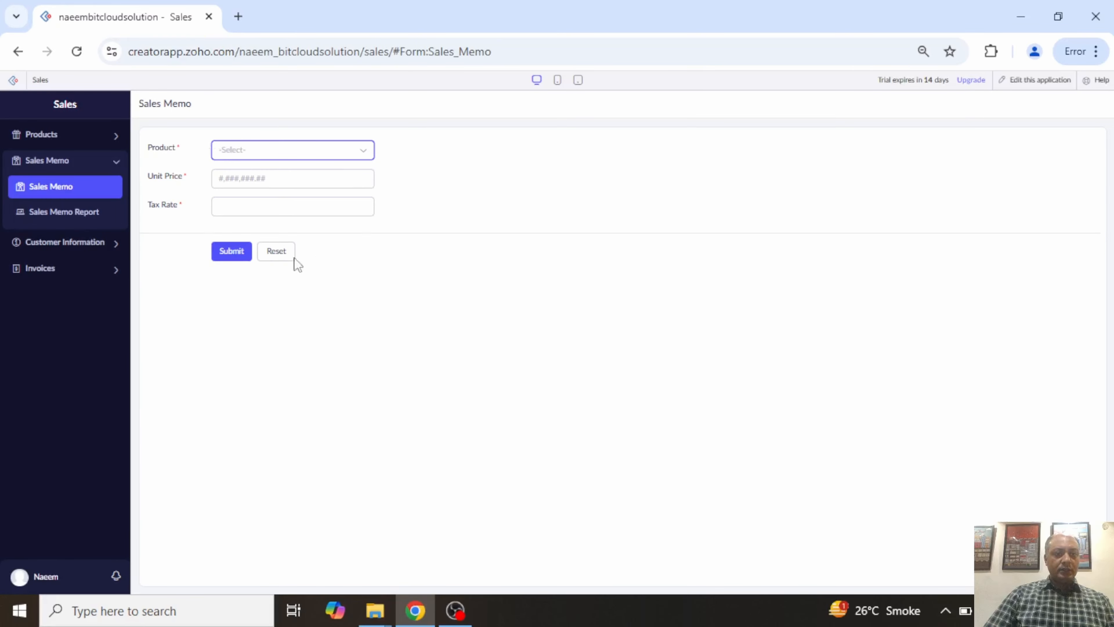
left_click(60, 268)
left_click(57, 239)
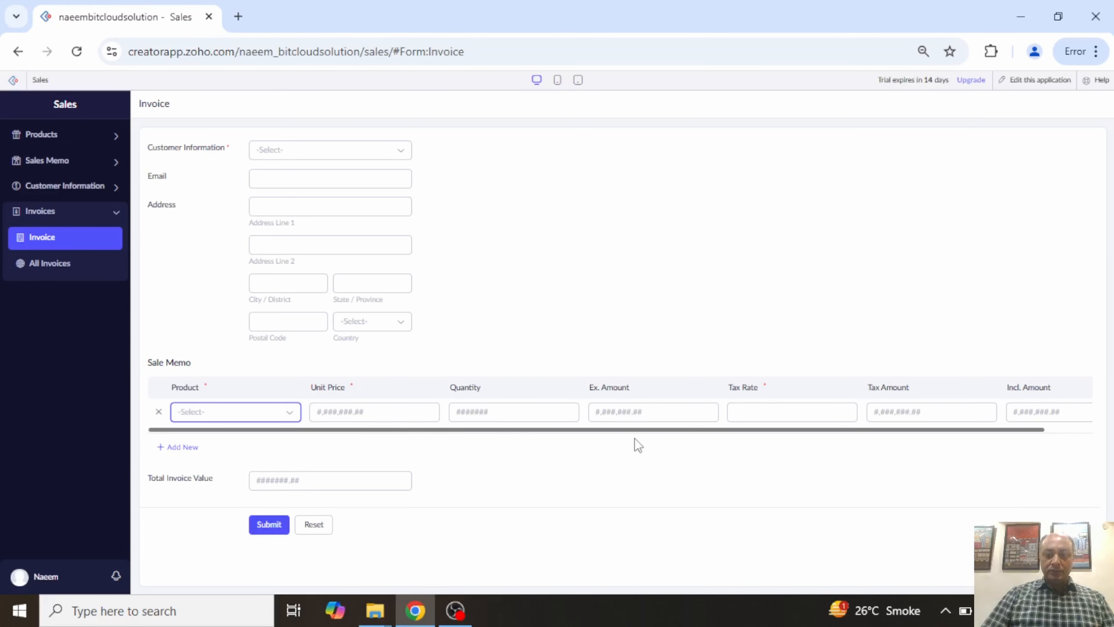
left_click(373, 413)
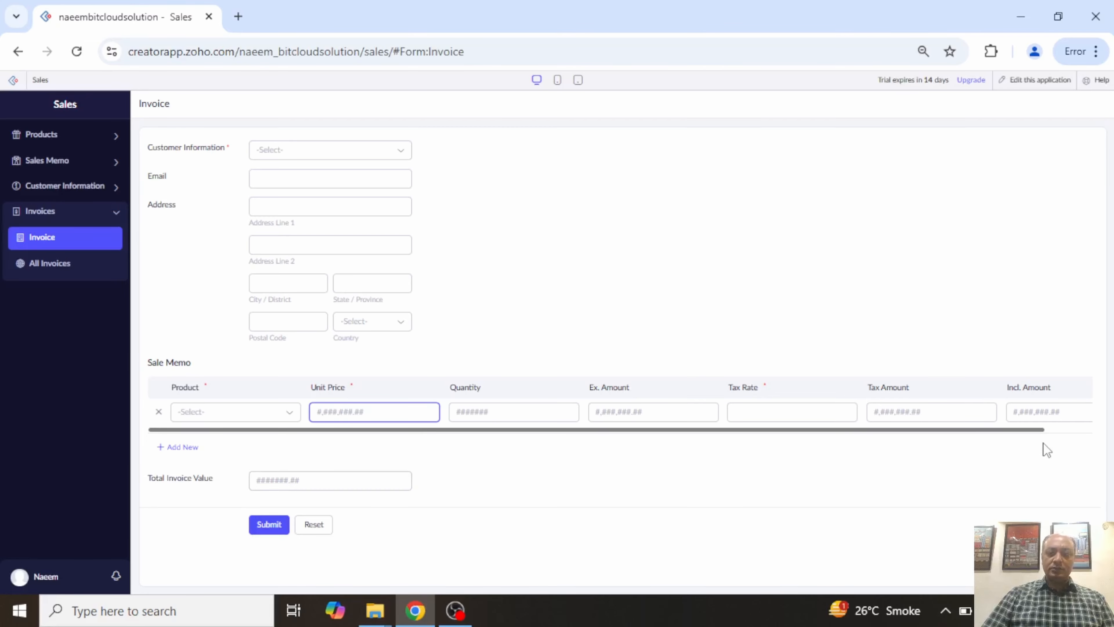
In the application's edit mode, start a new form workflow for Invoice that runs when a record is created or edited
left_click(1040, 81)
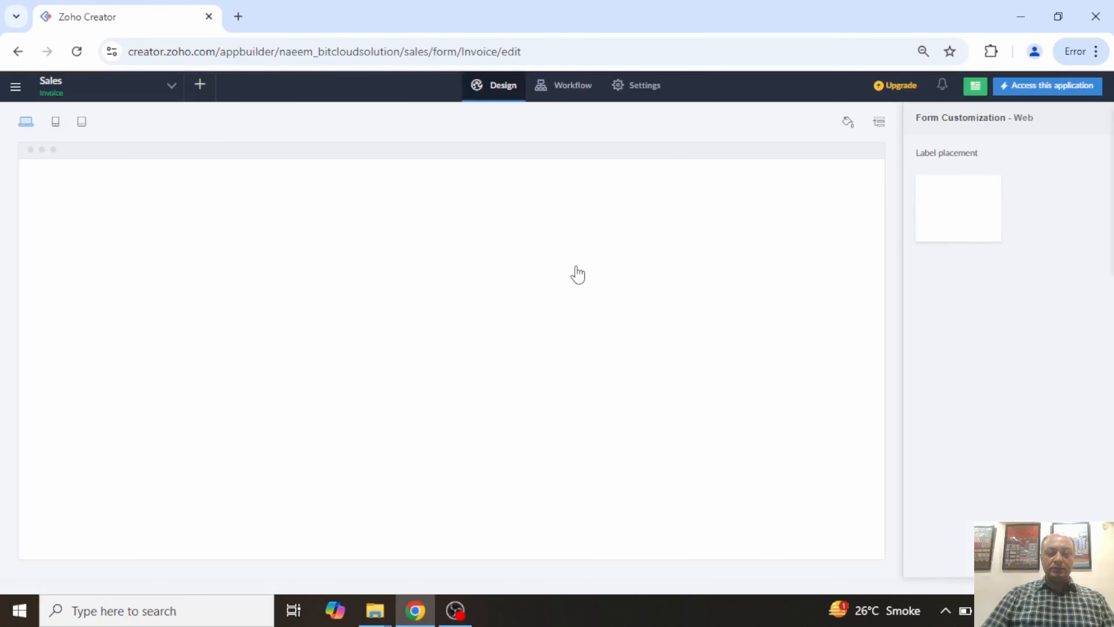
left_click(576, 89)
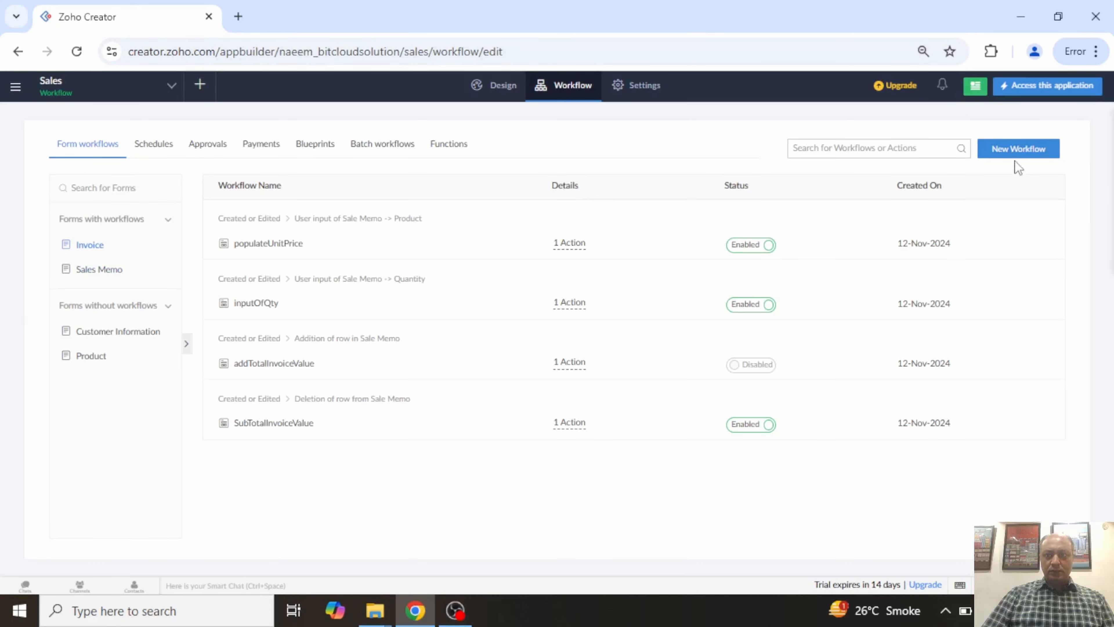
left_click(1016, 157)
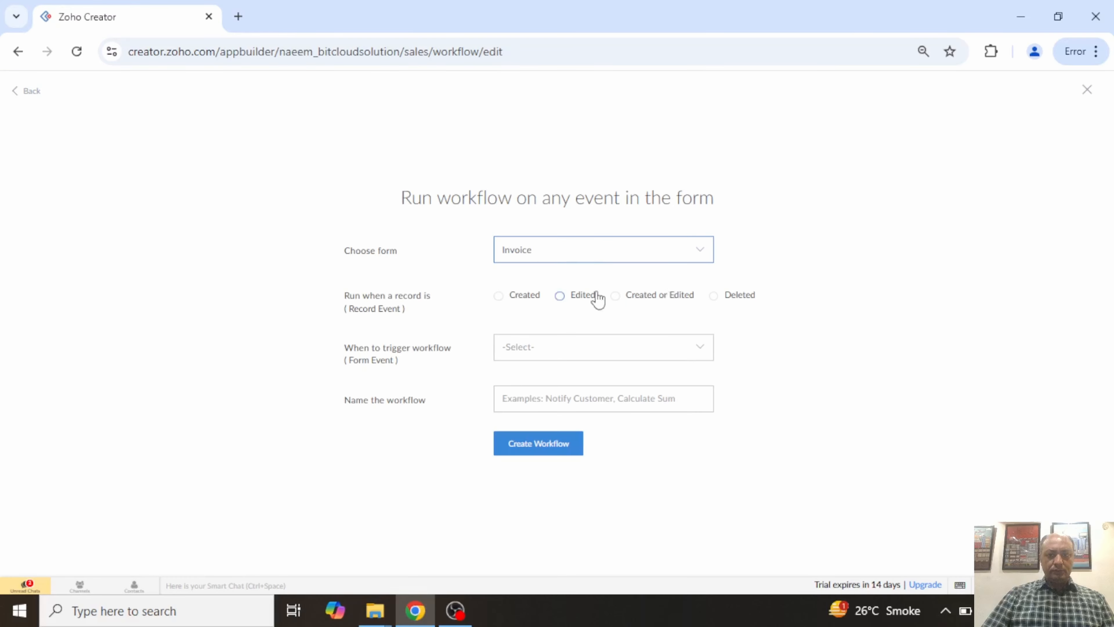
left_click(615, 296)
Set the Invoice workflow to trigger on load of the form, name it disableSmFields and create it
left_click(604, 351)
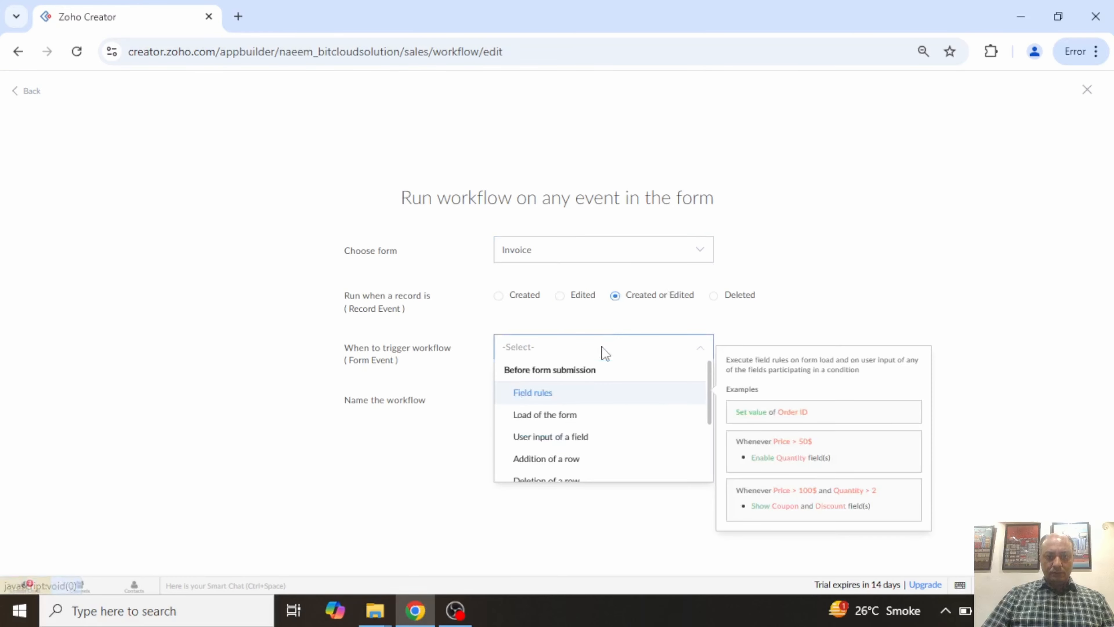
left_click(584, 414)
left_click(587, 397)
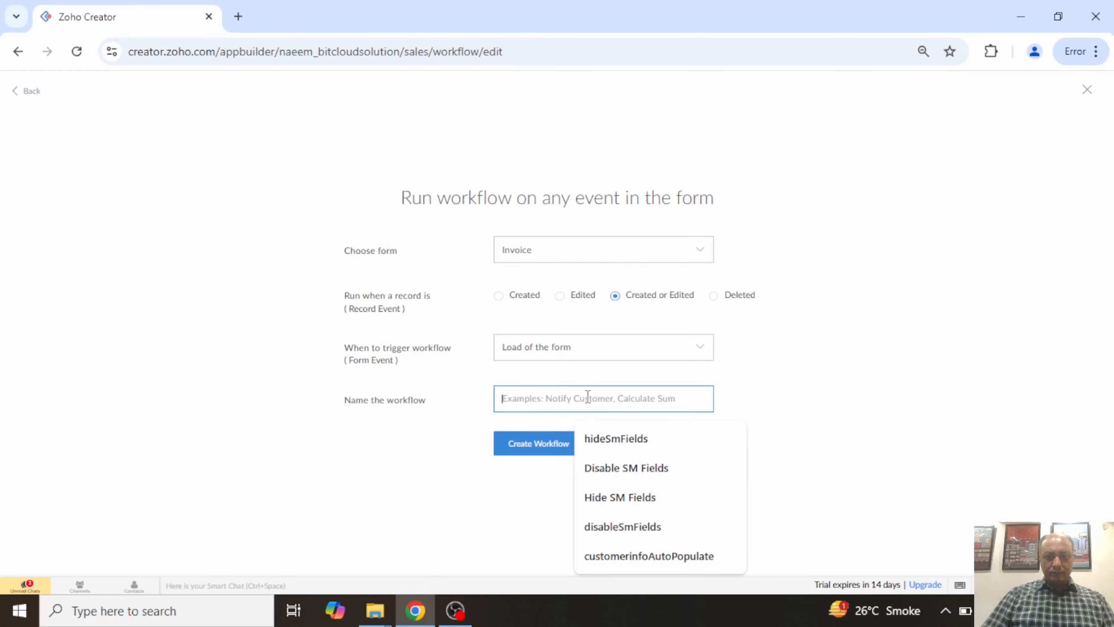
type("disa")
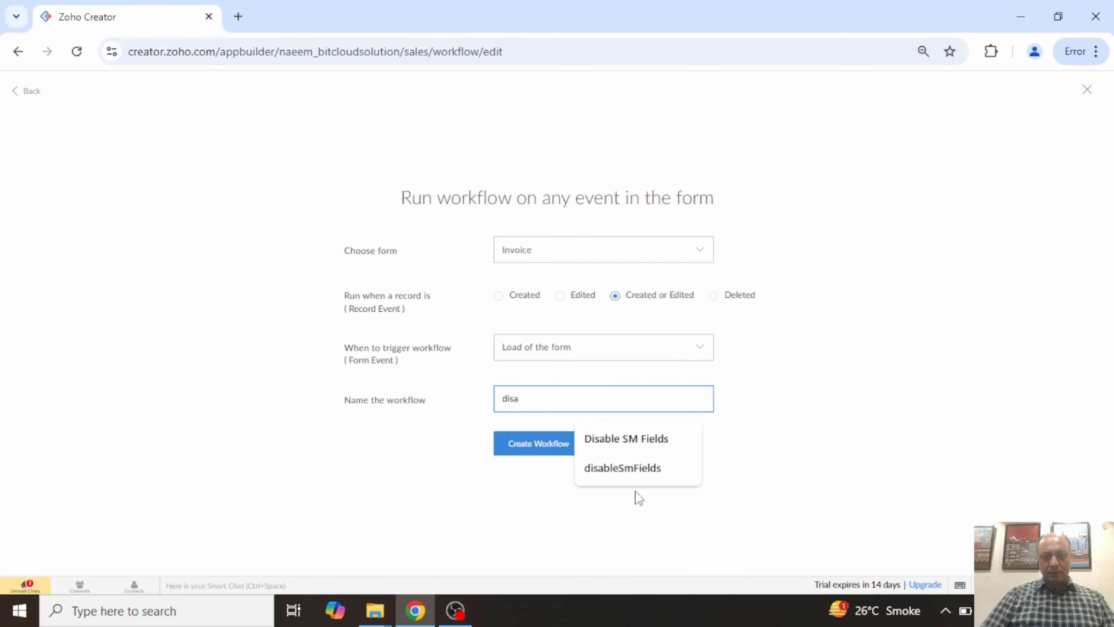
left_click(643, 469)
left_click(550, 451)
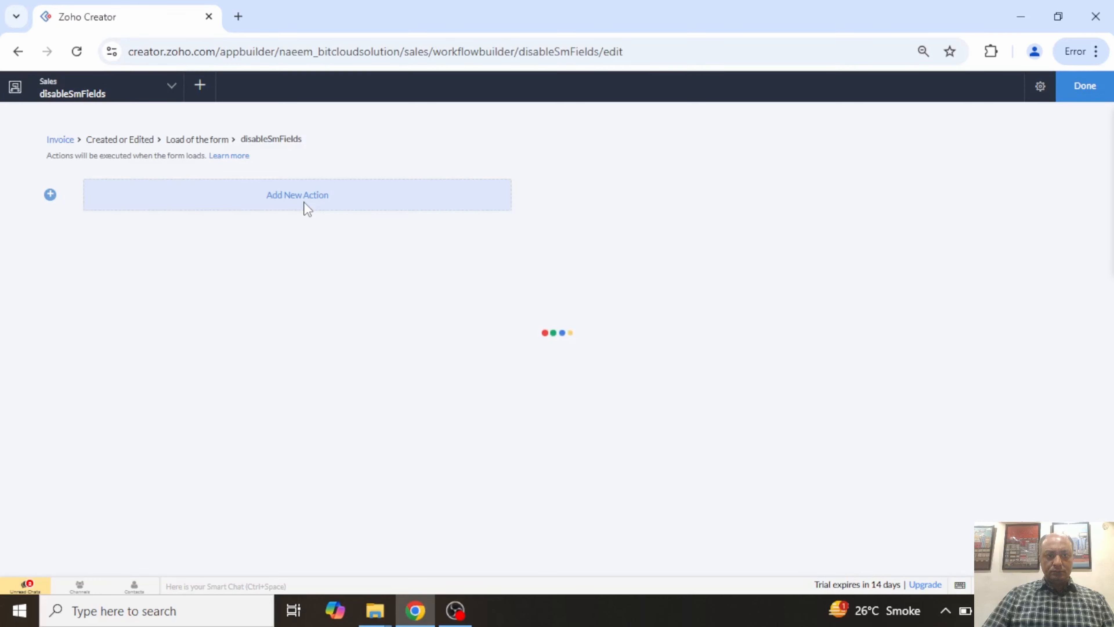
Add a Deluge script action to the disableSmFields workflow with a statement disabling Sale_Memo.Unit_Price
left_click(304, 202)
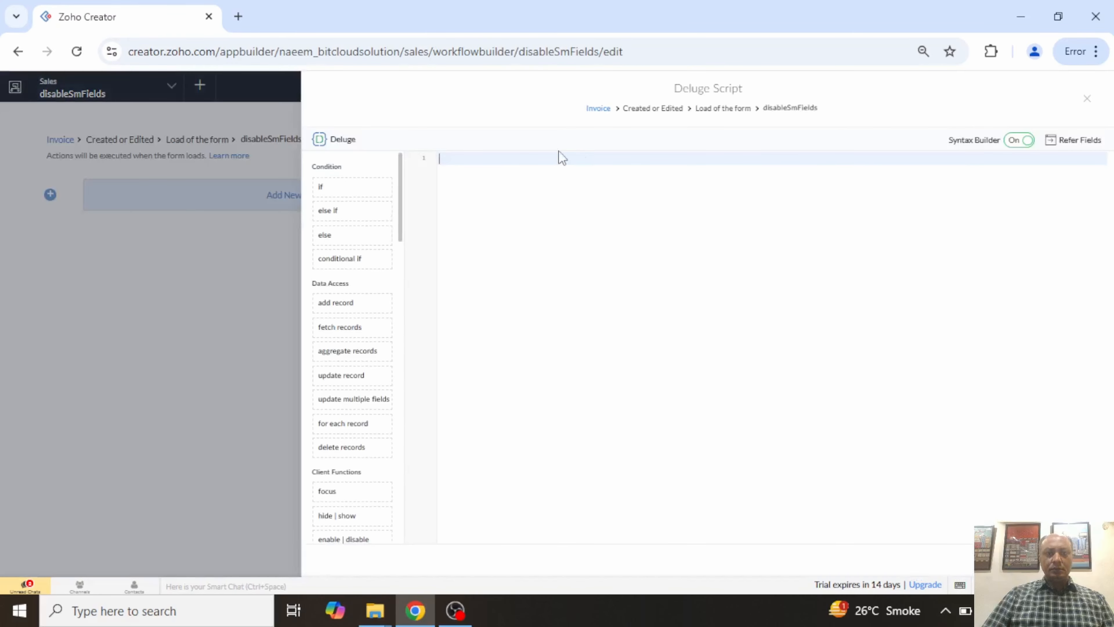
type("disa")
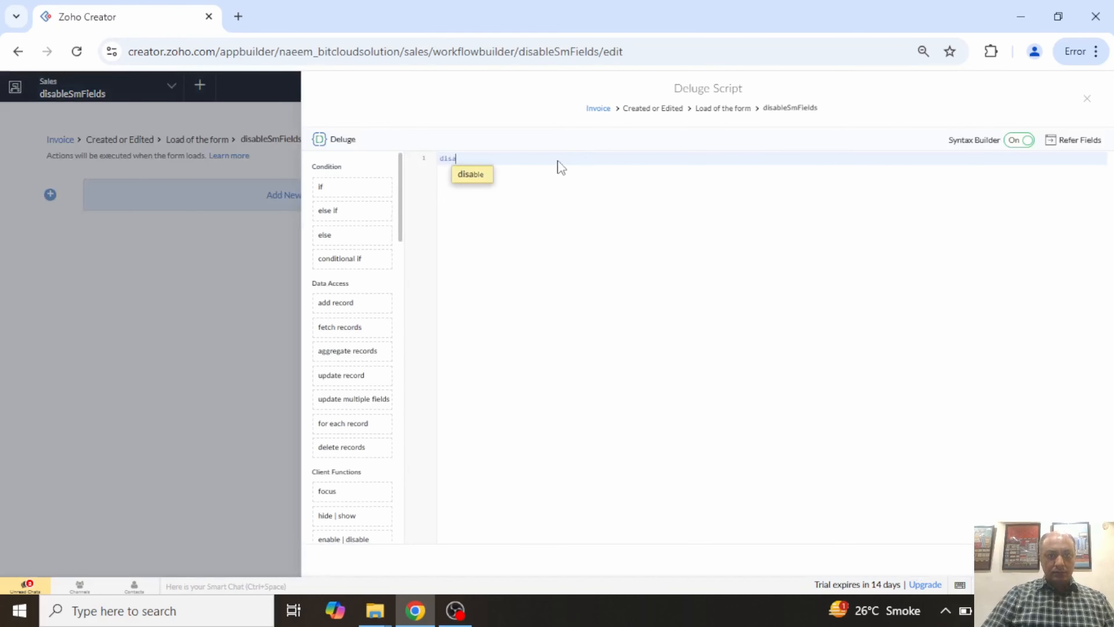
key("Return")
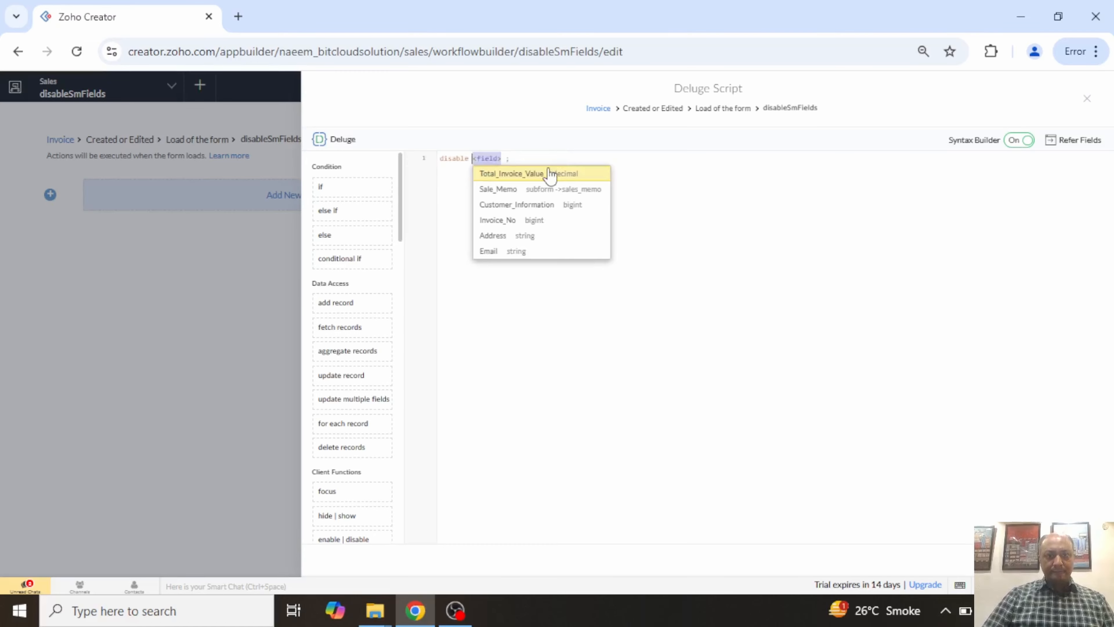
left_click(569, 189)
type(".")
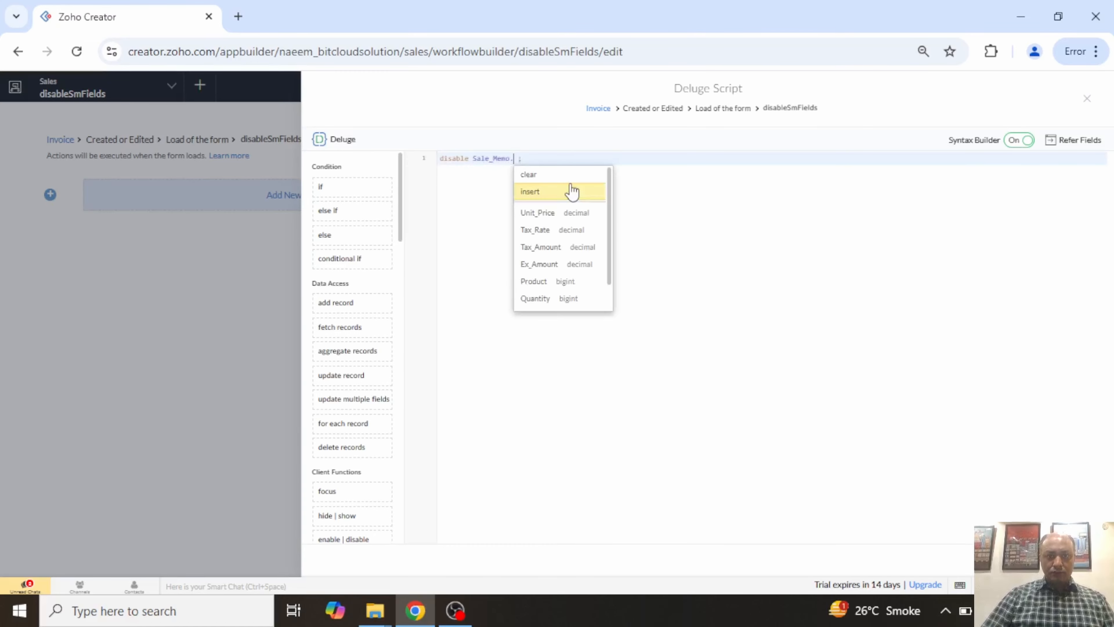
left_click(570, 212)
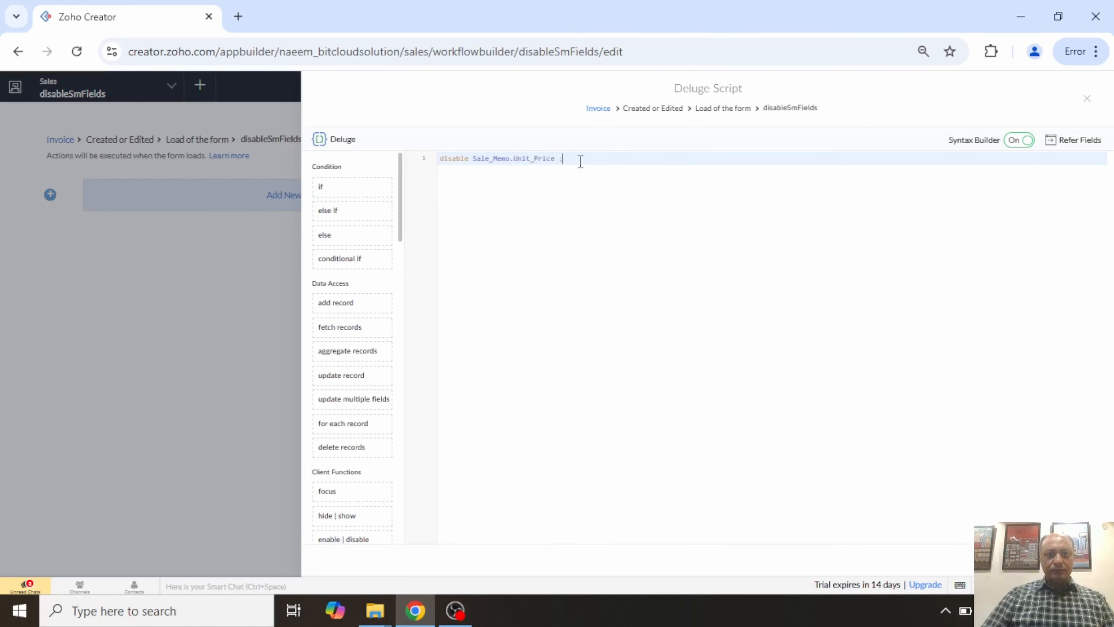
Add a second statement to the script that disables Sale_Memo.Tax_Rate
key("Return")
type("disa")
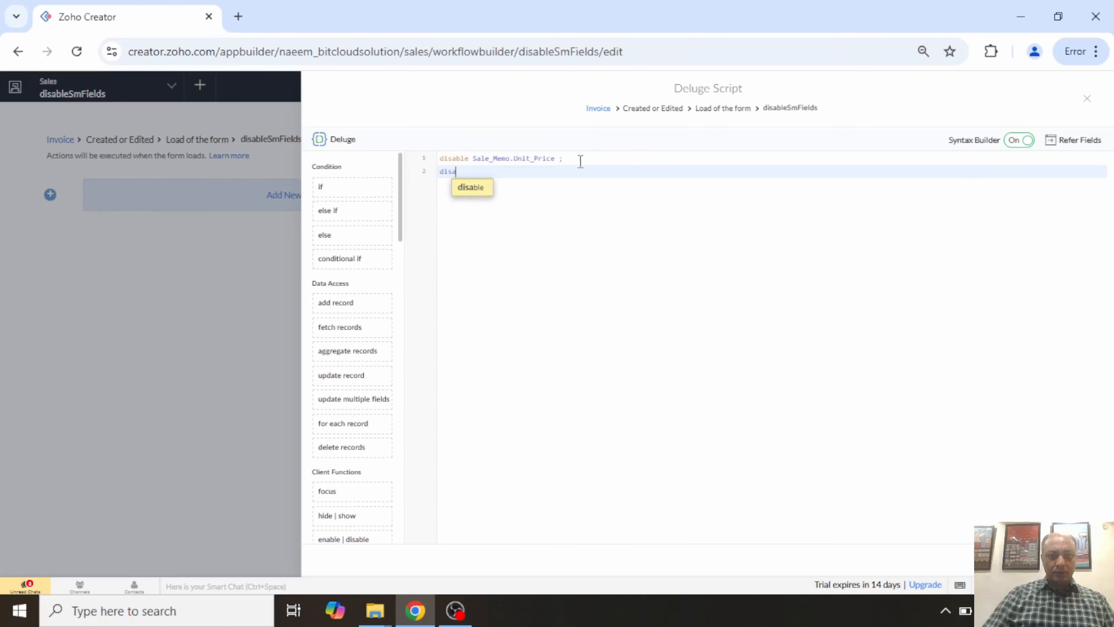
key("Return")
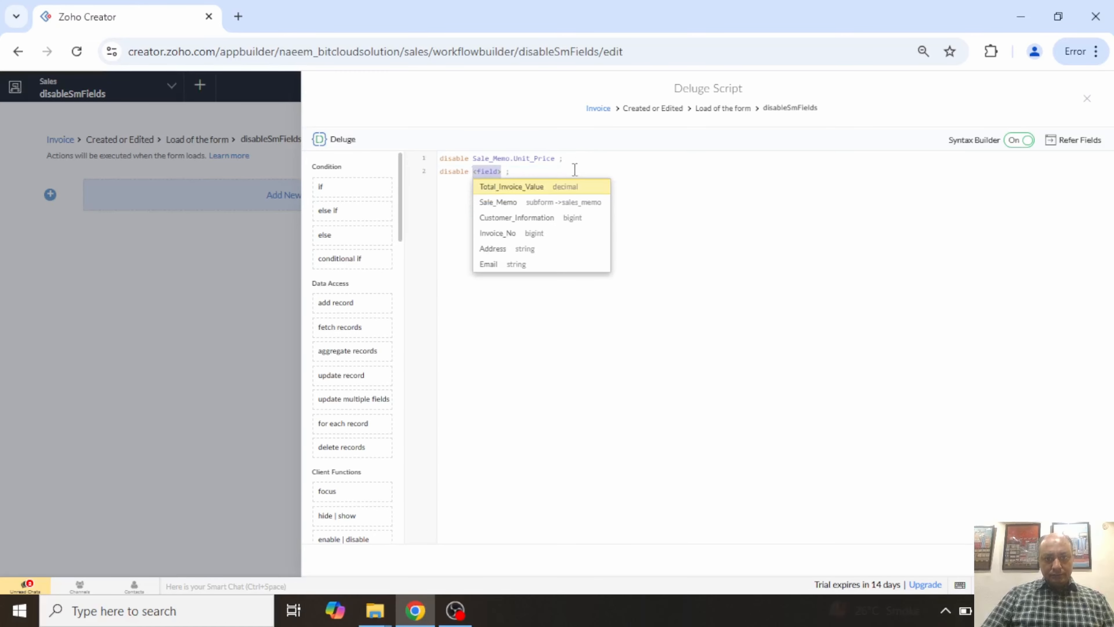
left_click(553, 206)
type(".")
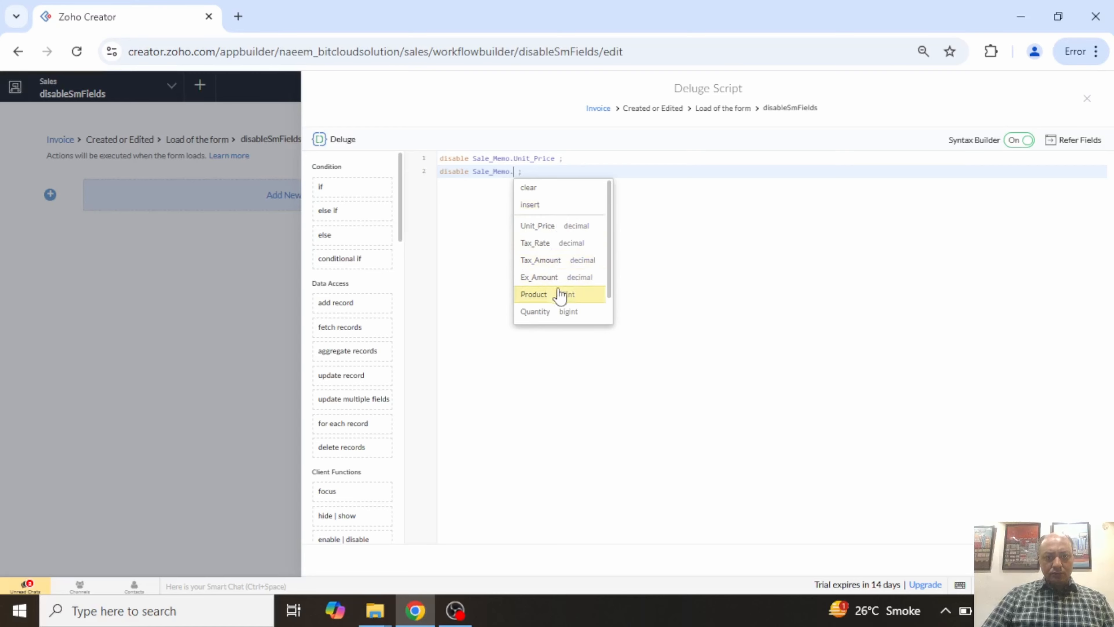
scroll(560, 313, "down", 2)
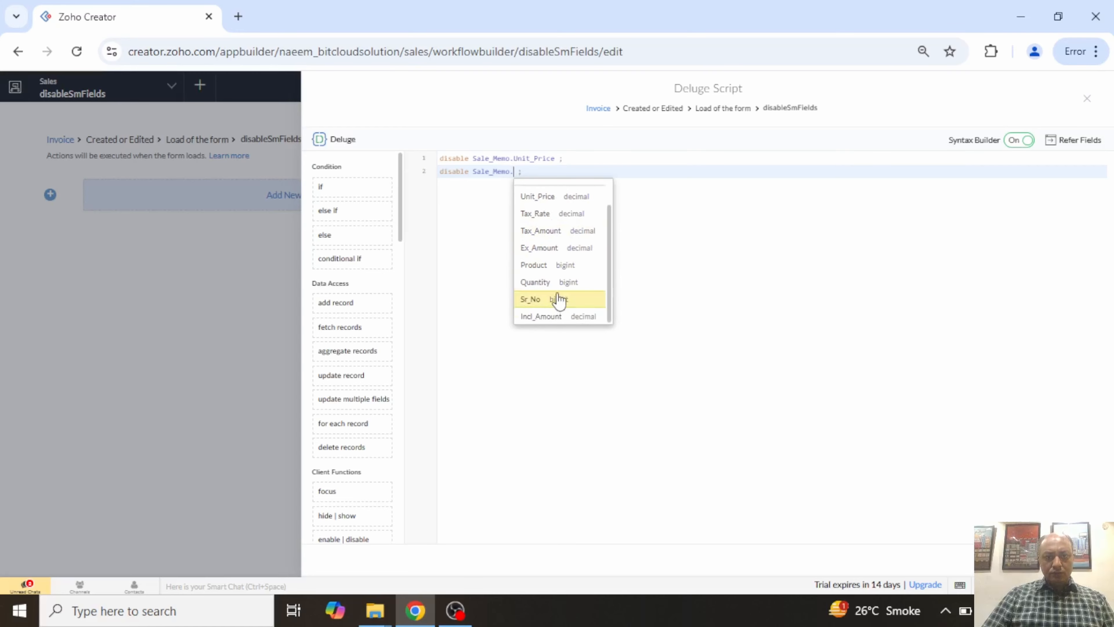
left_click(561, 213)
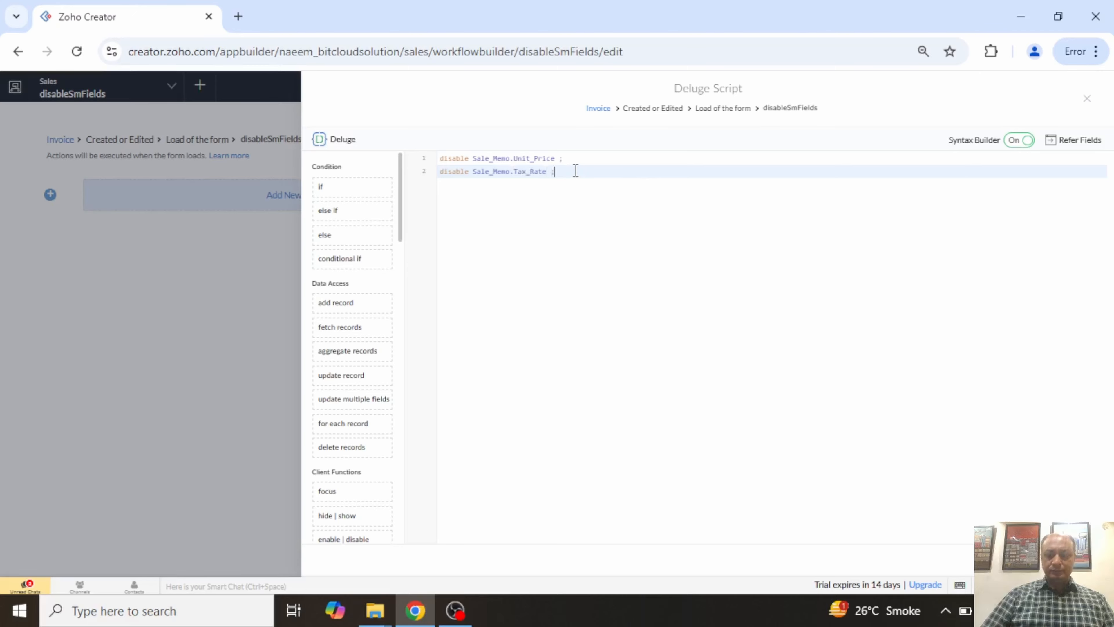
Add a third statement to the script that disables Sale_Memo.Tax_Amount
key("Return")
type("dis")
key("Return")
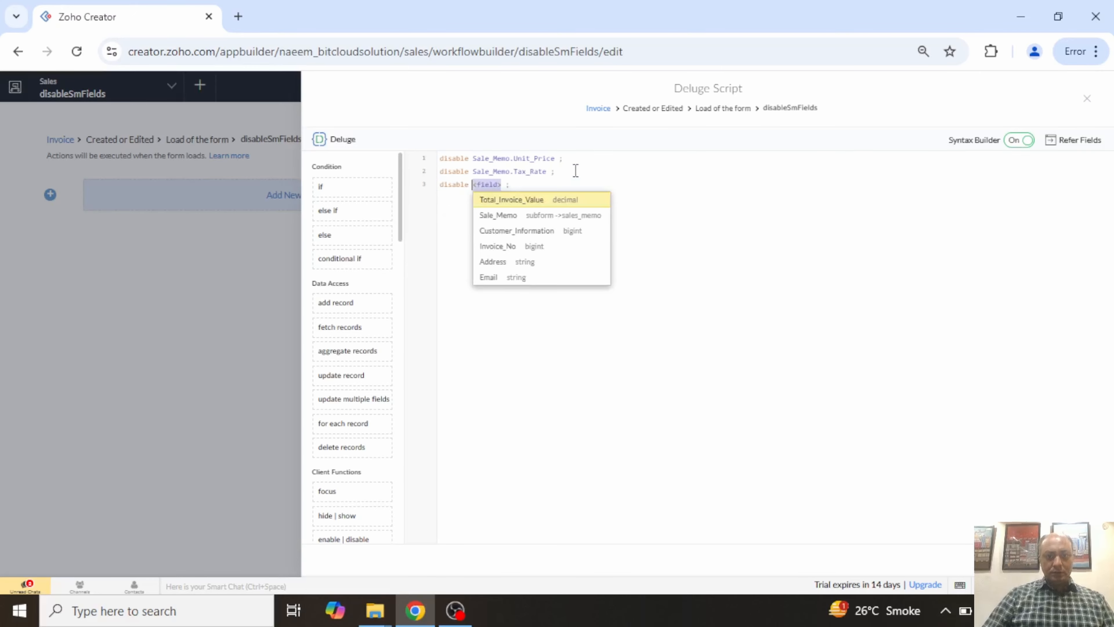
key("Down")
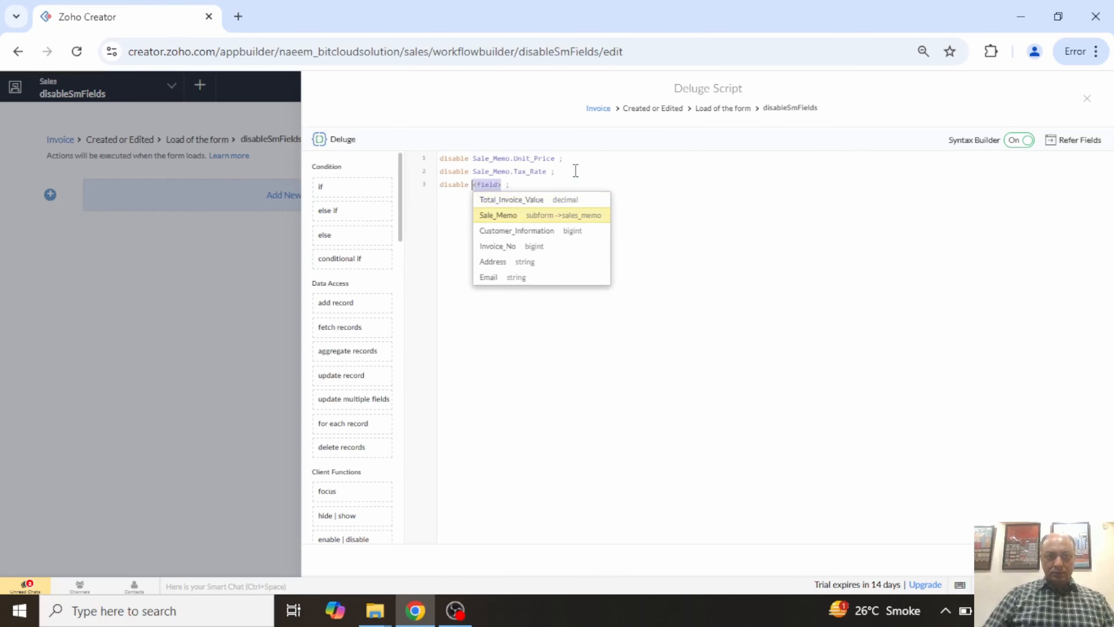
key("Return")
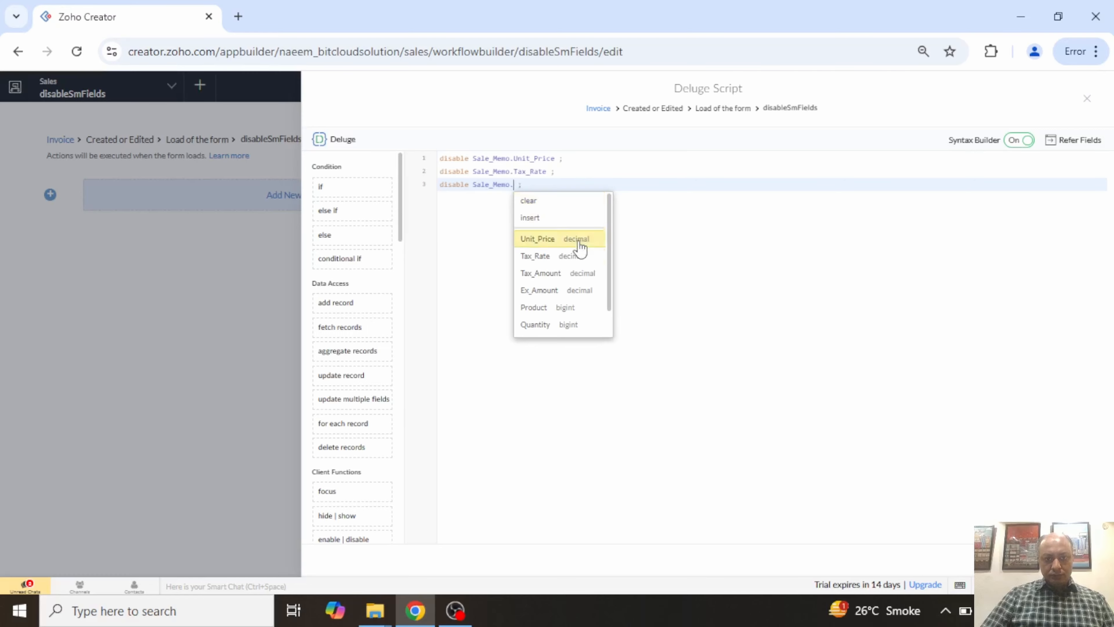
left_click(569, 276)
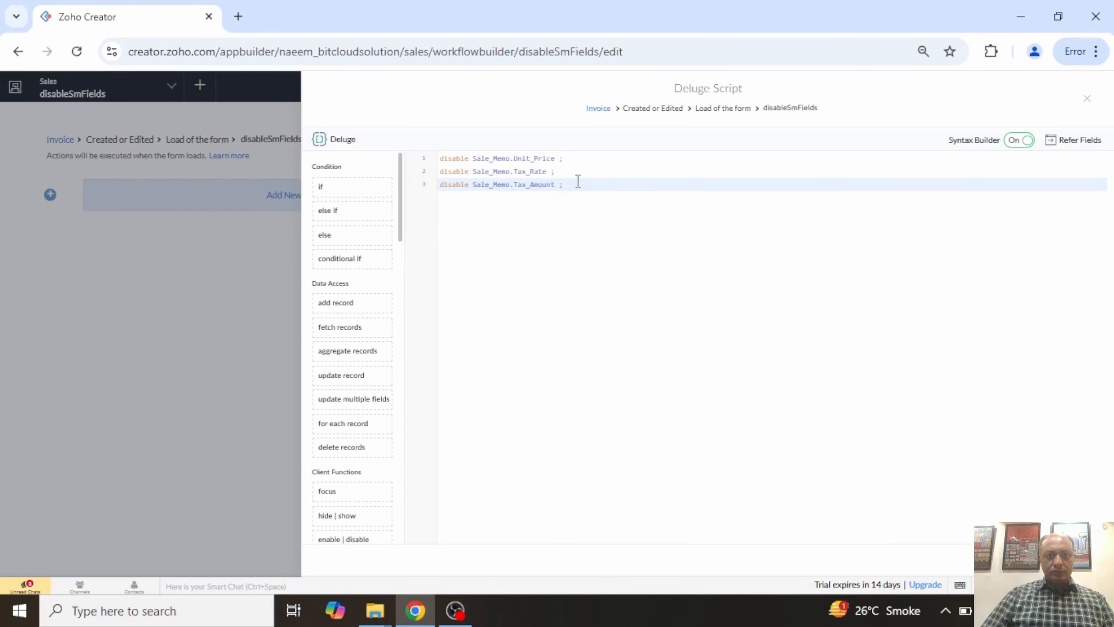
Add a fourth statement to the script that disables Sale_Memo.Ex_Amount
key("Return")
type("dis")
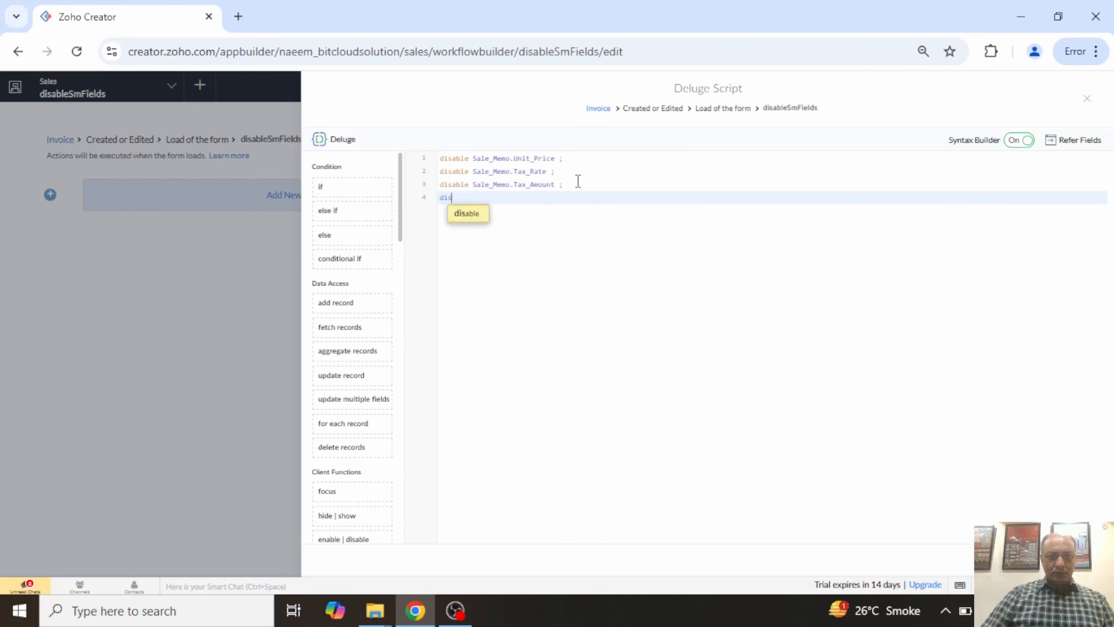
key("Return")
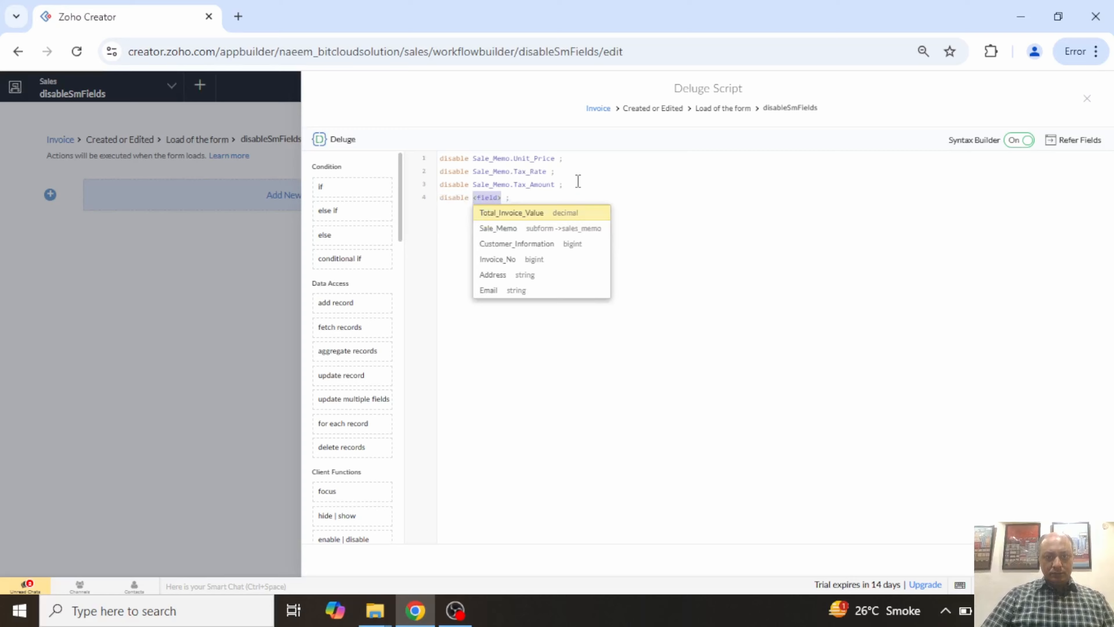
left_click(568, 227)
type(".")
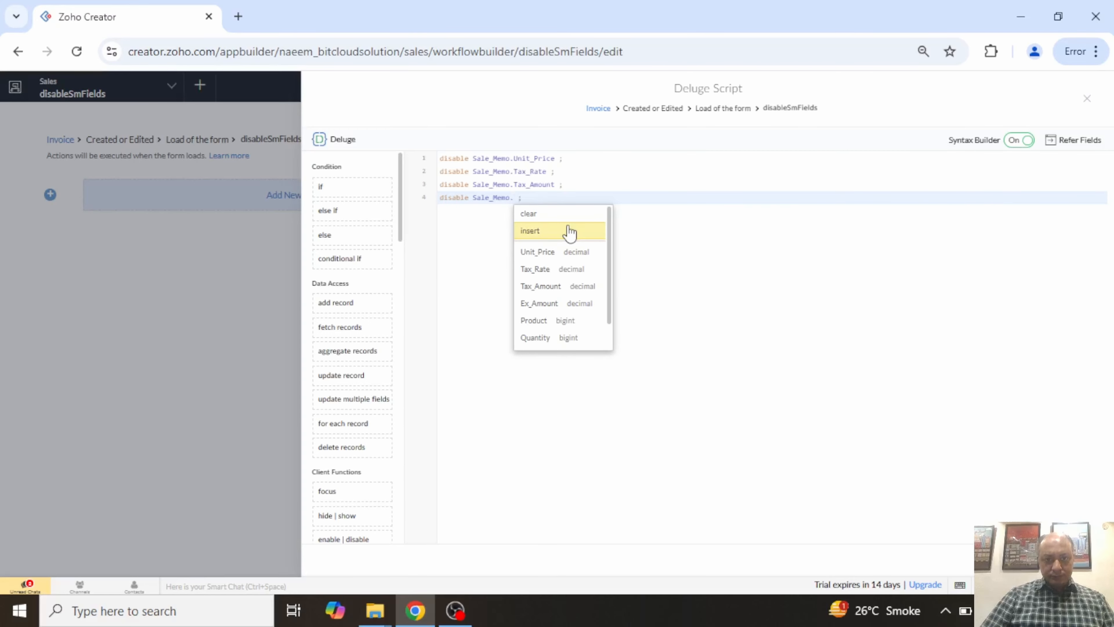
left_click(573, 305)
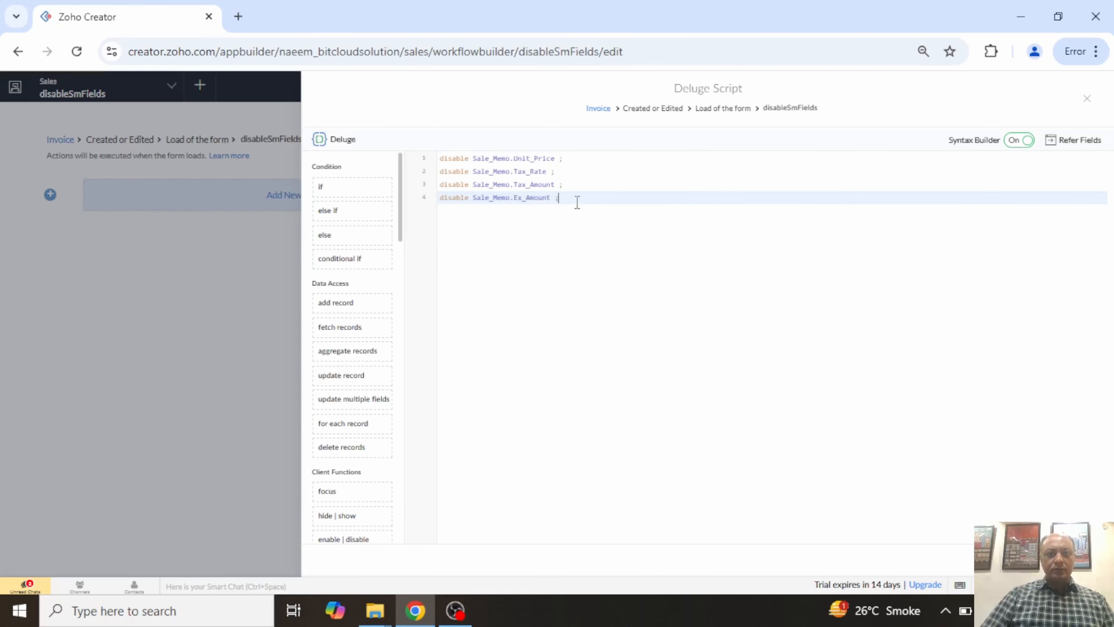
Add a fifth statement to the script that disables Sale_Memo.Incl_Amount
key("Return")
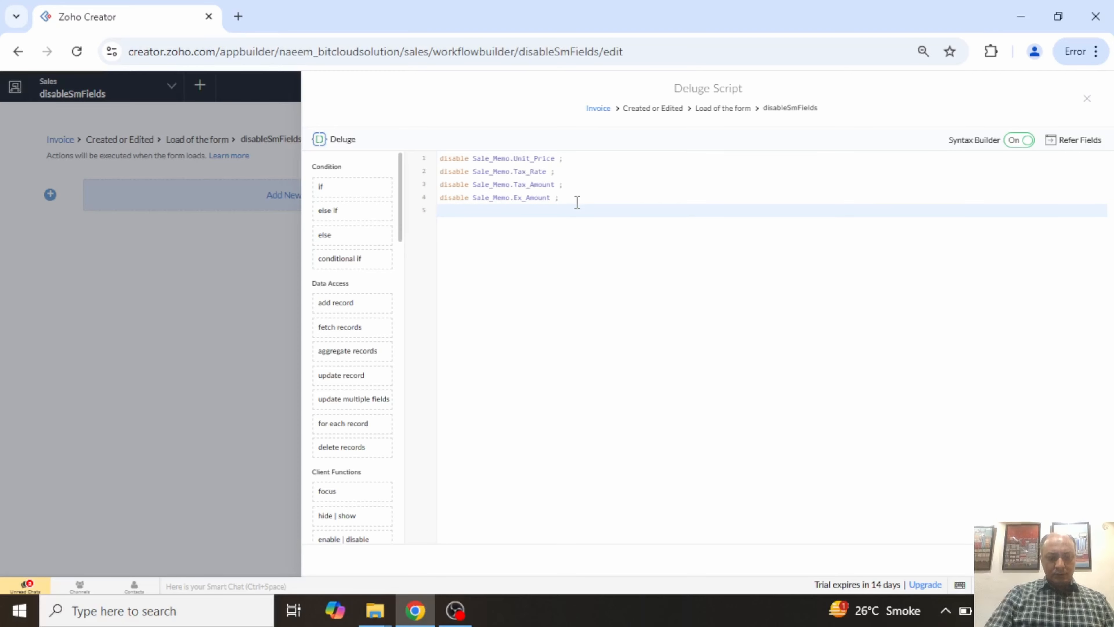
type("dis")
key("Return")
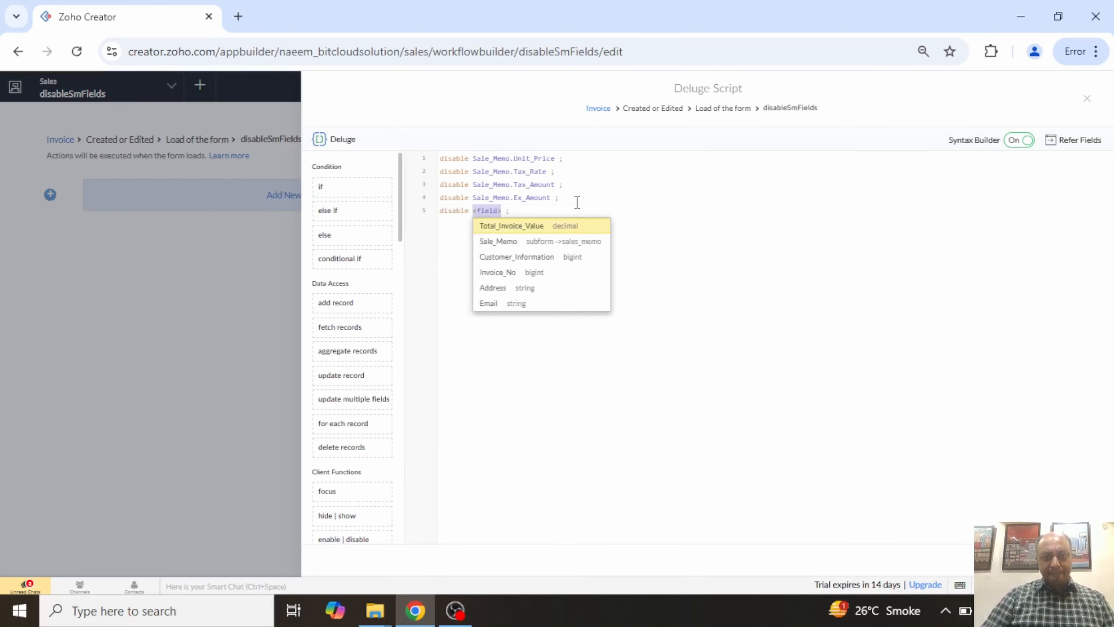
left_click(544, 242)
type(".")
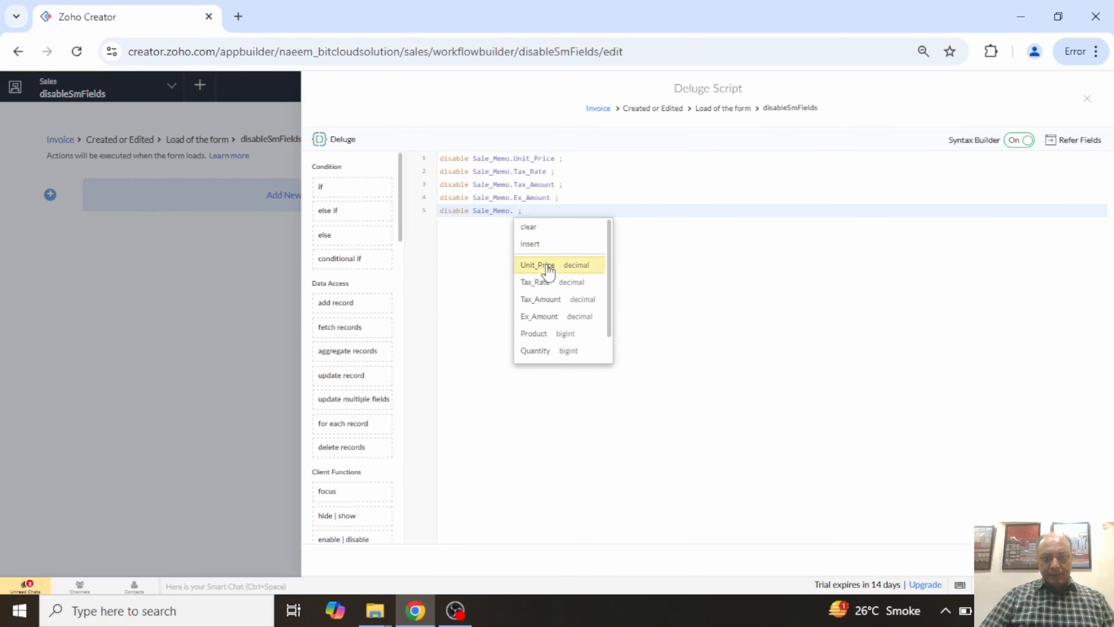
scroll(548, 270, "down", 1)
left_click(549, 356)
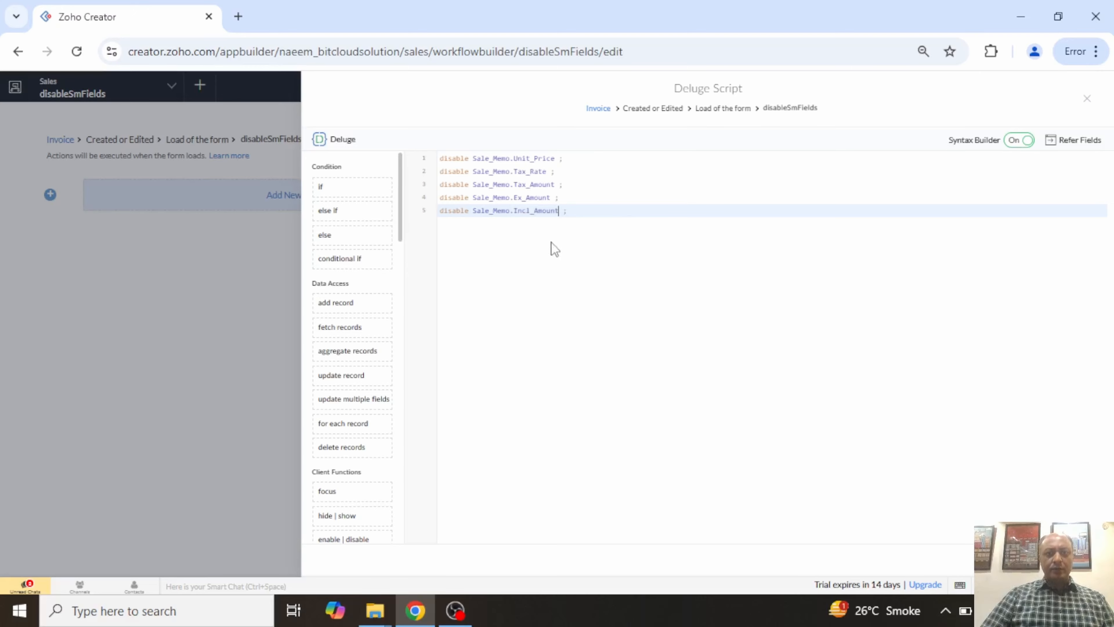
left_click(586, 208)
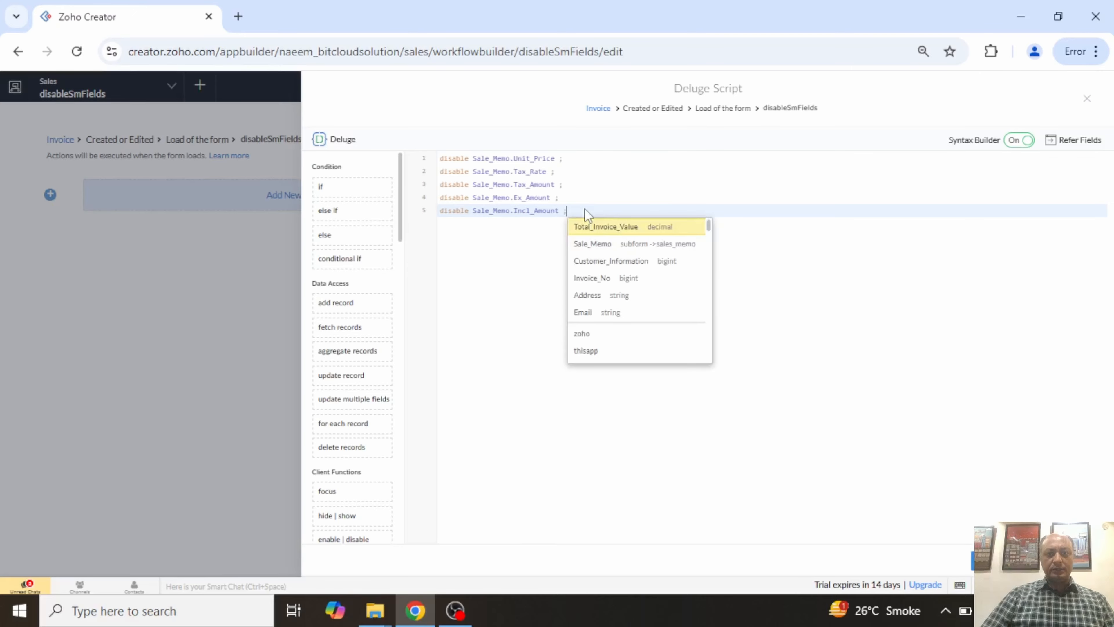
Close the Deluge script editor and open the Invoice form in the live Sales application
left_click(1087, 98)
left_click(1092, 90)
left_click(1078, 101)
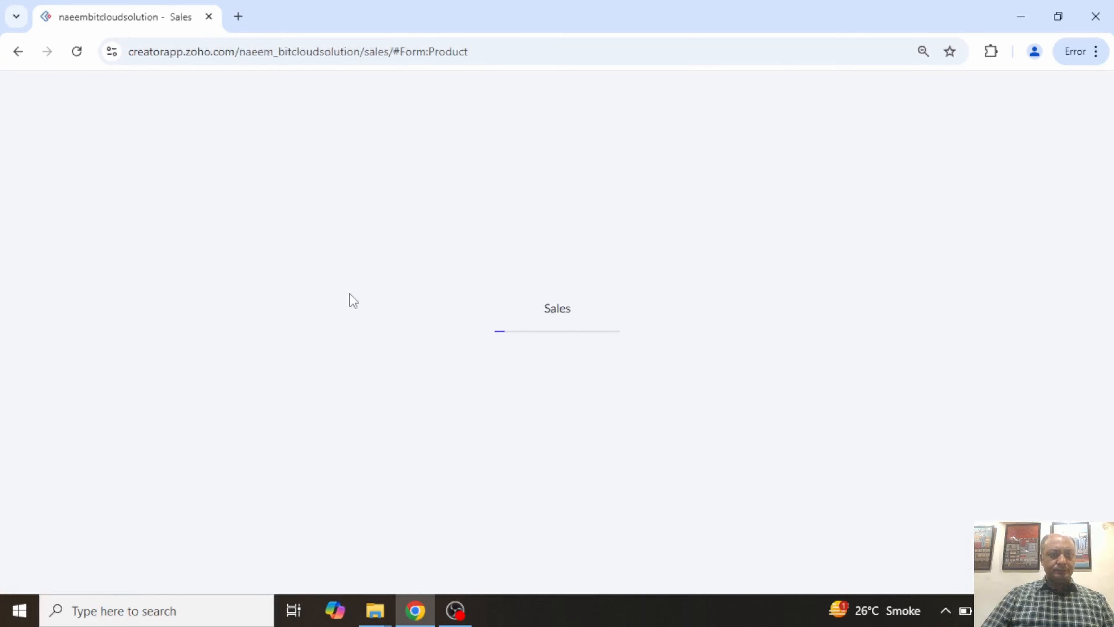
left_click(72, 268)
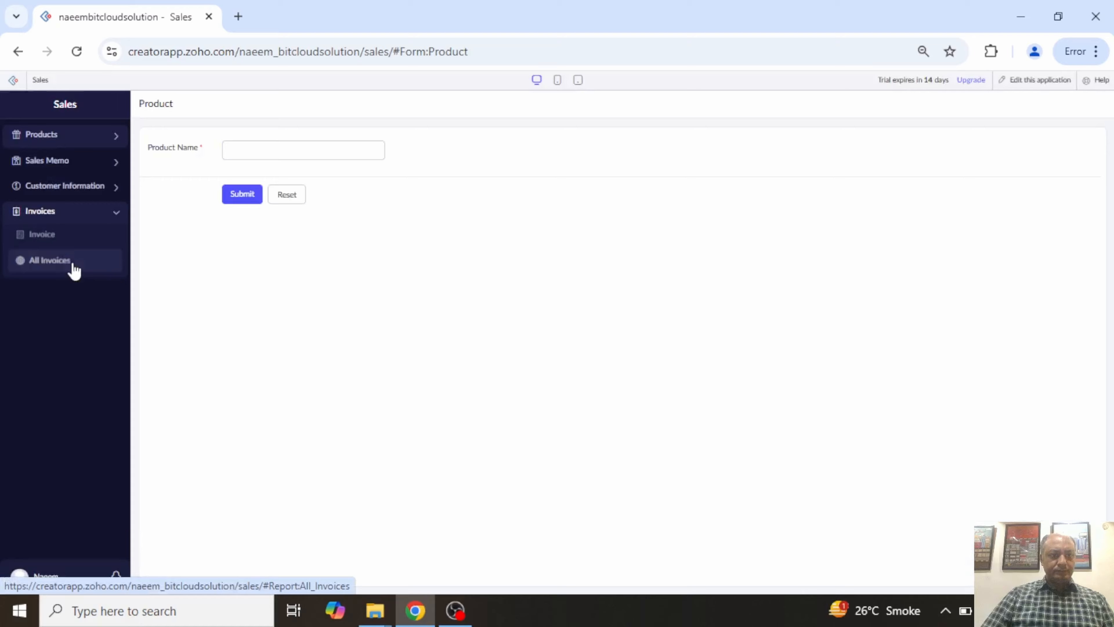
left_click(58, 238)
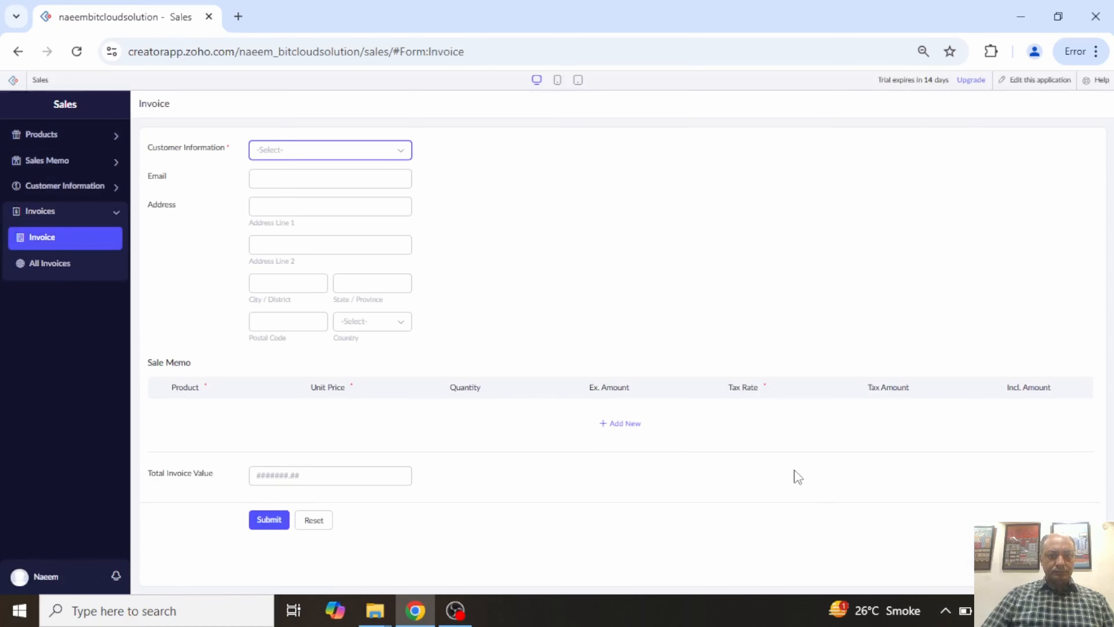
Test the Sale Memo subform by adding a row with product A and quantity 1
left_click(636, 425)
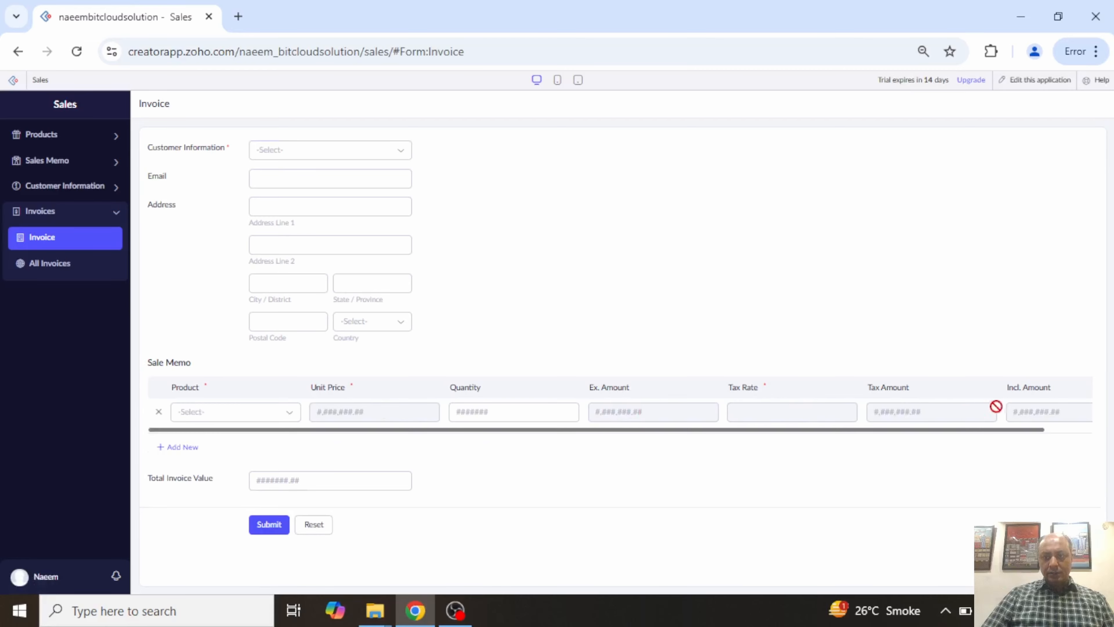
left_click(281, 415)
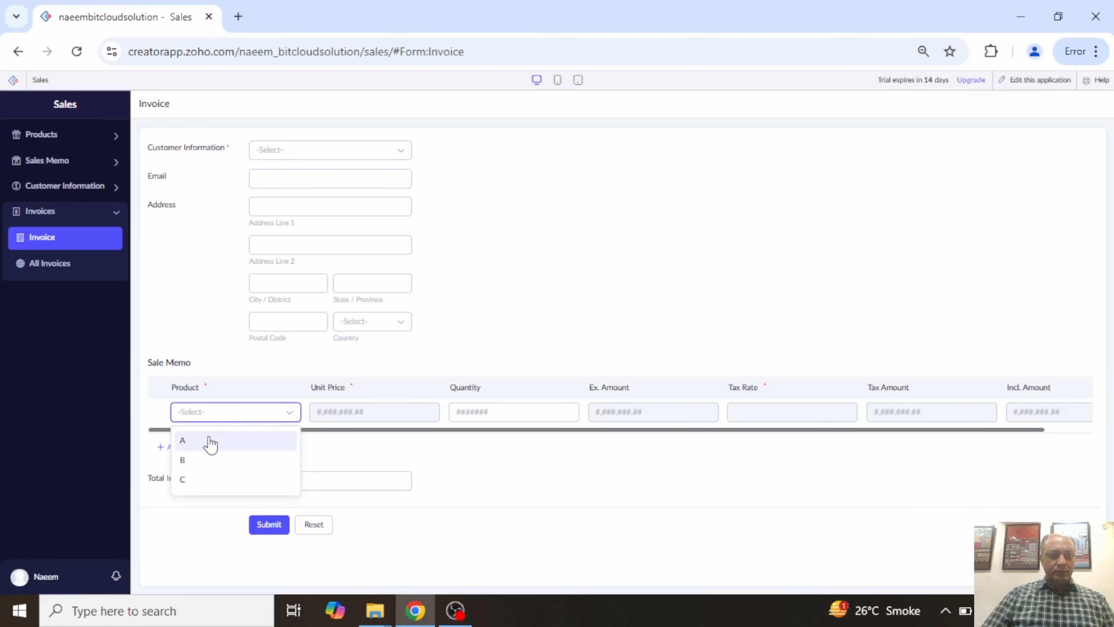
left_click(209, 440)
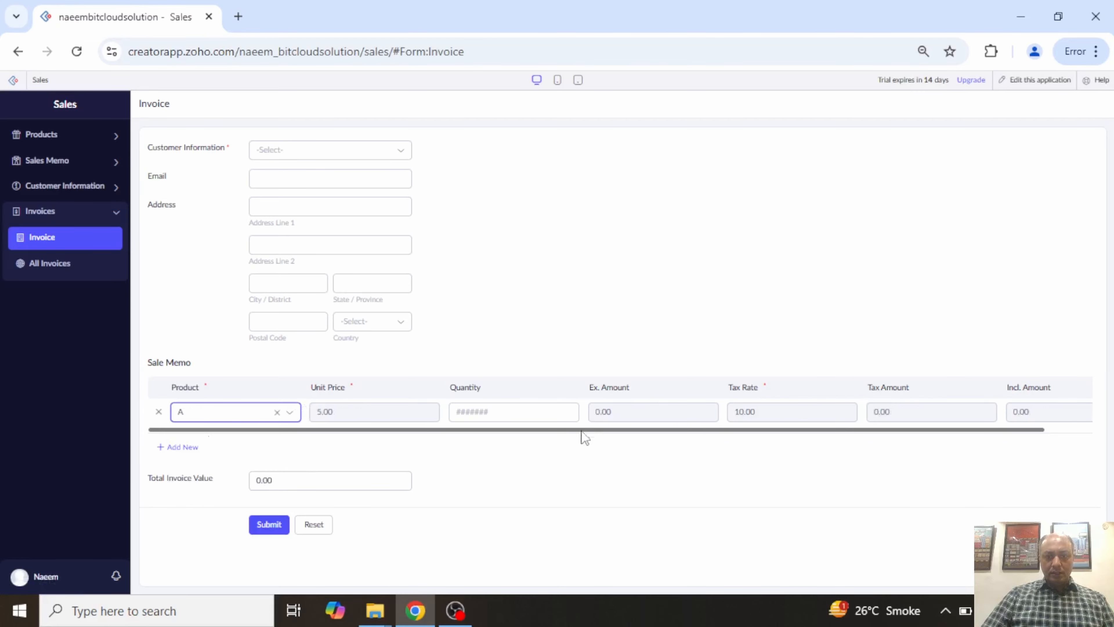
left_click(471, 410)
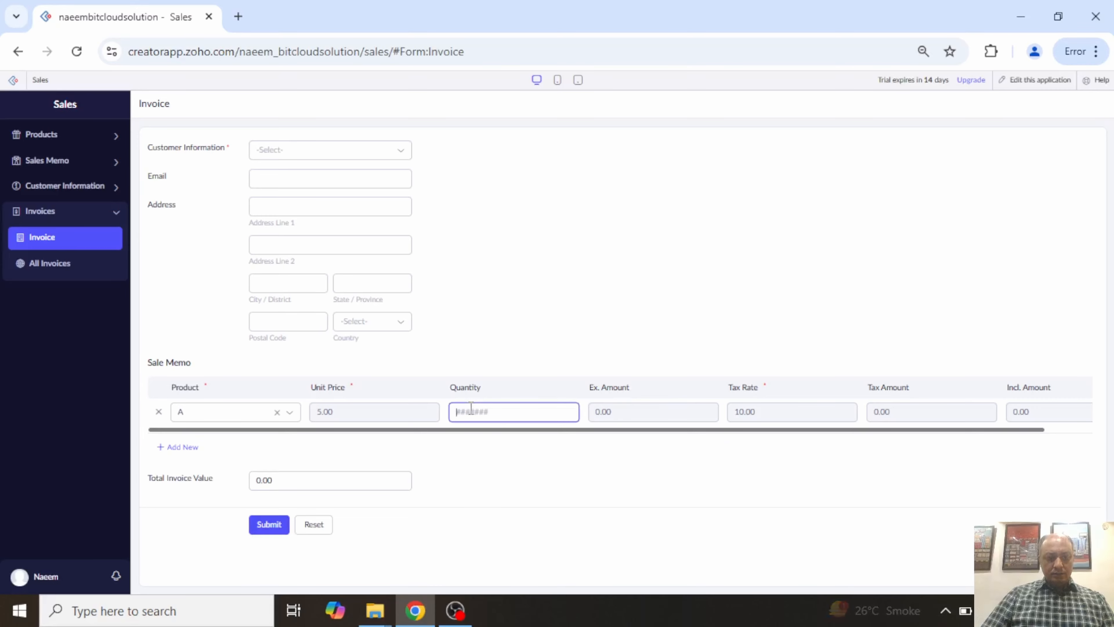
type("1")
left_click(511, 458)
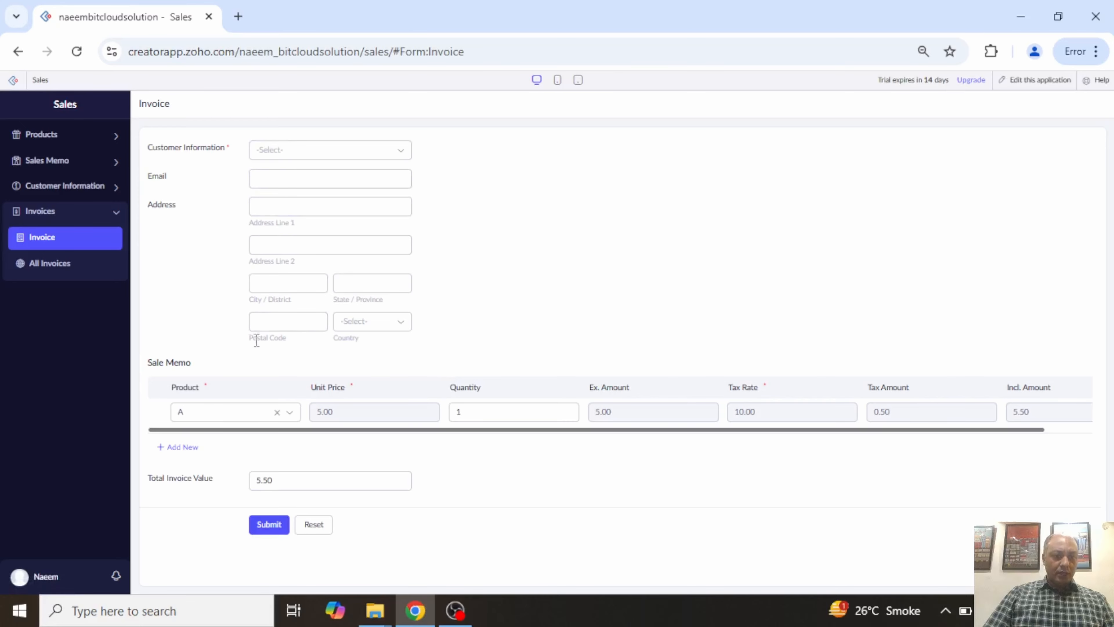
Select a customer in Customer Information and check whether the Email and Address fields are populated
left_click(295, 156)
left_click(285, 179)
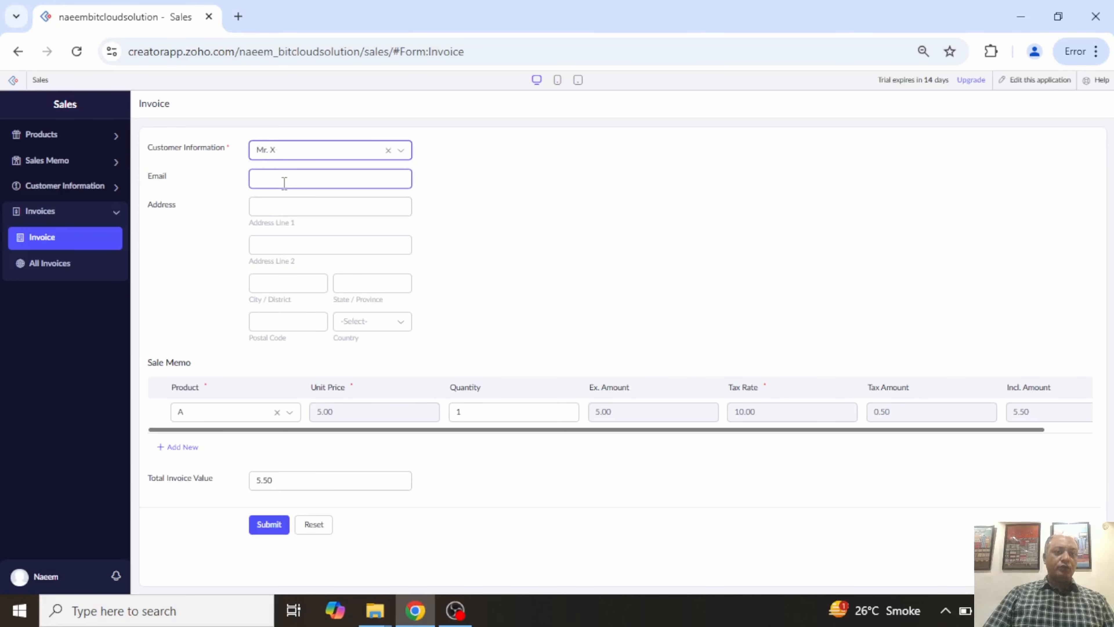
left_click(311, 178)
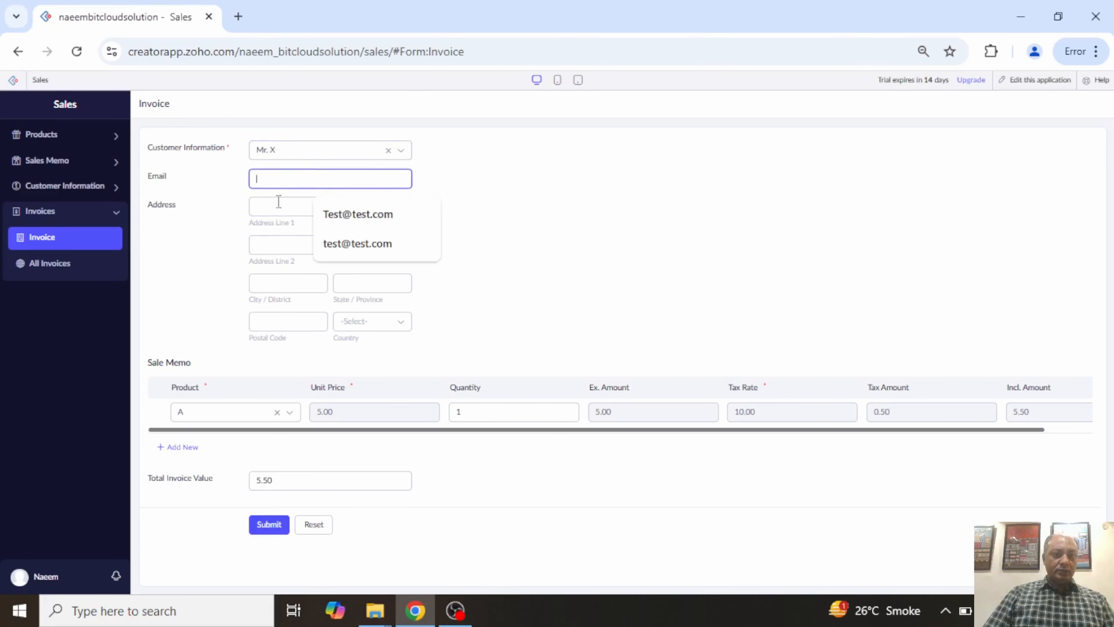
left_click(279, 205)
left_click(270, 240)
left_click(584, 243)
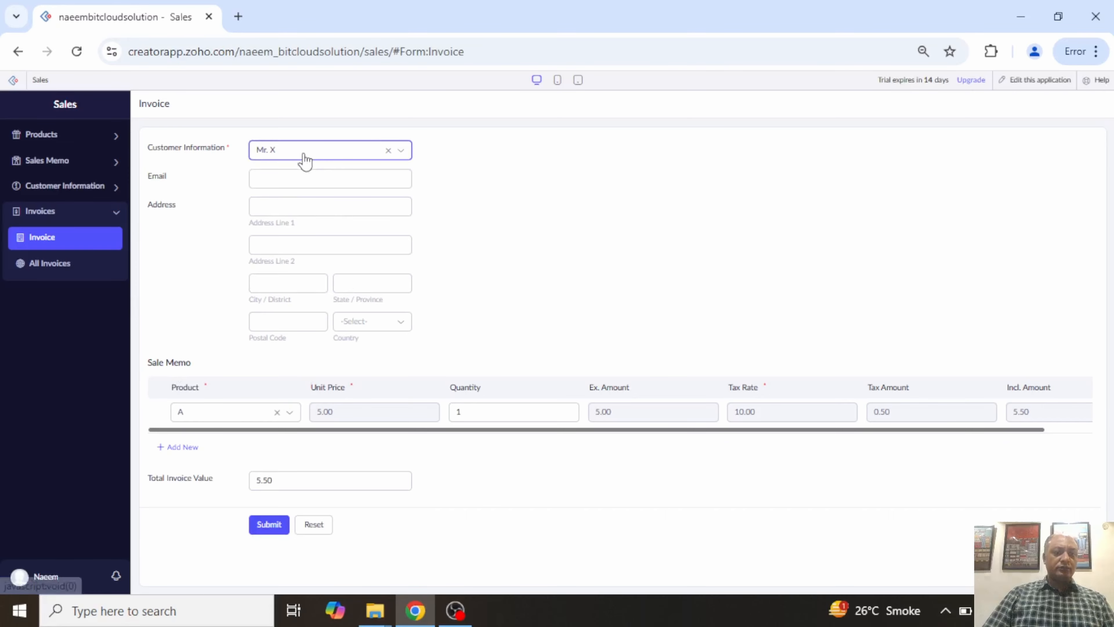
In the application's edit mode, start another Invoice form workflow that runs when a record is created or edited
left_click(1036, 79)
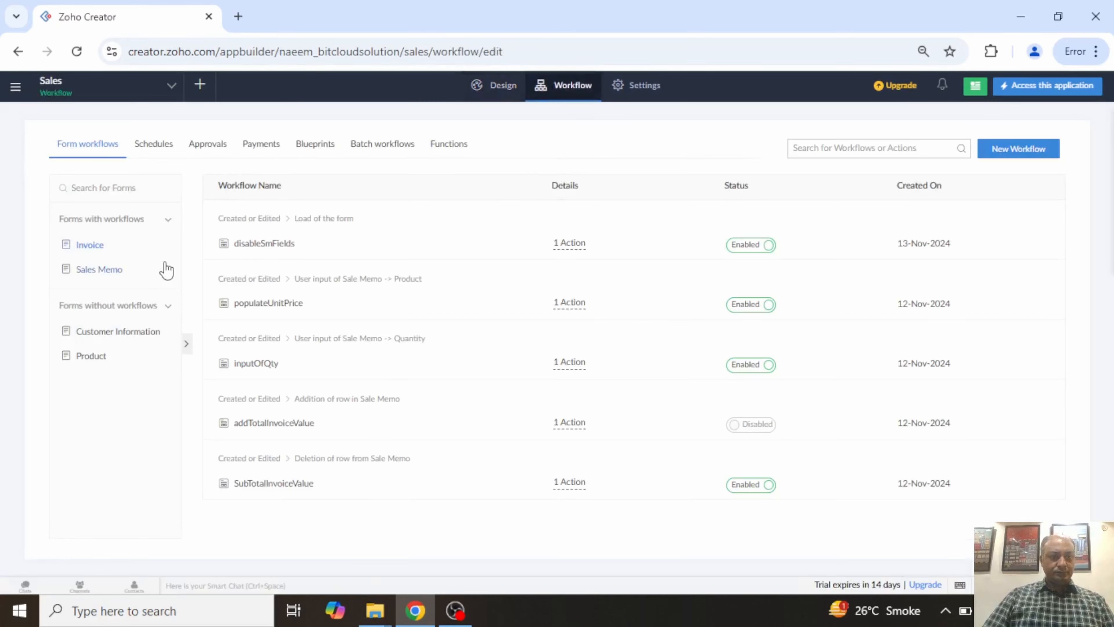
left_click(114, 251)
left_click(1034, 151)
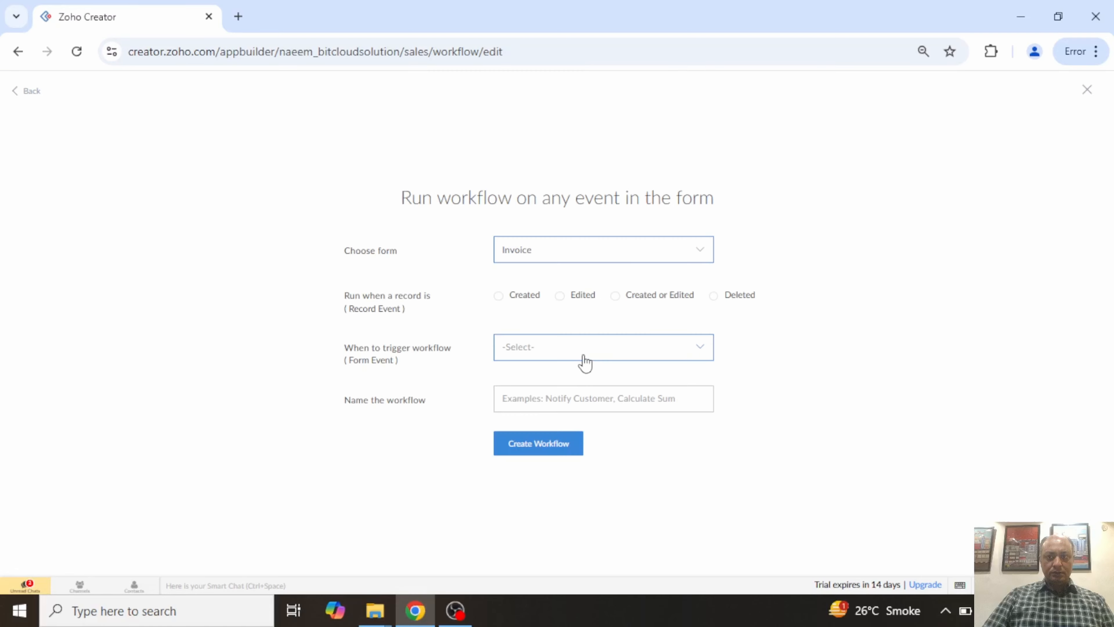
left_click(615, 296)
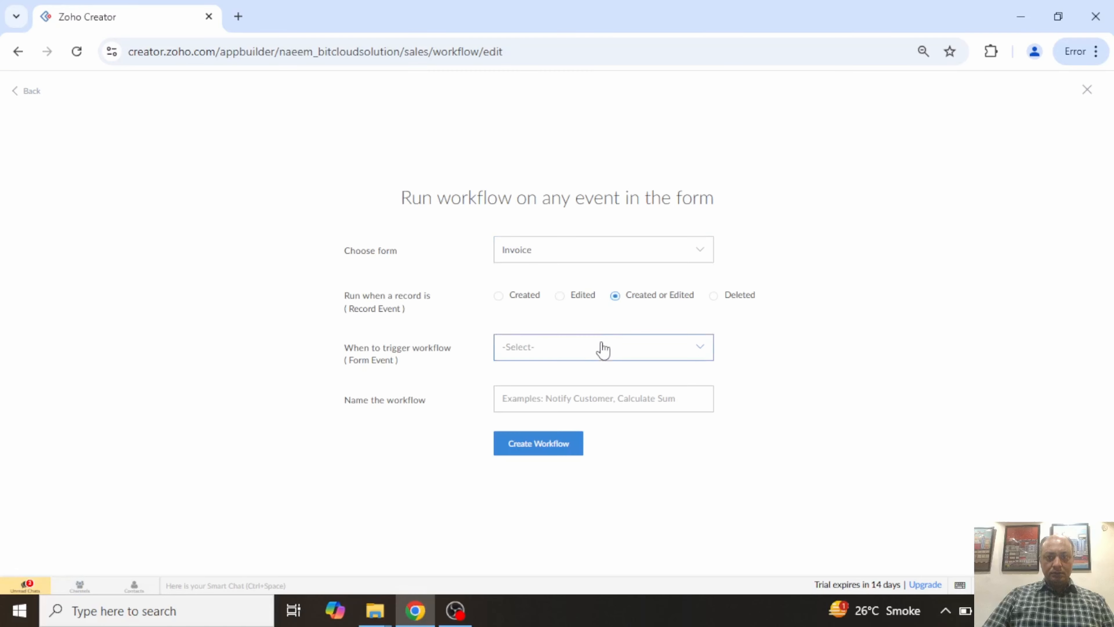
Set the workflow to trigger on user input of the Customer Information field, name it customerinfoAutoPopulate and create it
left_click(601, 349)
left_click(575, 434)
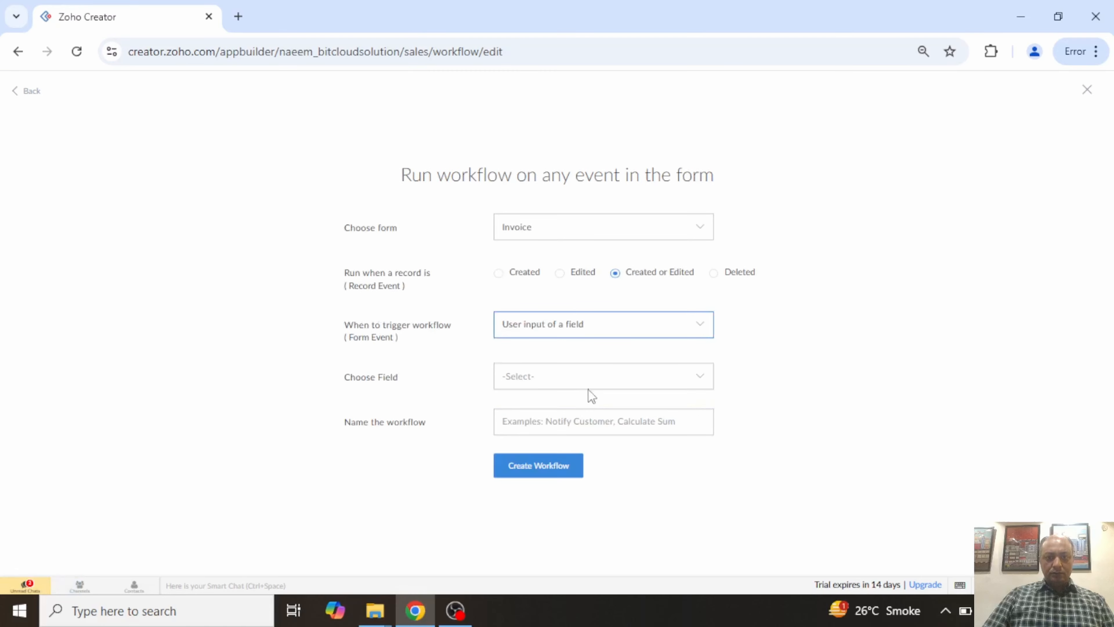
left_click(599, 371)
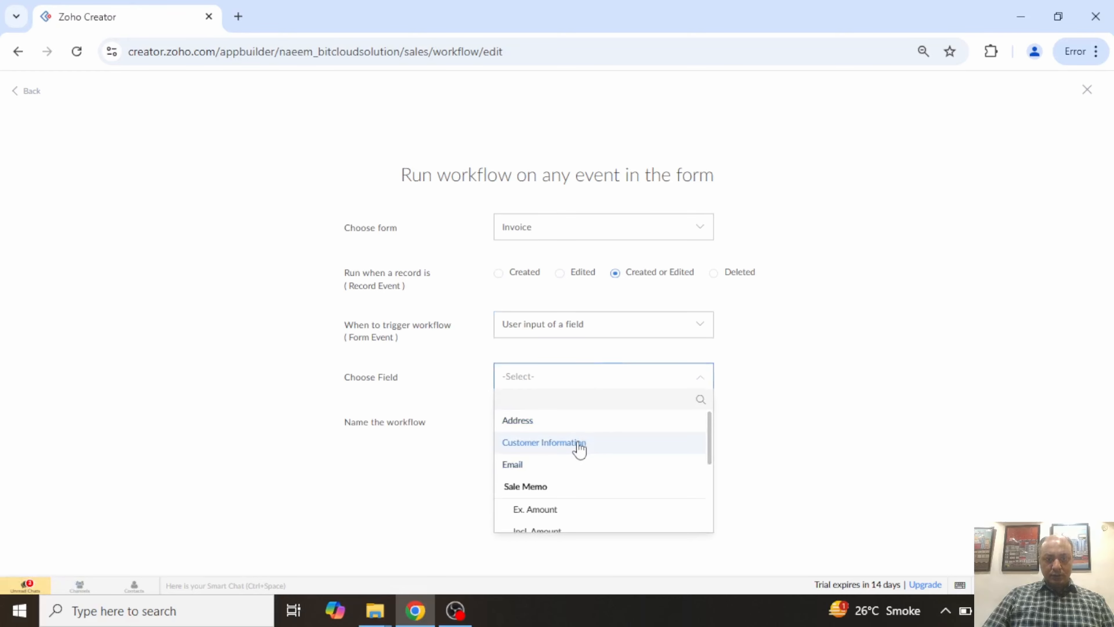
left_click(578, 442)
left_click(587, 421)
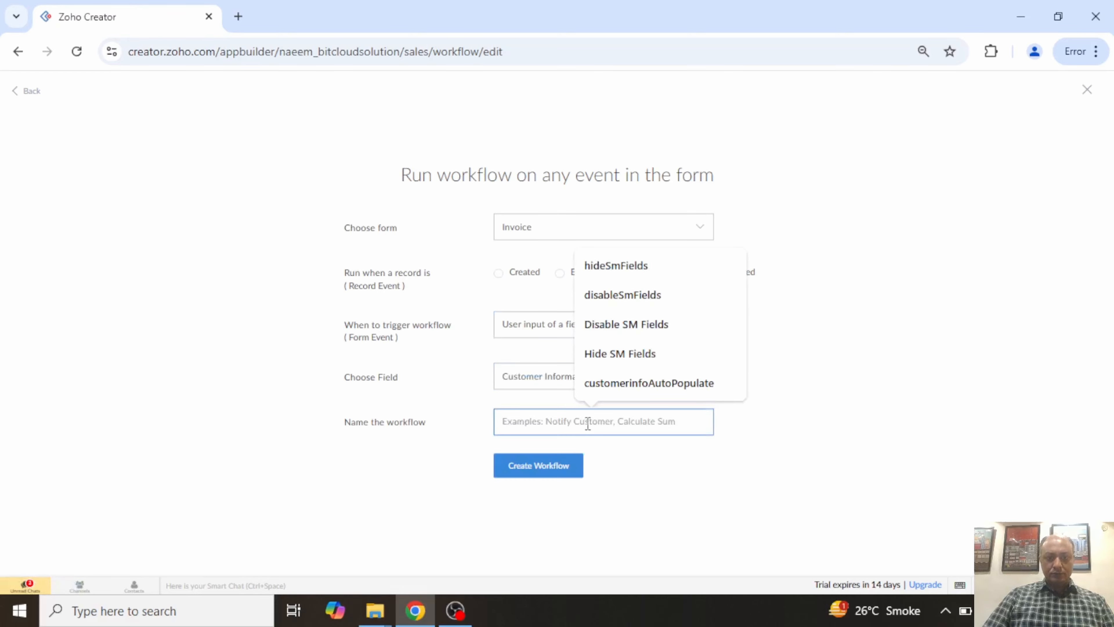
left_click(636, 383)
left_click(553, 463)
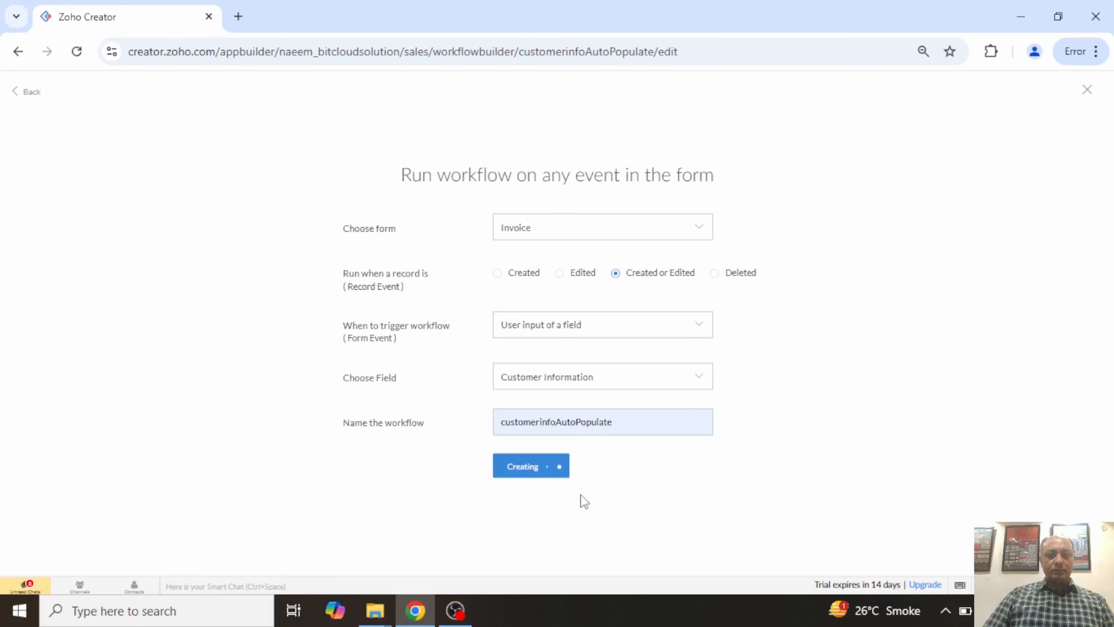
Add a Deluge script action to the workflow and fetch the chosen customer's record with customerInfo = Customer_Information[ID == input.Customer_Information.ID];
left_click(283, 204)
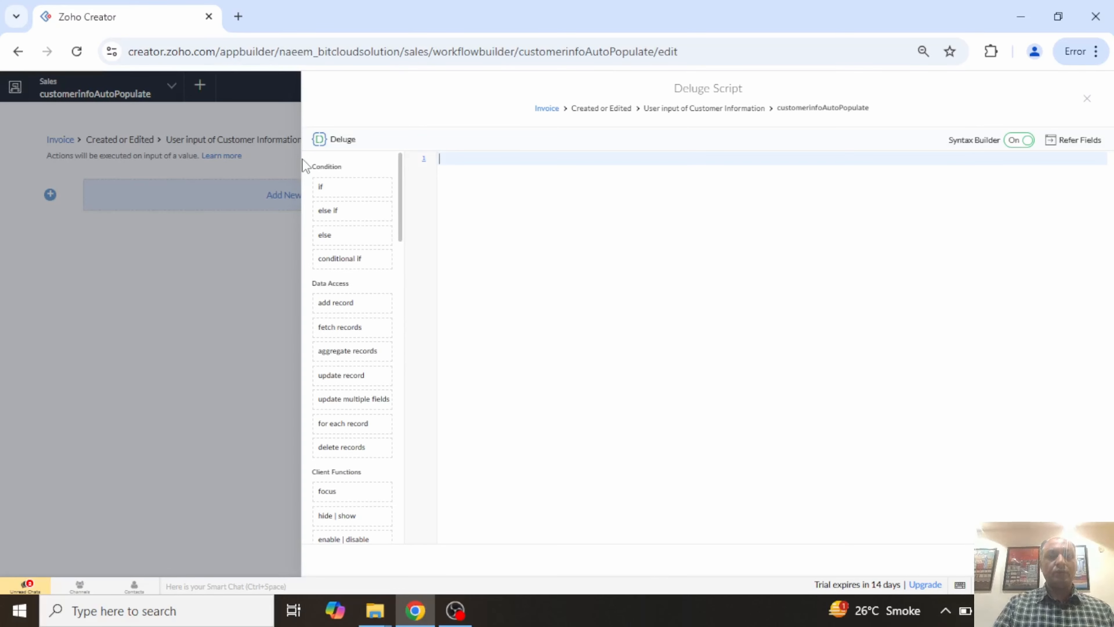
type("c")
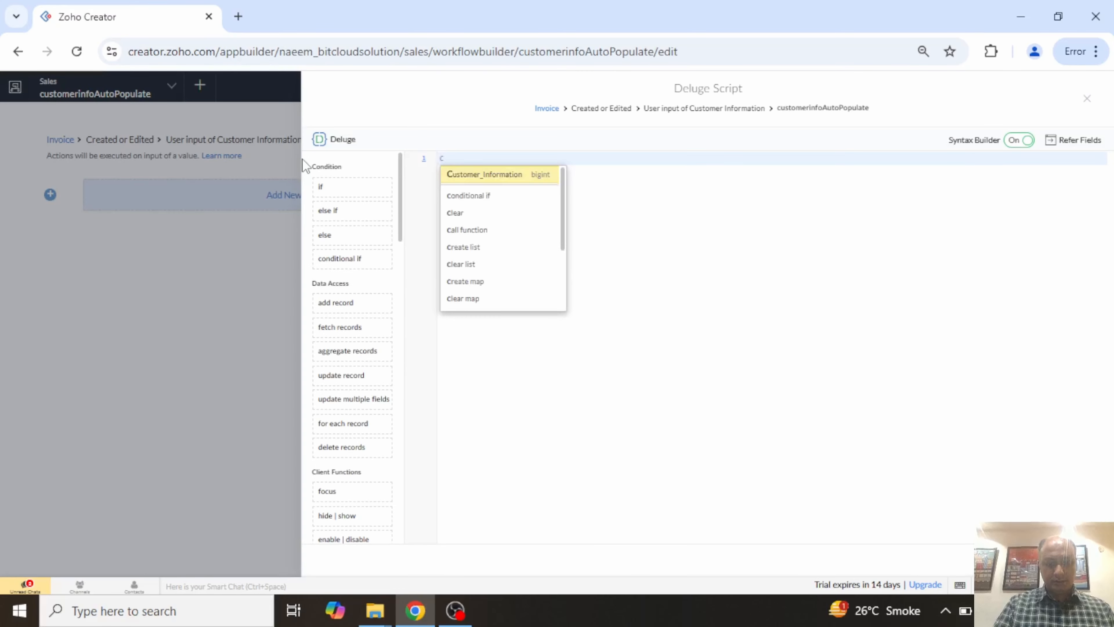
type("ustomer")
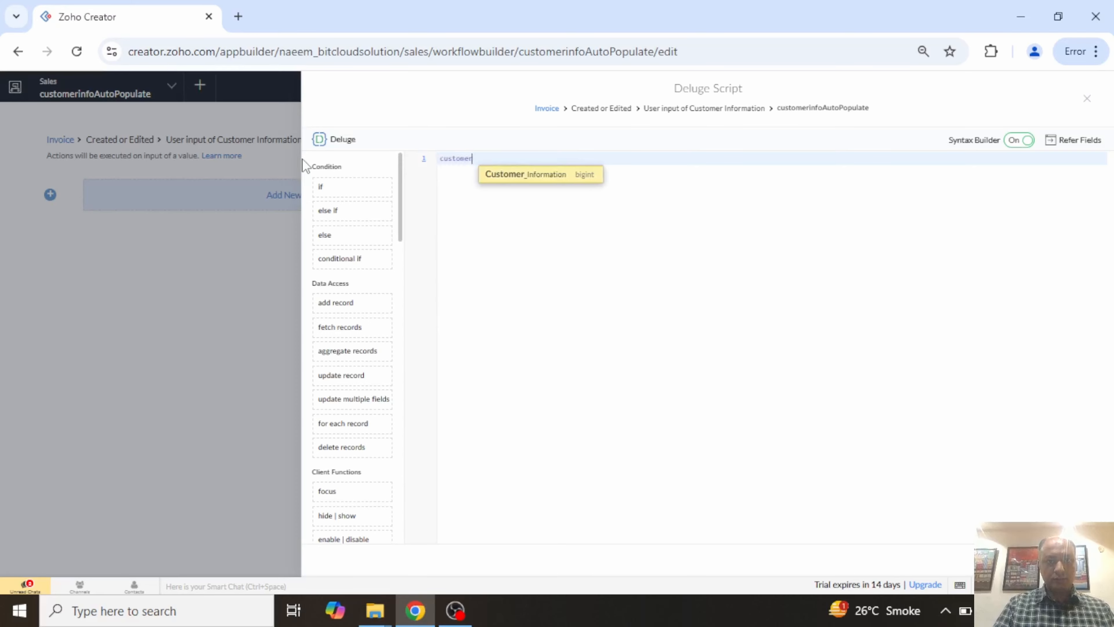
type("Info")
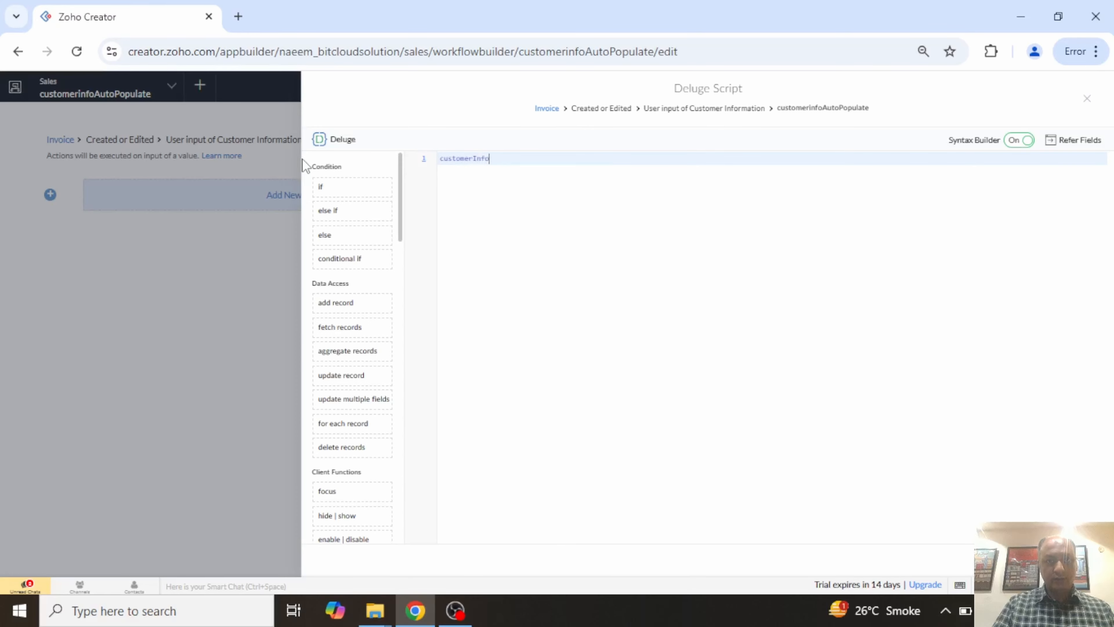
type(" = ")
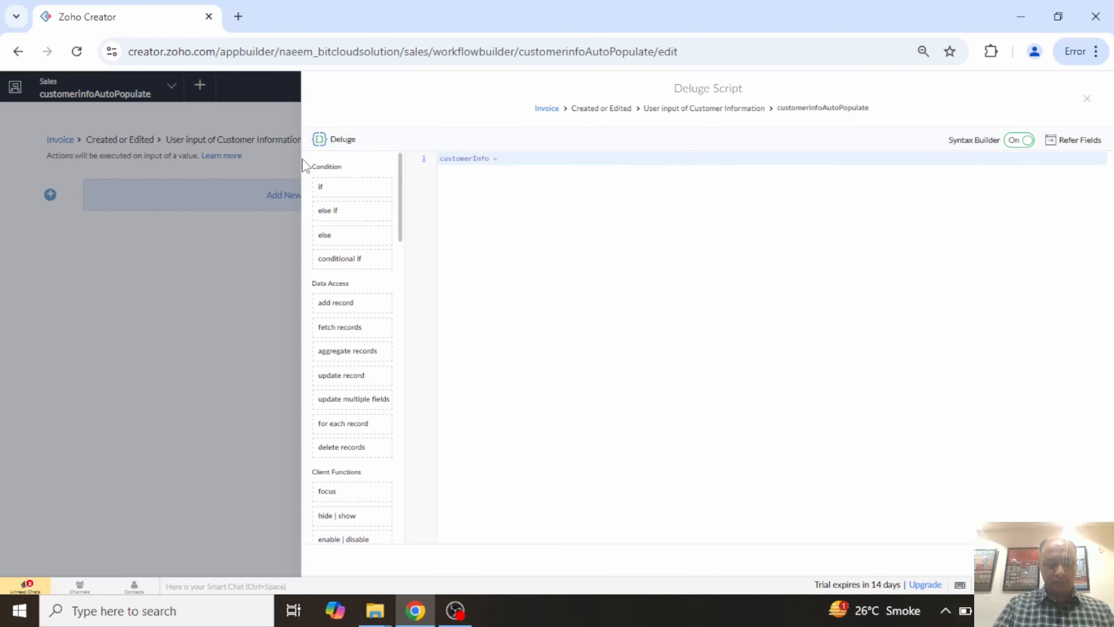
type("cus")
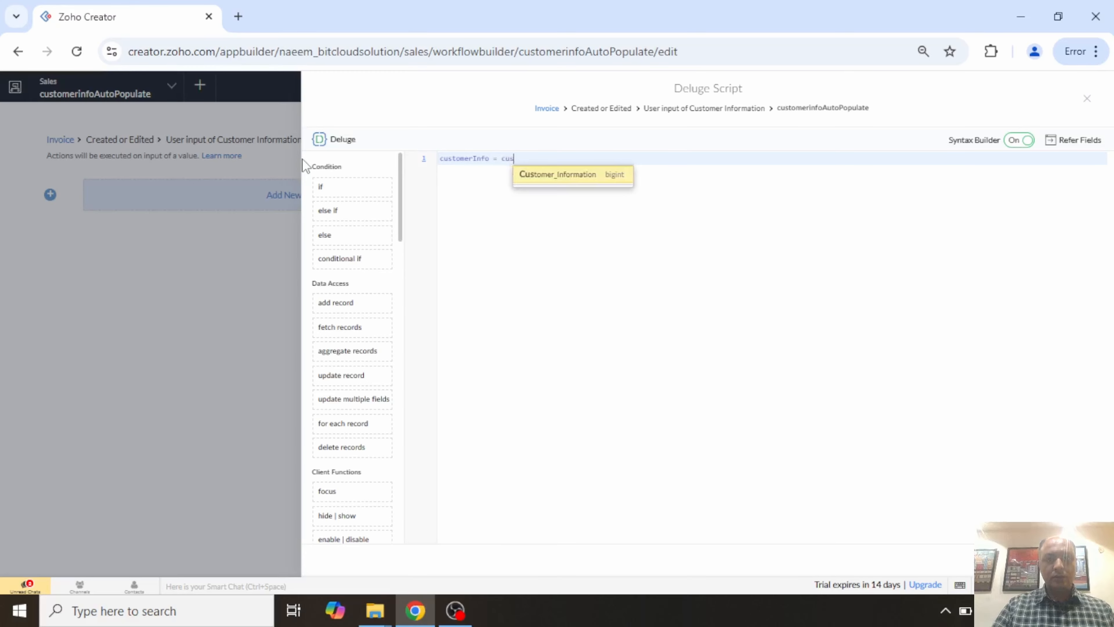
key("Return")
type("[")
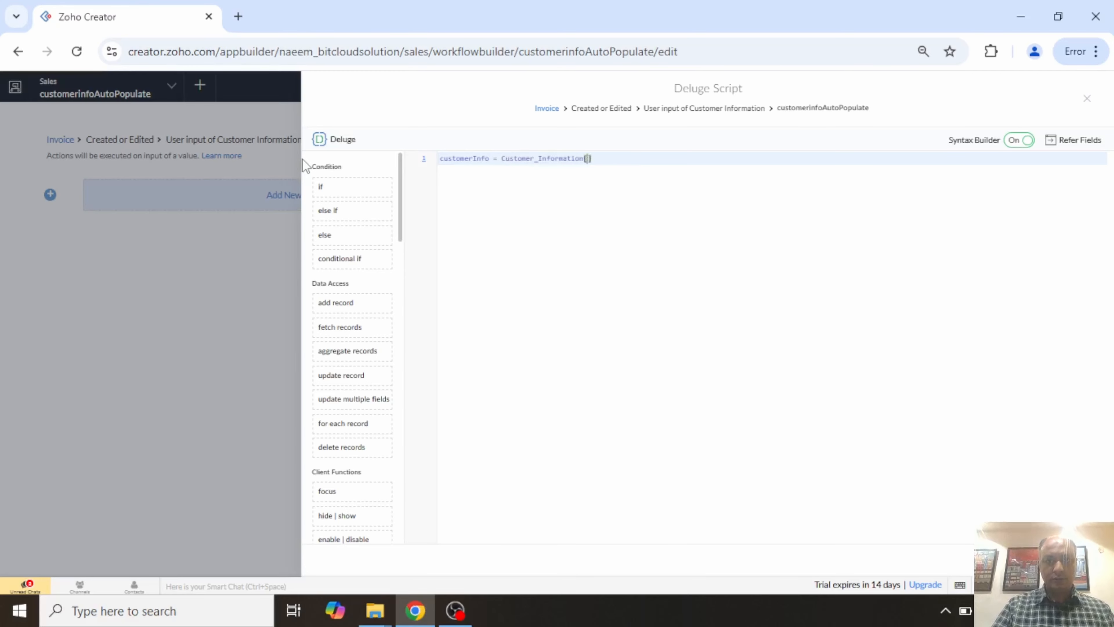
type("I")
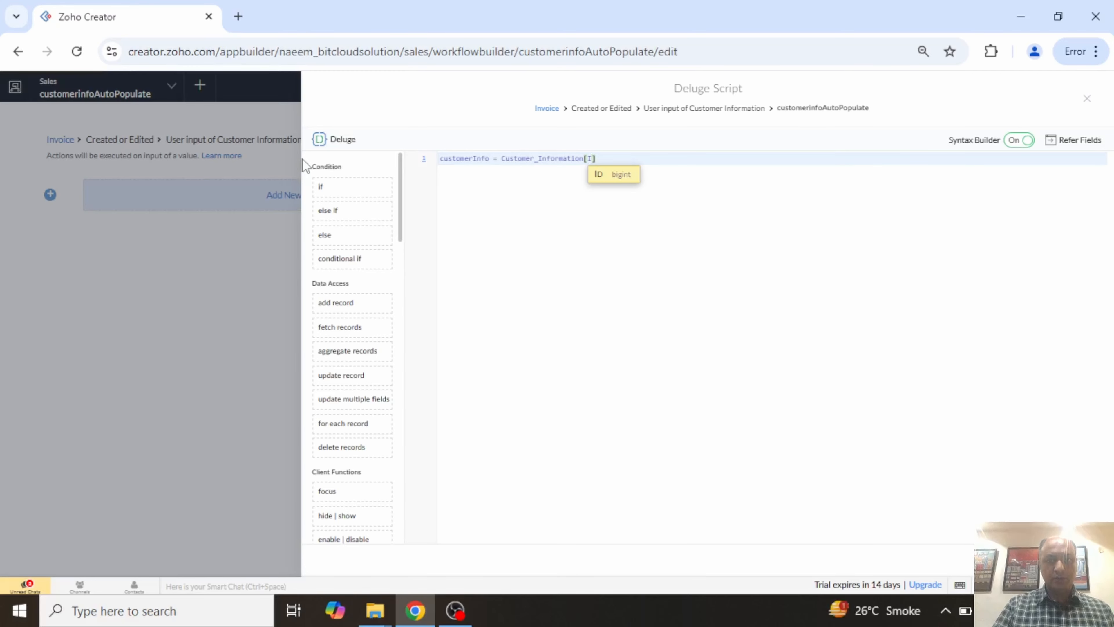
type("D == ")
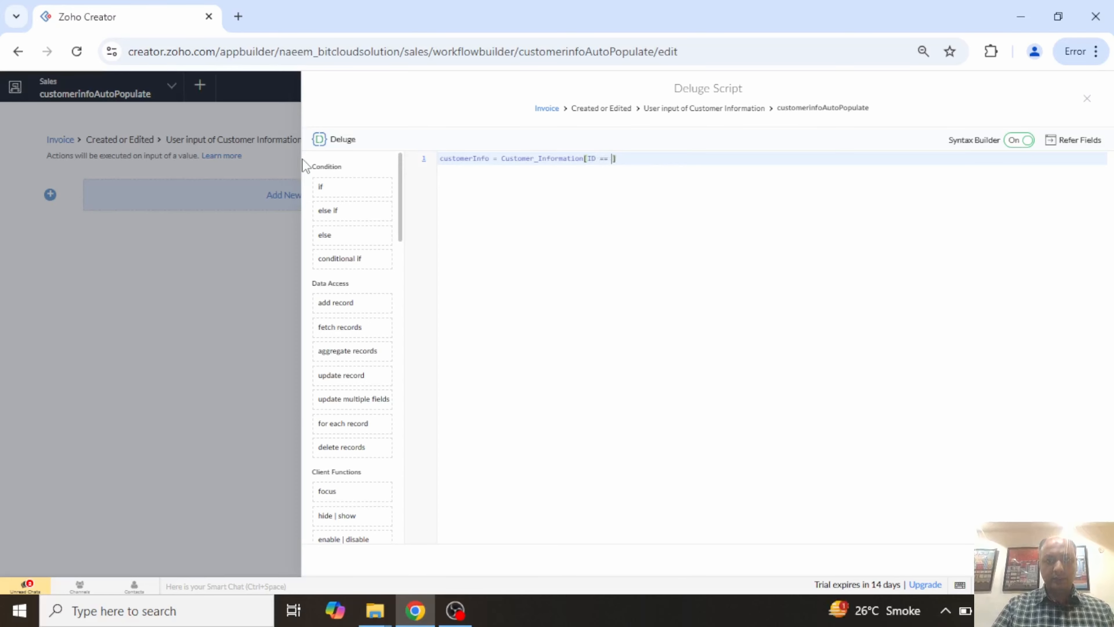
type("in")
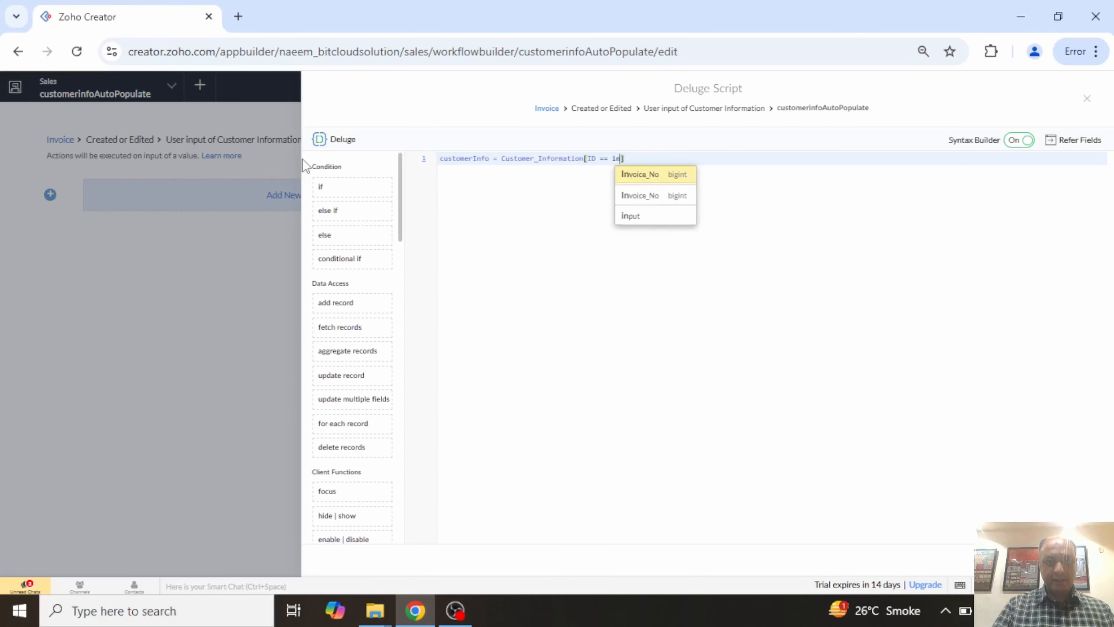
key("Down")
key("Down")
key("Return")
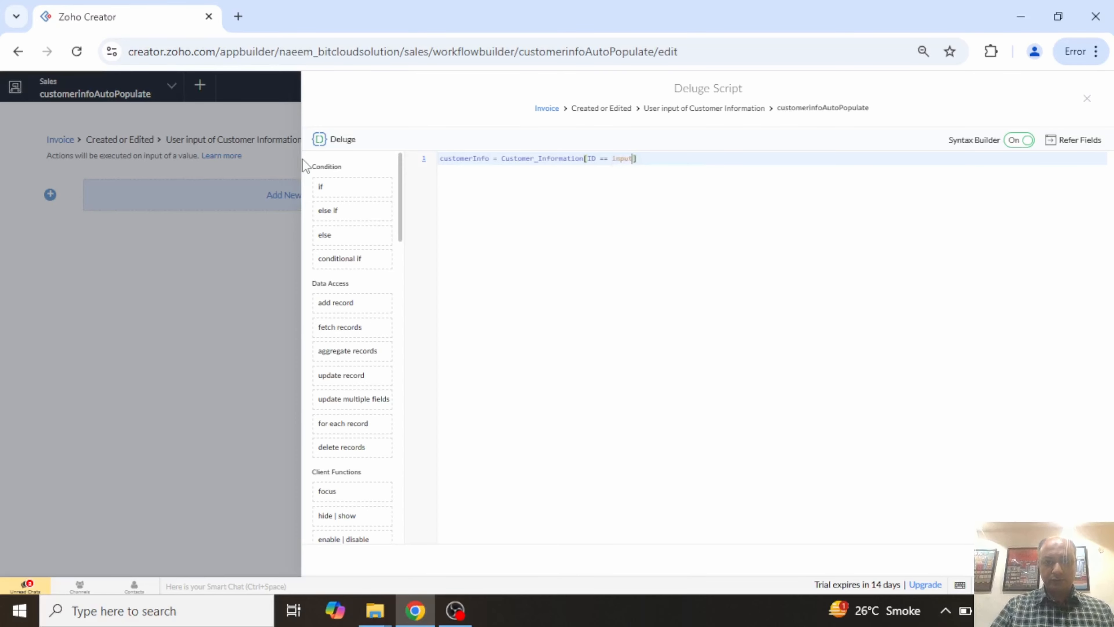
type(".cus")
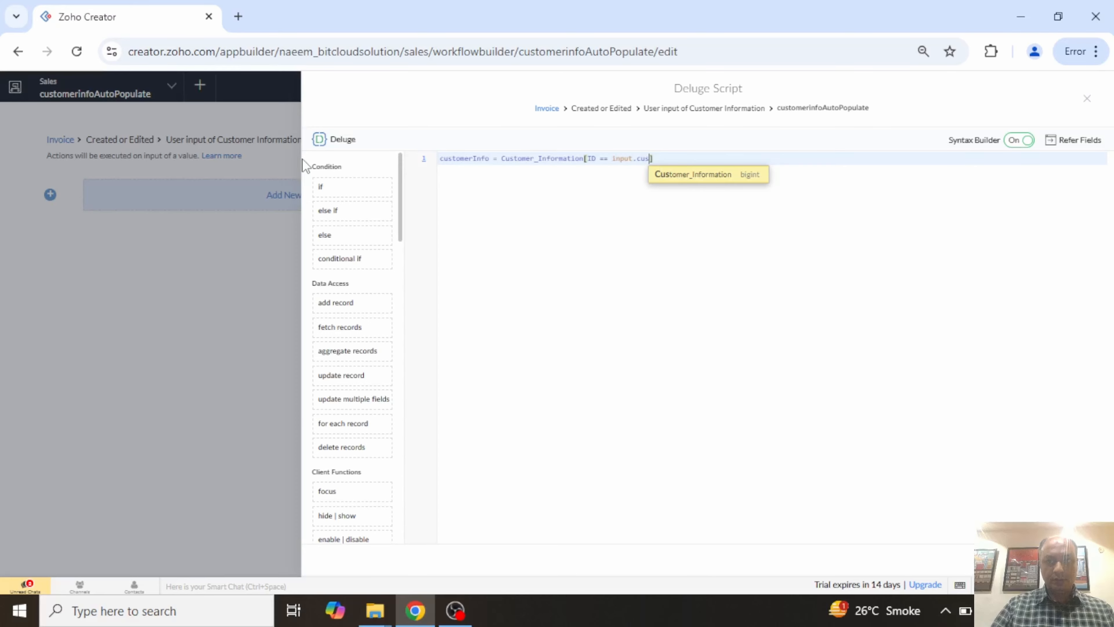
key("Return")
type(".")
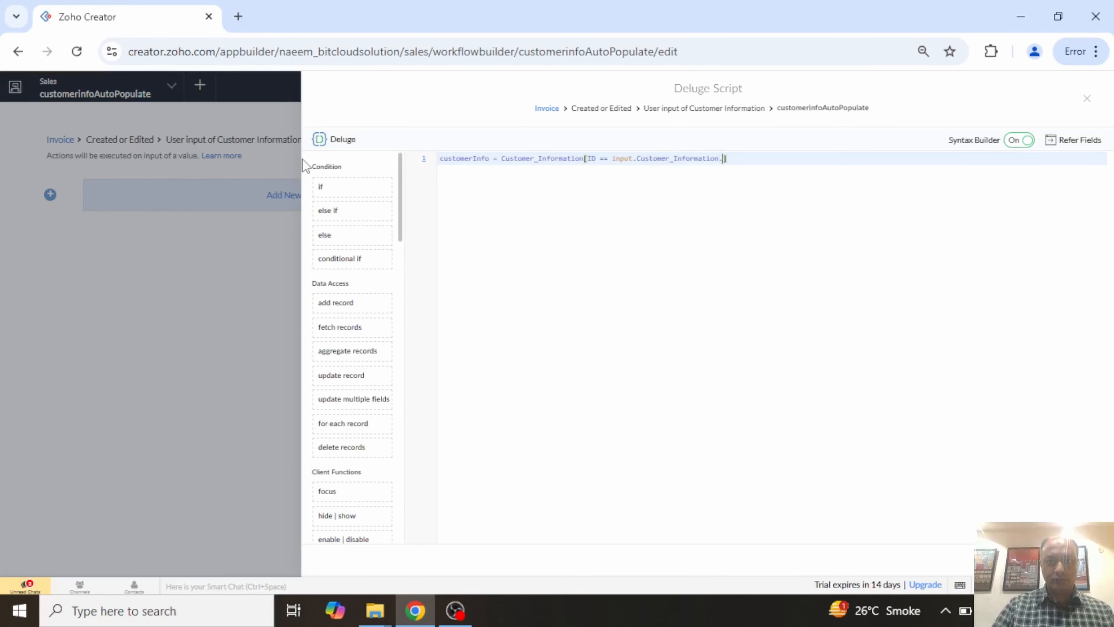
type("ID")
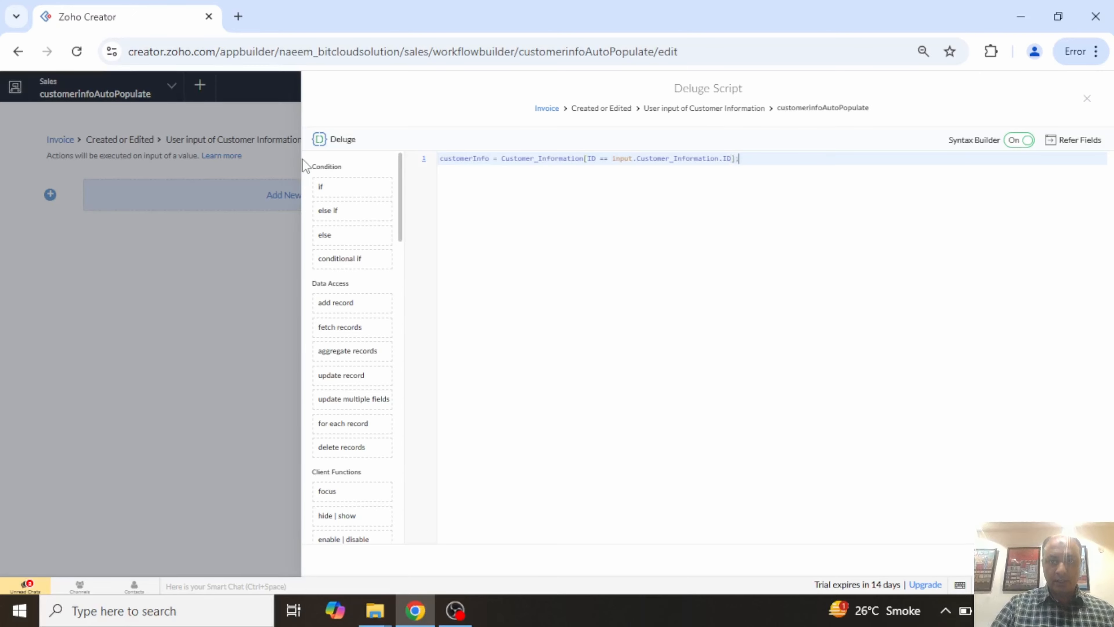
Add a second script line, input.Email = customerInfo.Email;, to fill the invoice's Email field from the fetched record
key("Return")
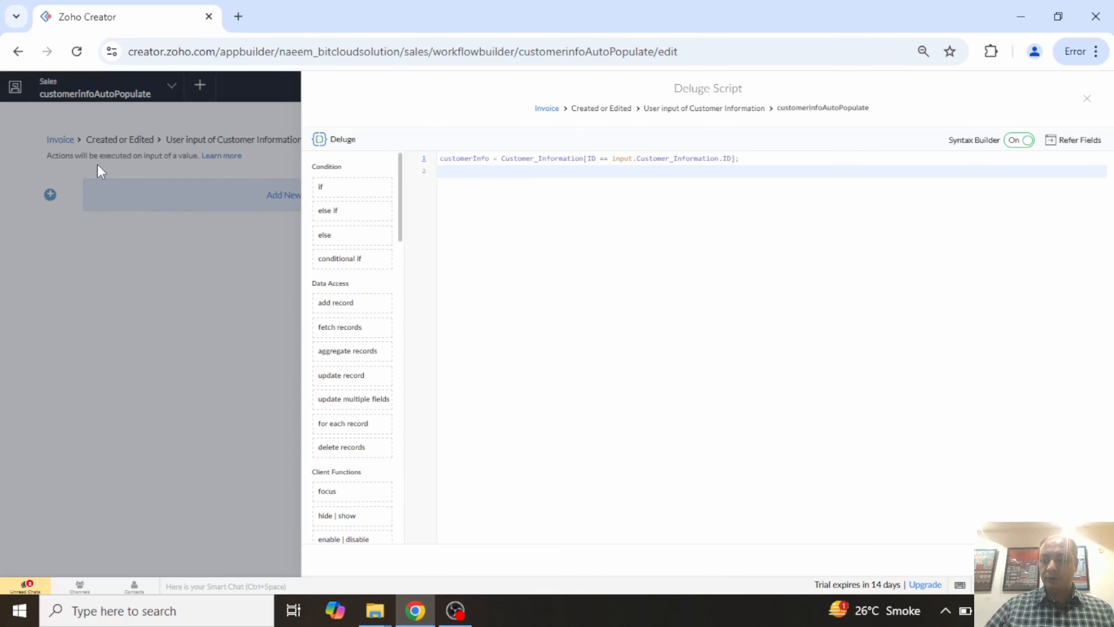
type("in")
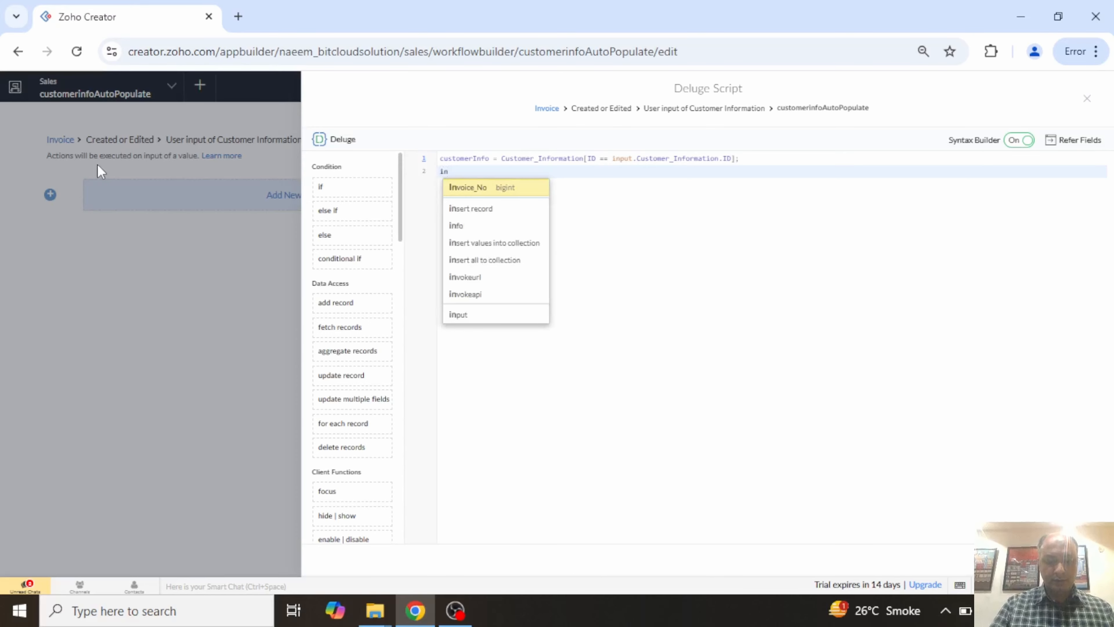
type("put")
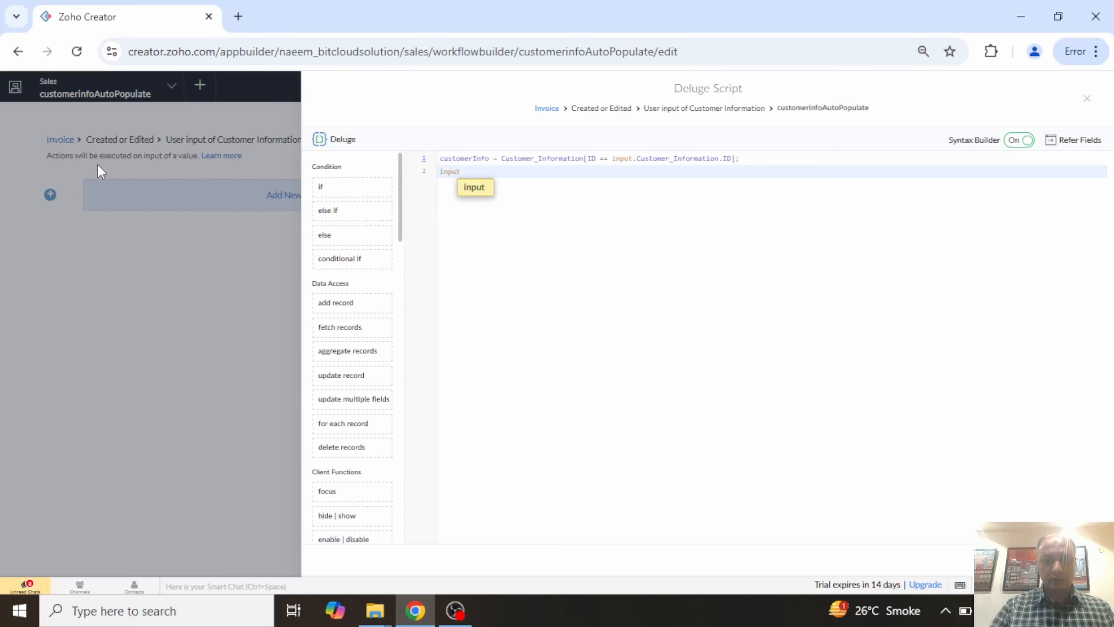
key("BackSpace")
key("BackSpace")
key("BackSpace")
key("BackSpace")
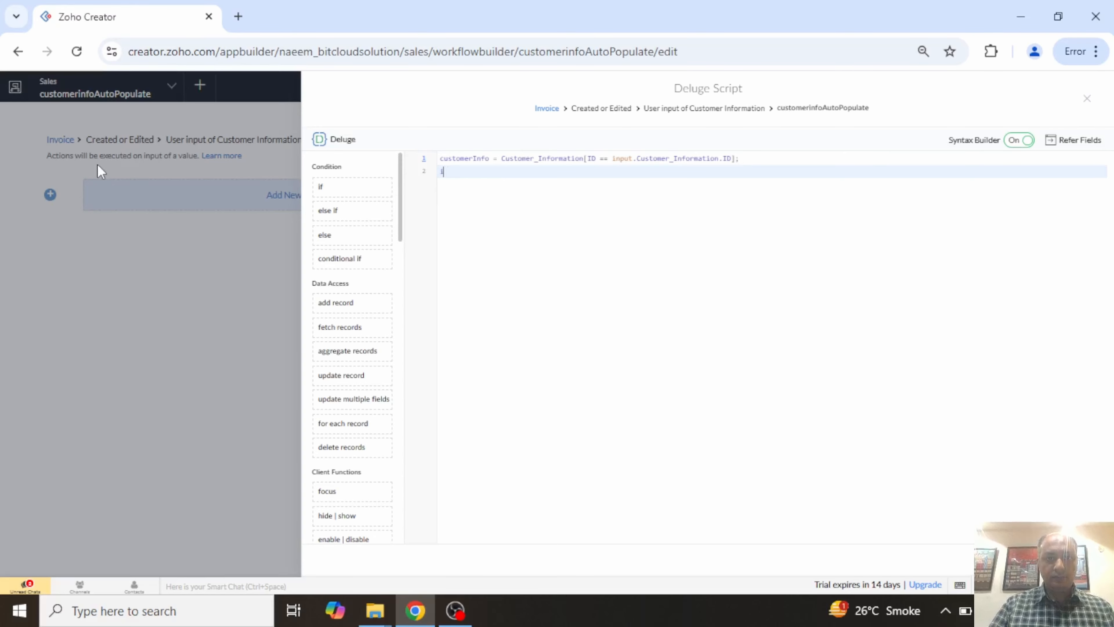
type("input")
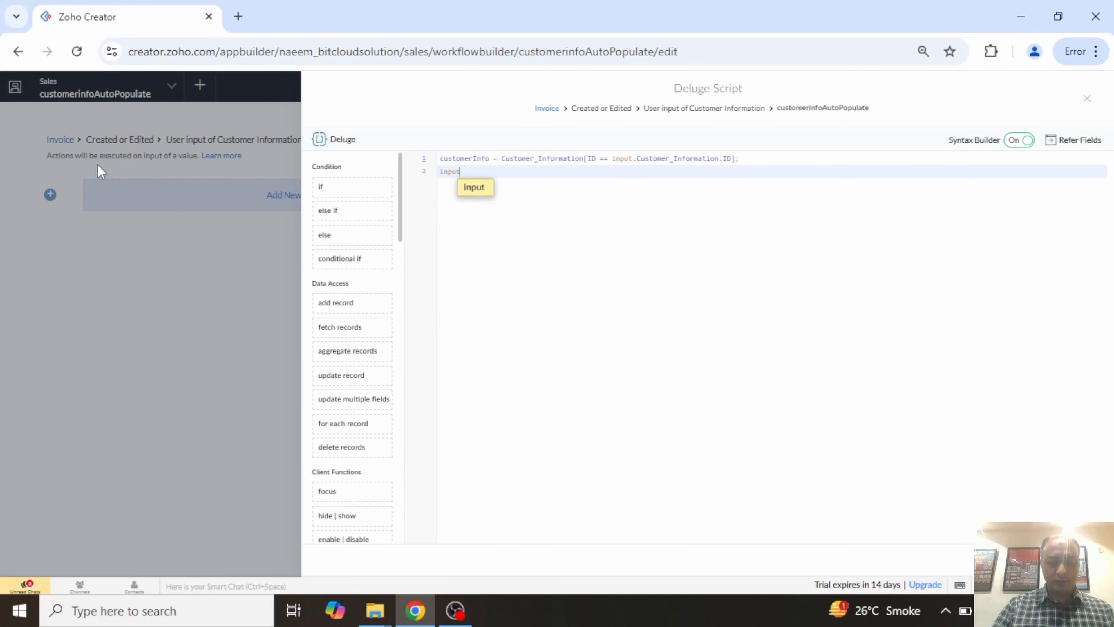
type(".emai")
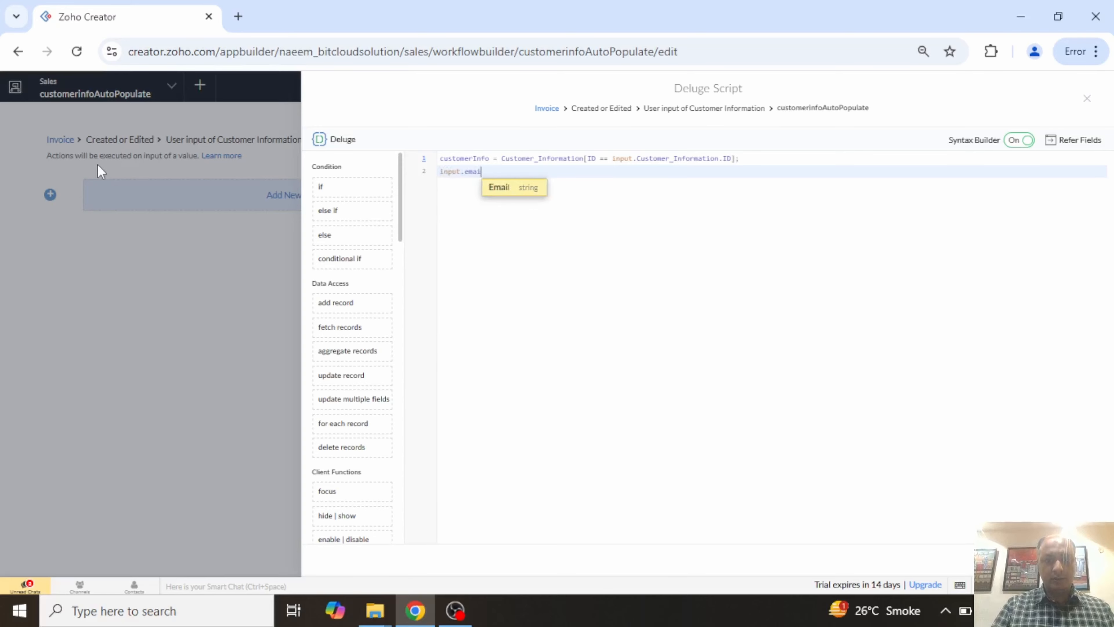
key("Return")
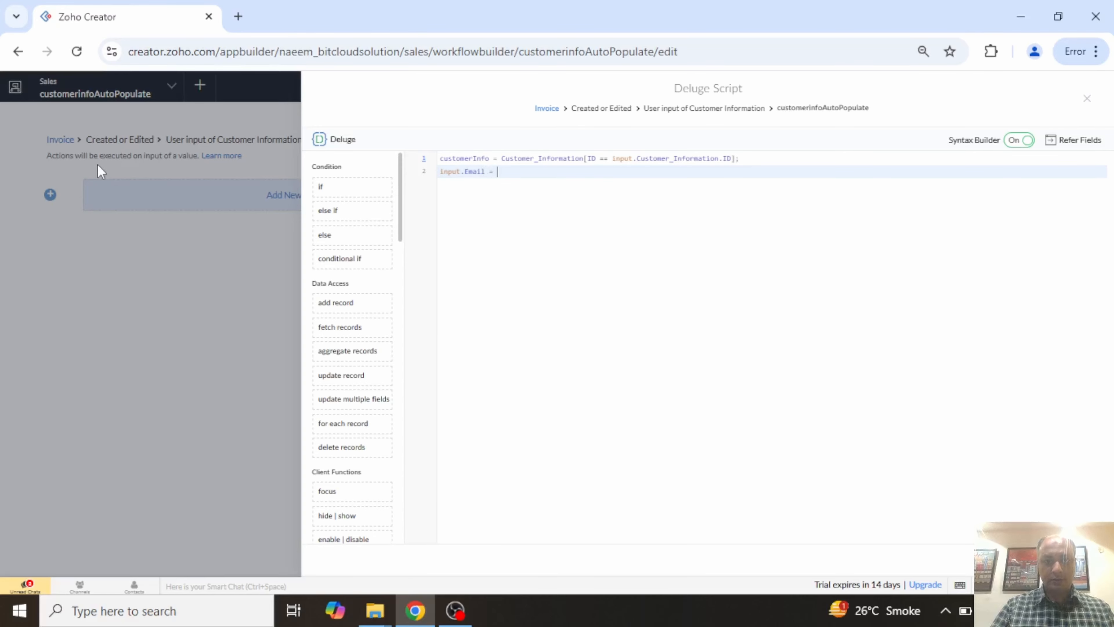
type("= cu")
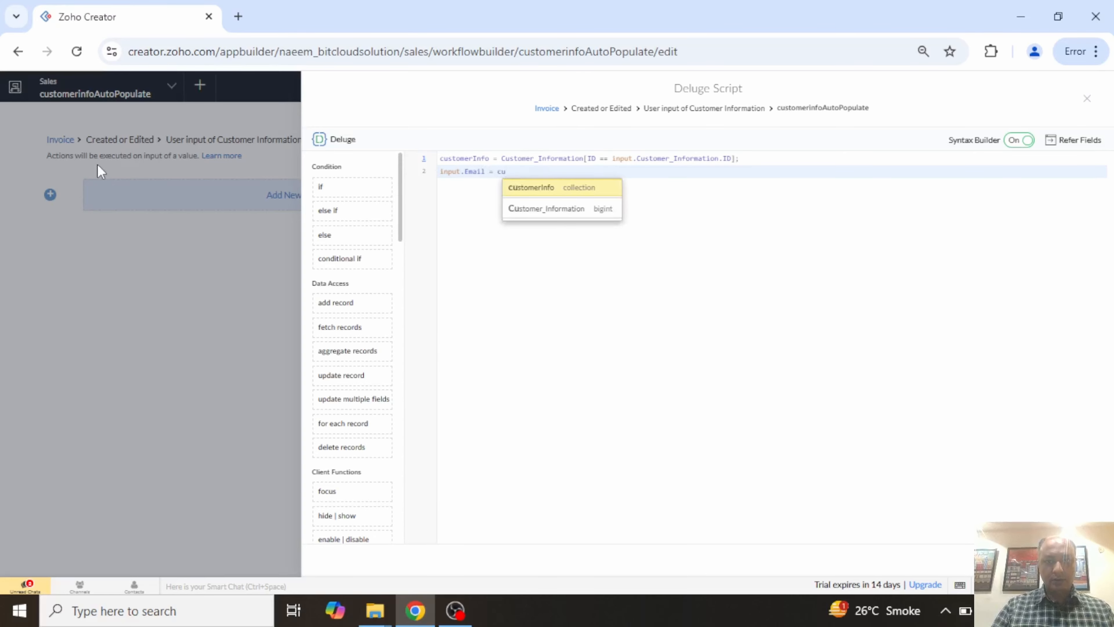
key("Return")
type(".e")
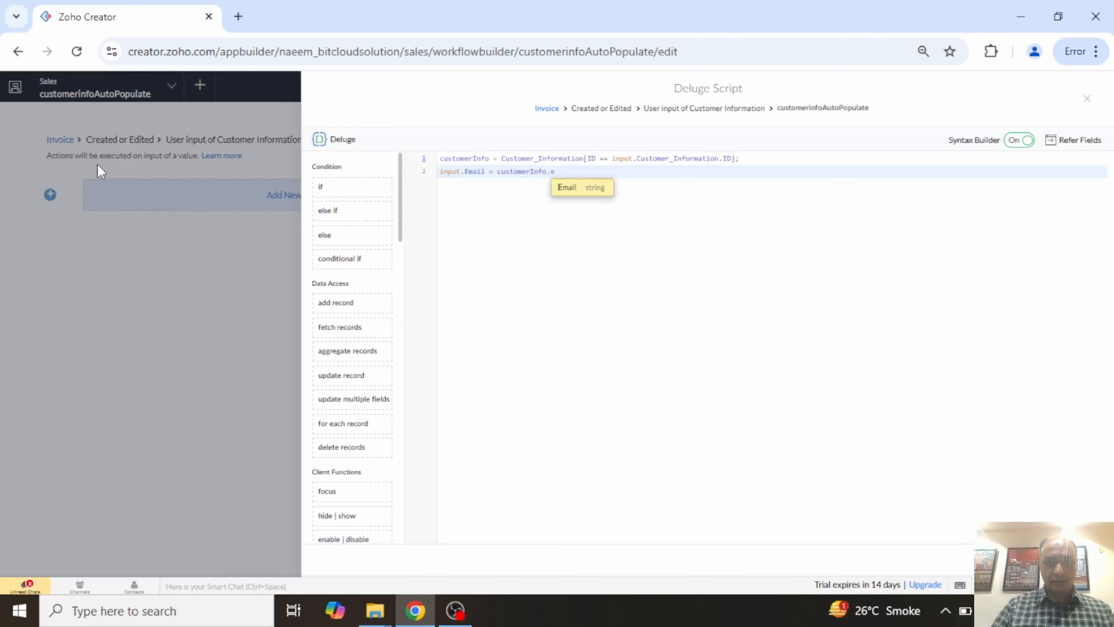
key("Return")
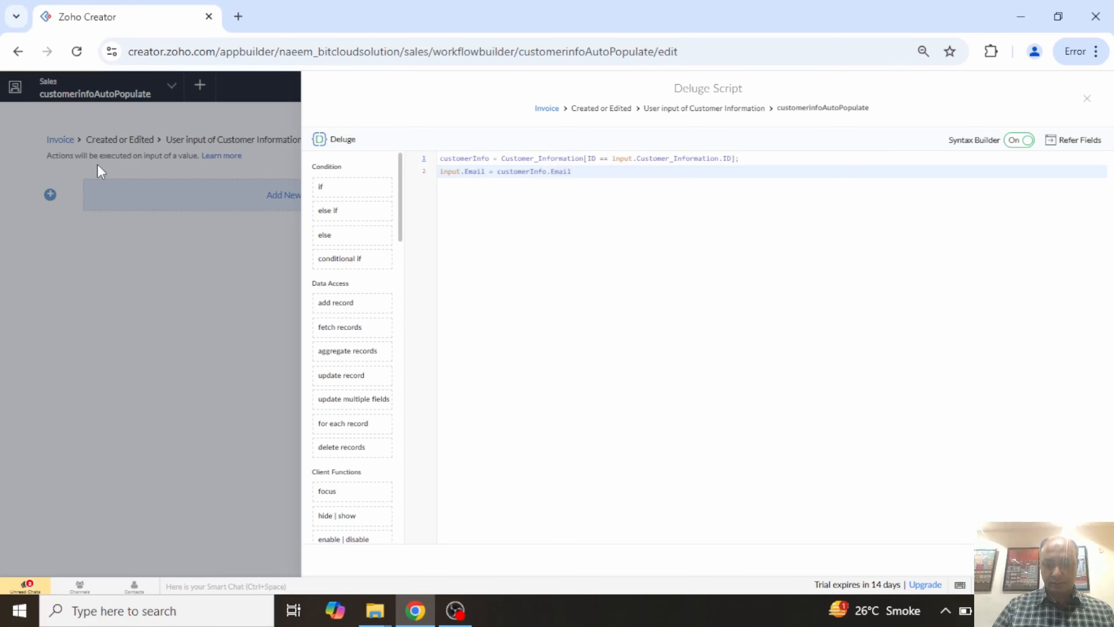
type(";")
Add a third script line, input.Address = customerInfo.Address;, to fill the invoice's Address field from the fetched record
key("Return")
type("i")
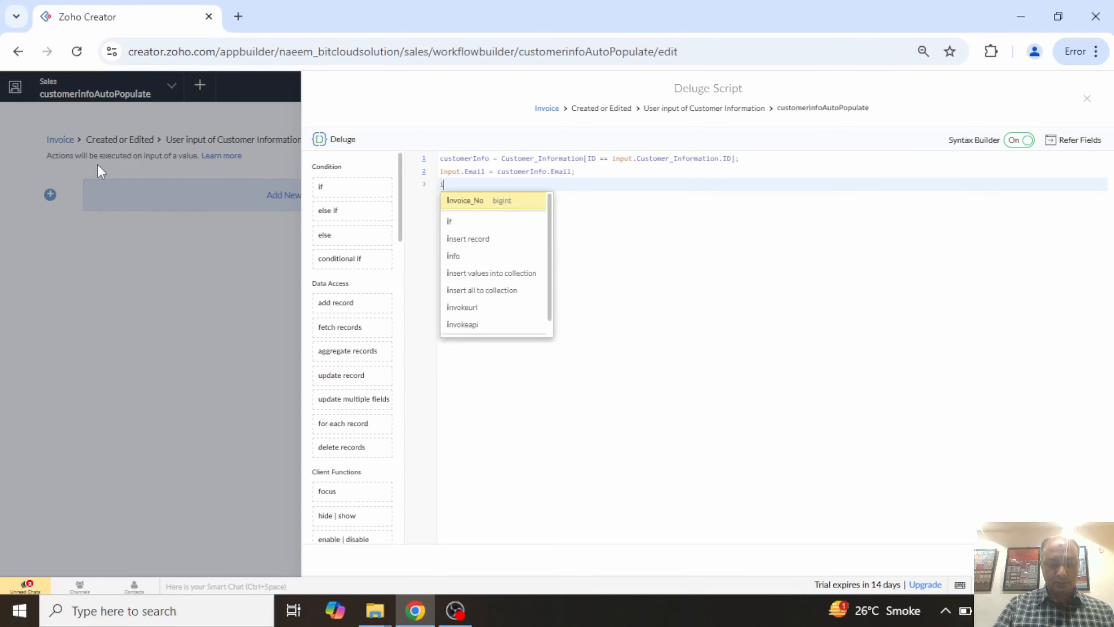
type("nput")
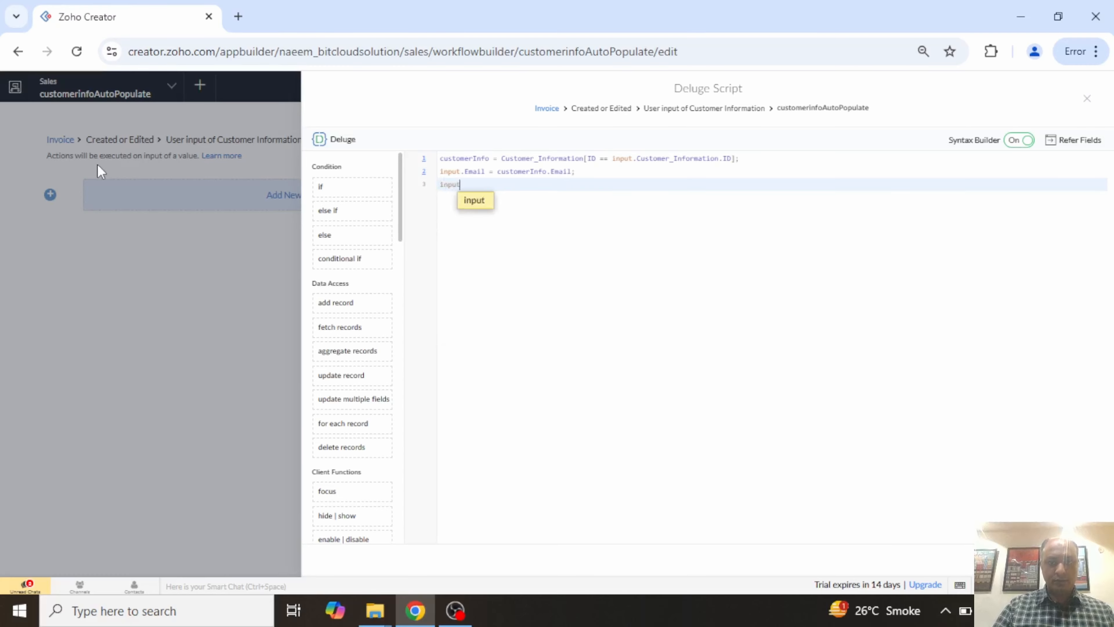
key("Escape")
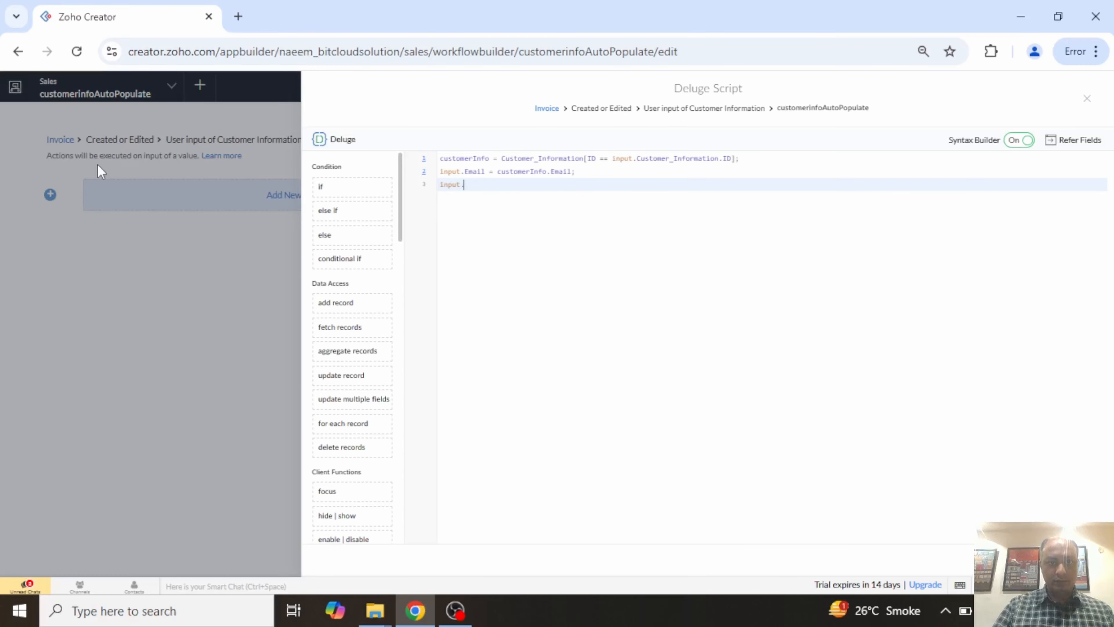
type(".Address")
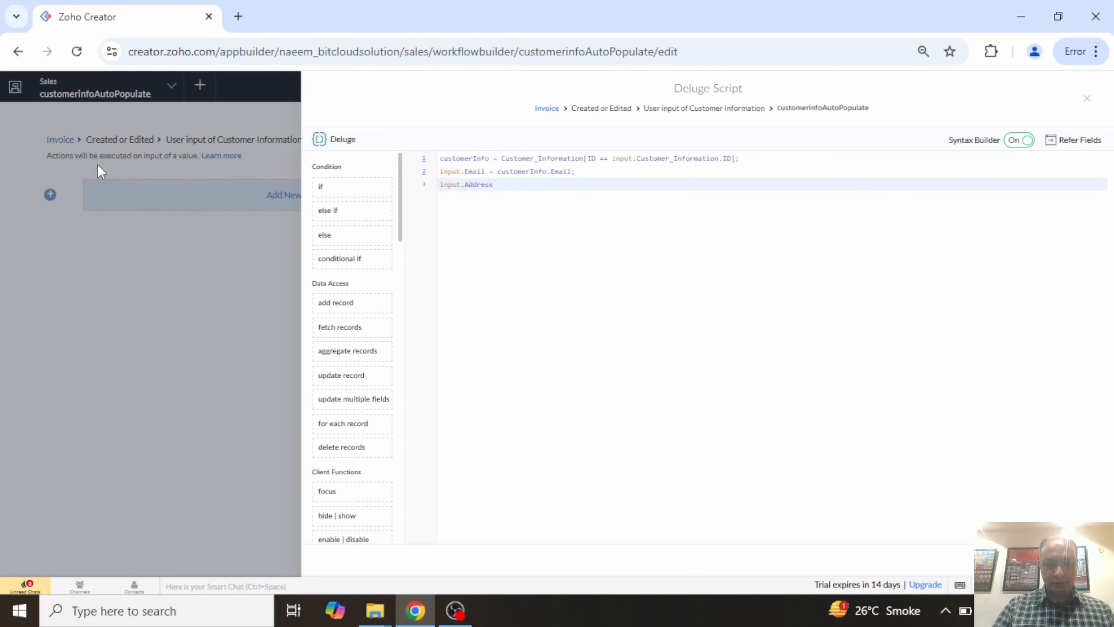
type(" = cu")
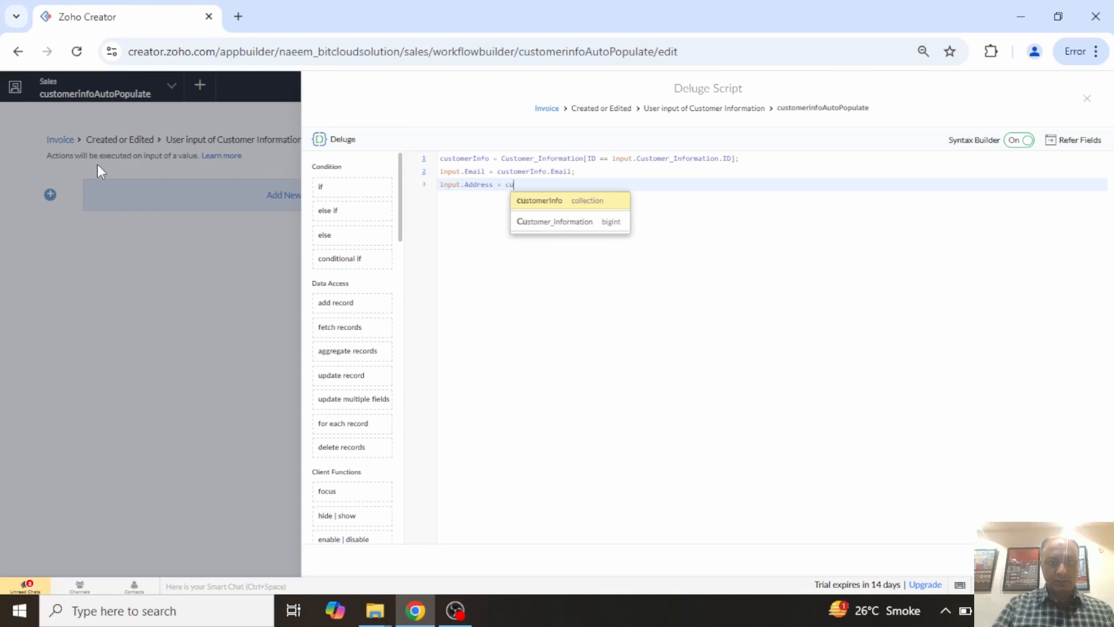
key("Return")
type(".")
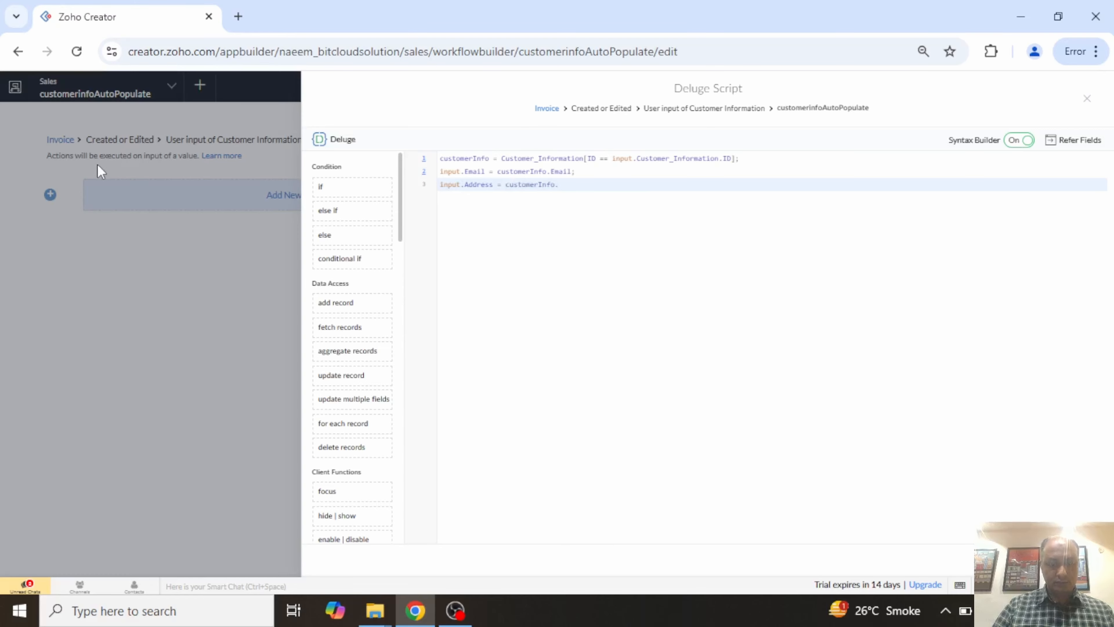
type("ad")
key("Return")
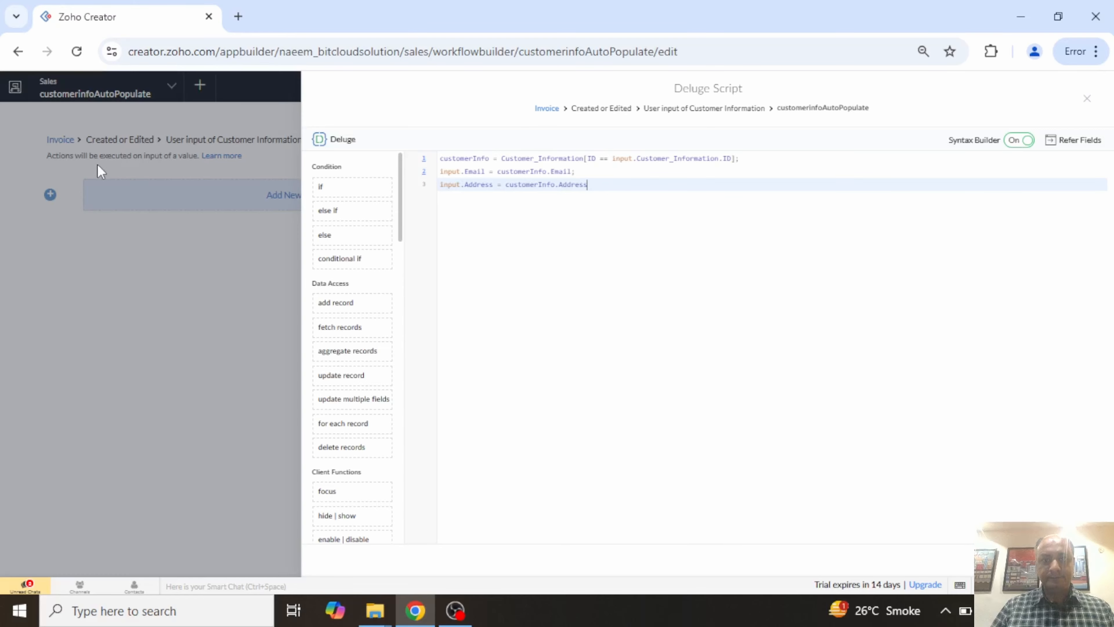
type(";")
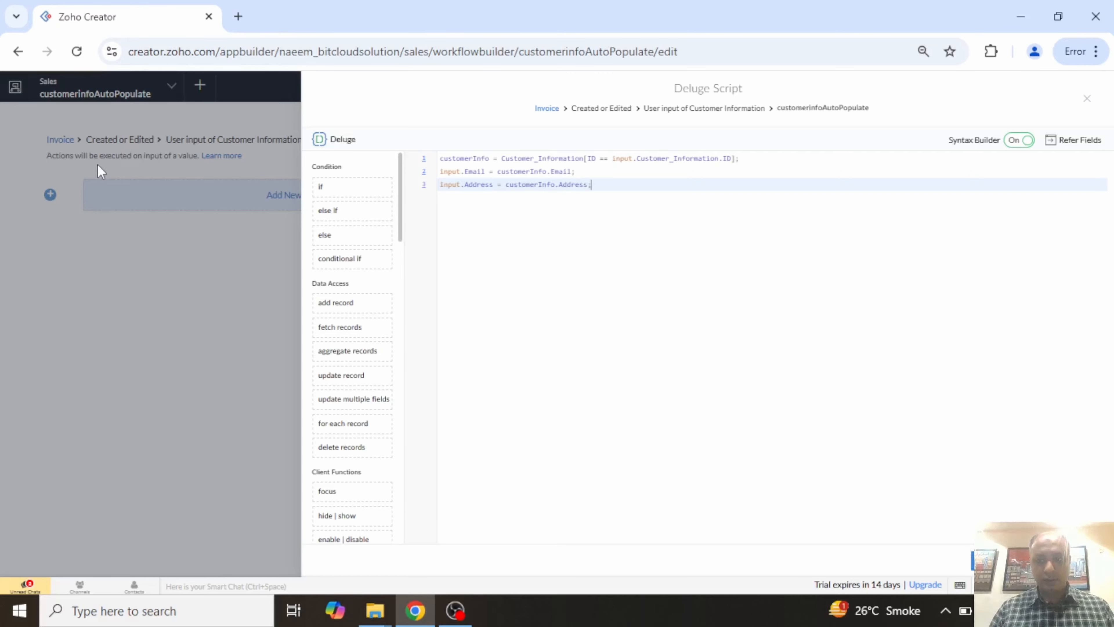
Save the customerinfoAutoPopulate script, then close its editor and return to the list of form workflows
key("ctrl+space")
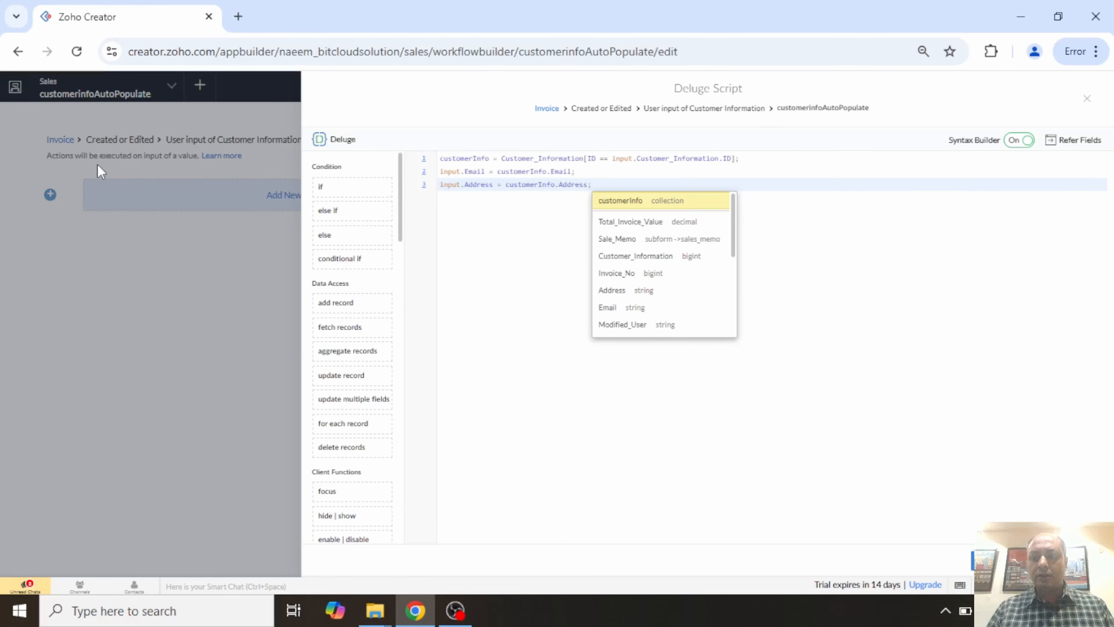
key("ctrl+s")
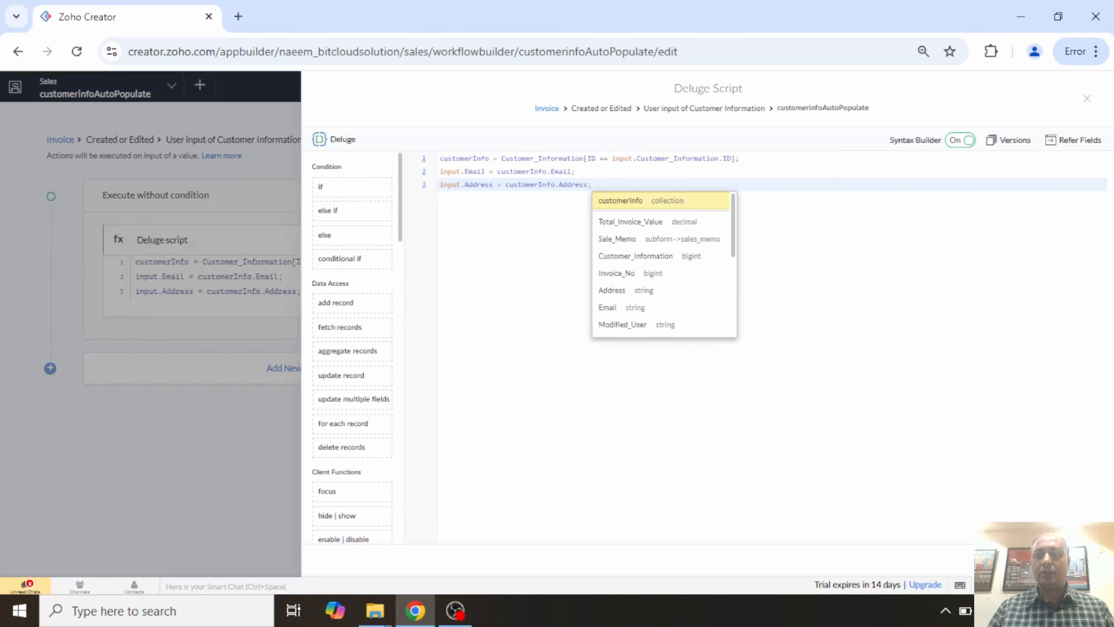
left_click(1087, 99)
left_click(1088, 99)
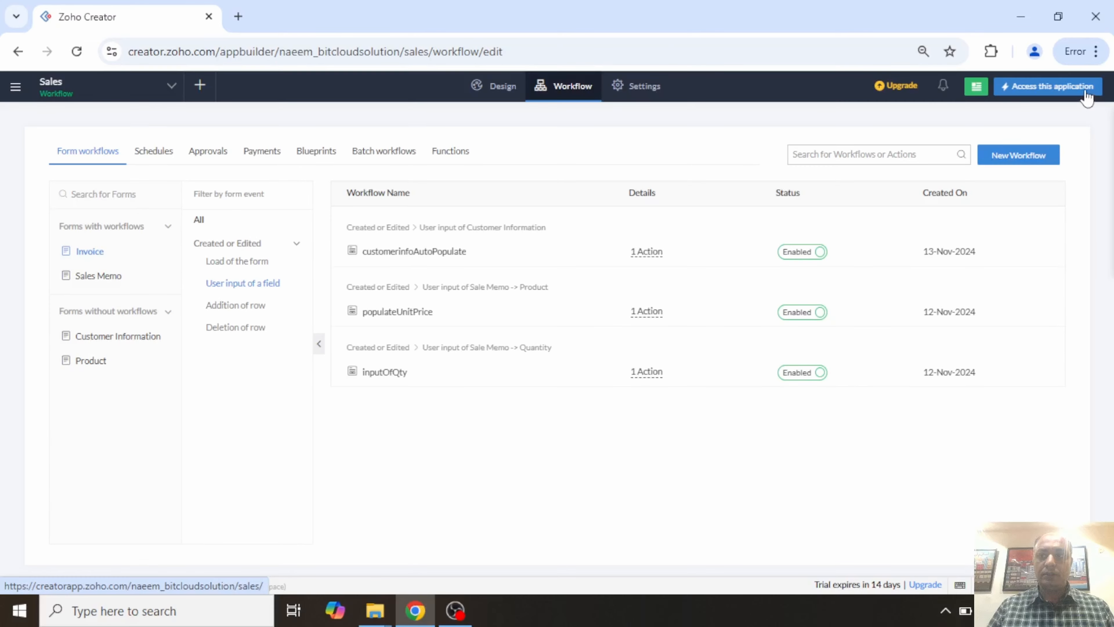
Open the live Sales application and select the existing customer in a new Invoice to test the Email and Address auto-population
left_click(1082, 88)
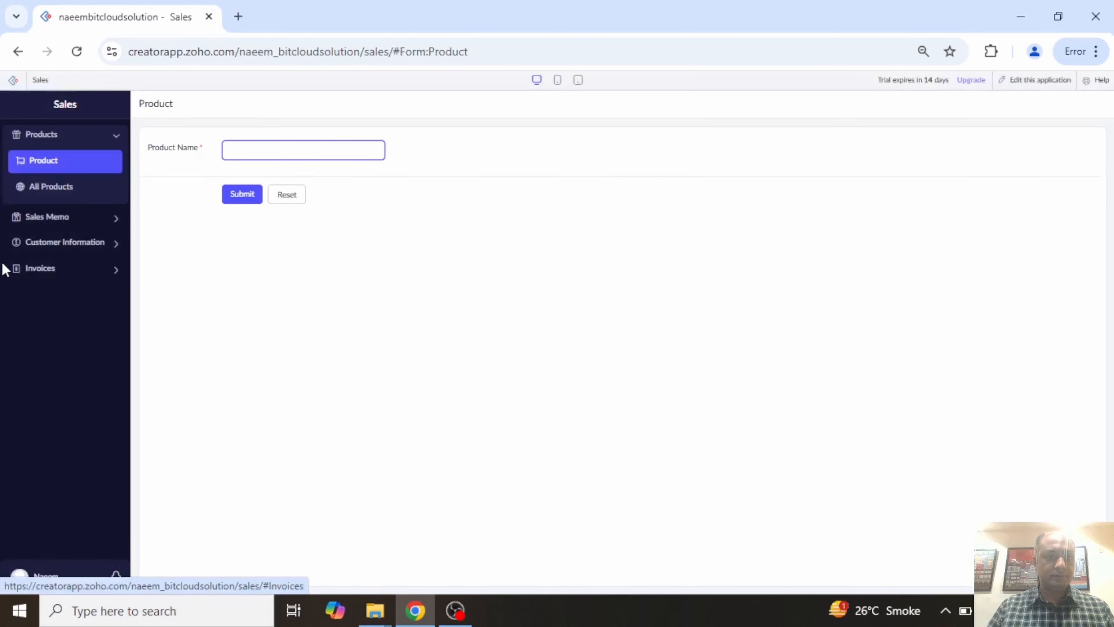
left_click(30, 269)
left_click(75, 237)
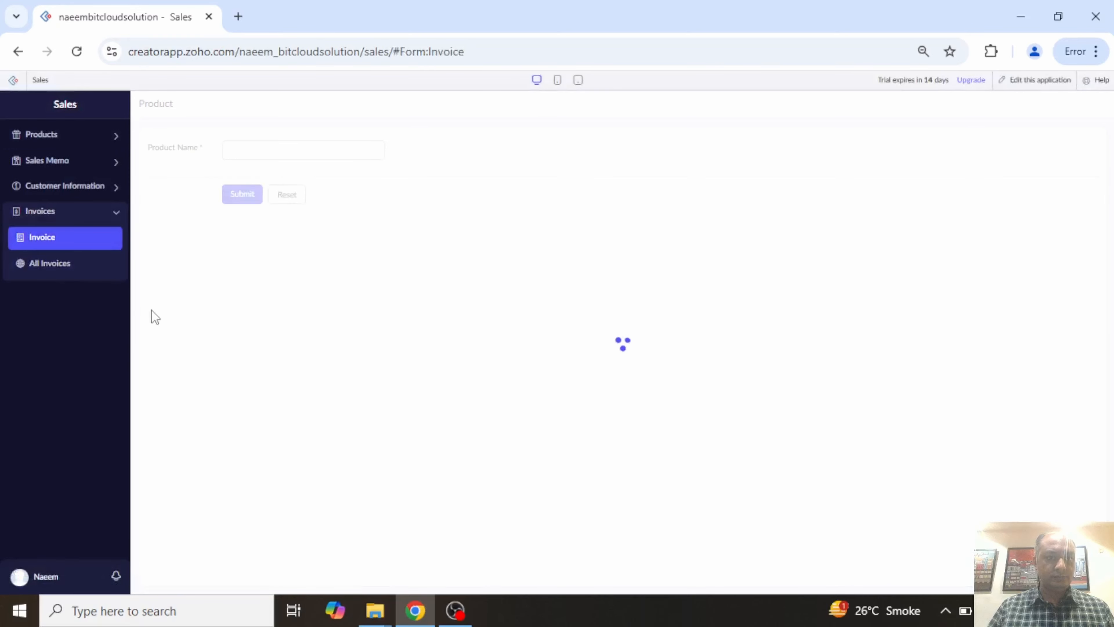
left_click(311, 159)
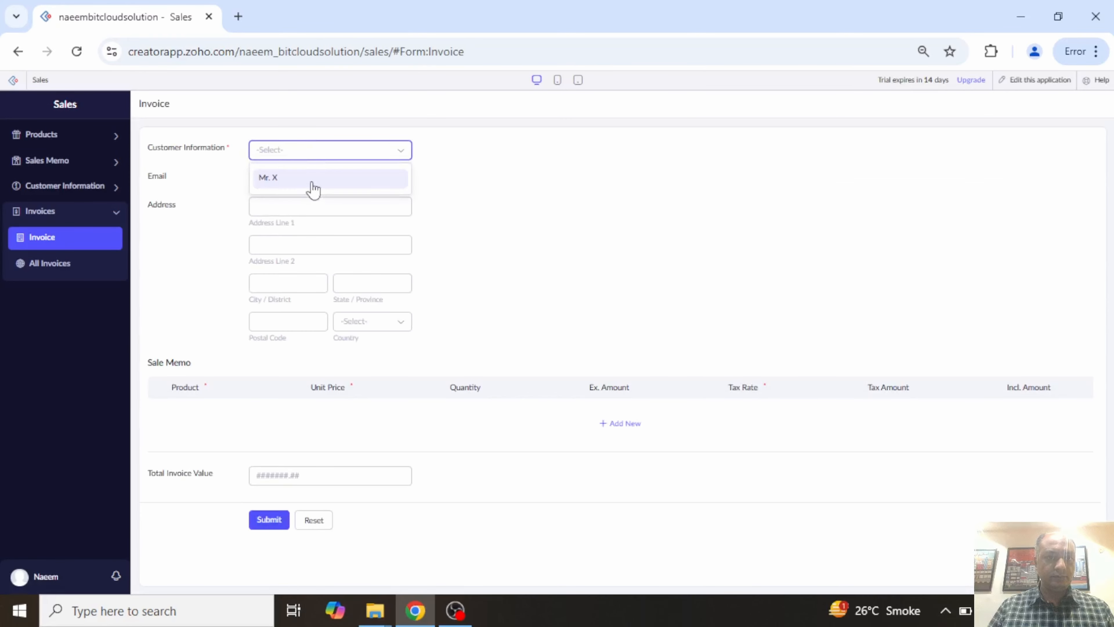
left_click(313, 190)
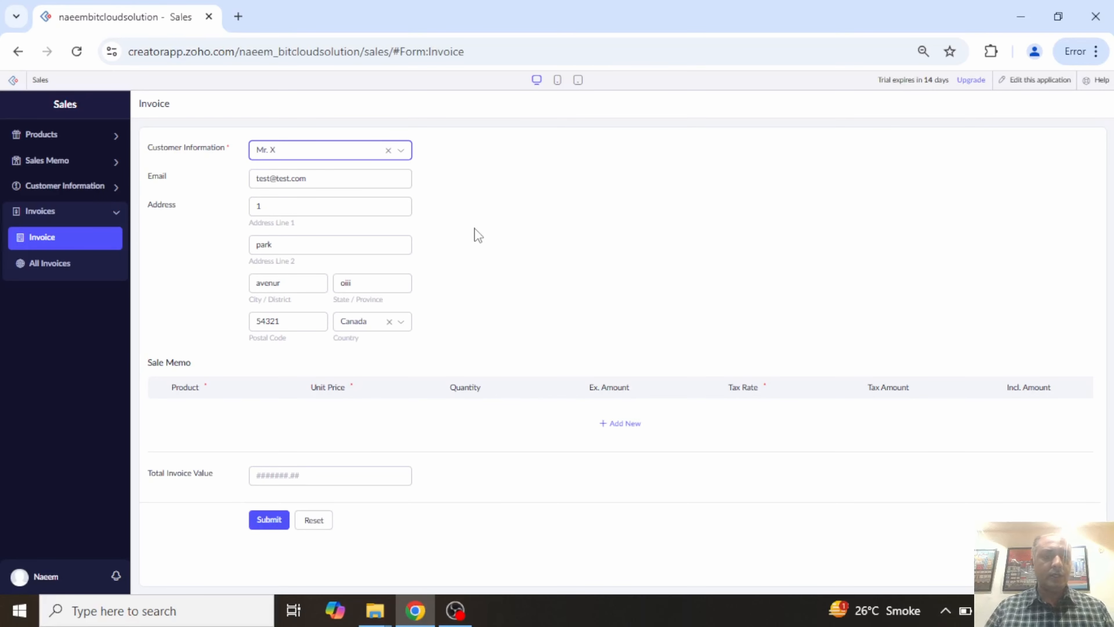
left_click(338, 155)
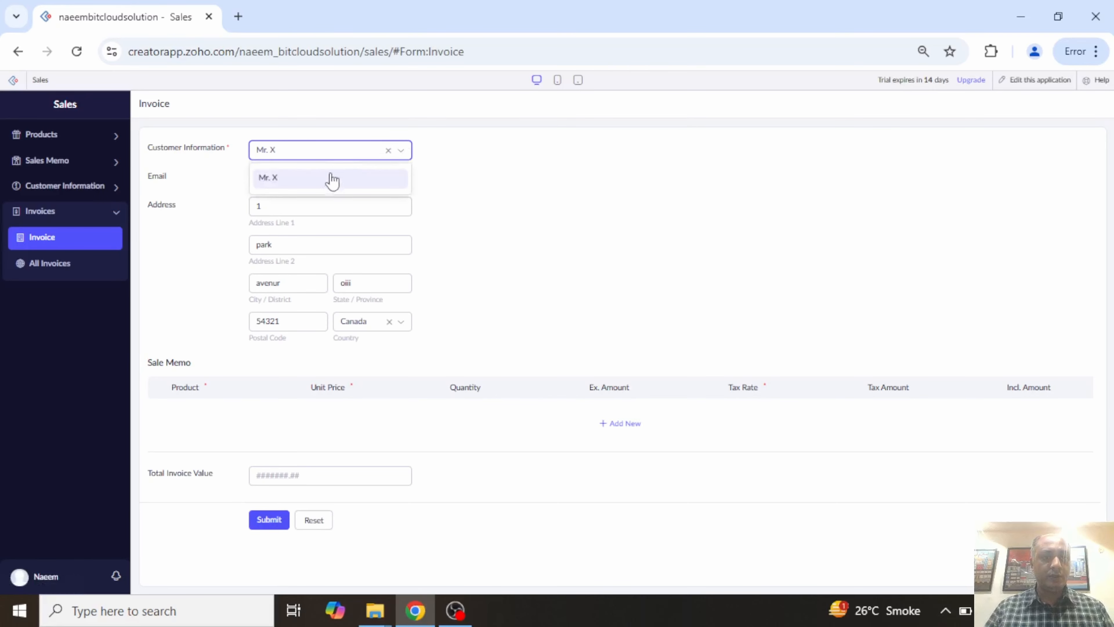
left_click(333, 179)
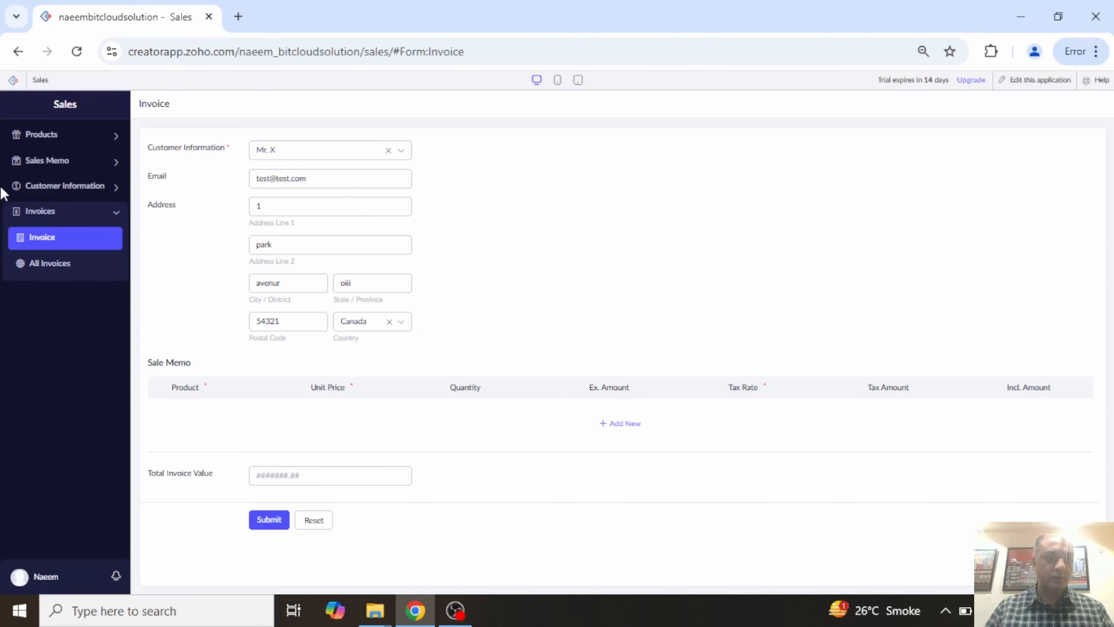
Start a new Customer Information record and enter the second customer's name and e-mail address
left_click(91, 194)
left_click(55, 214)
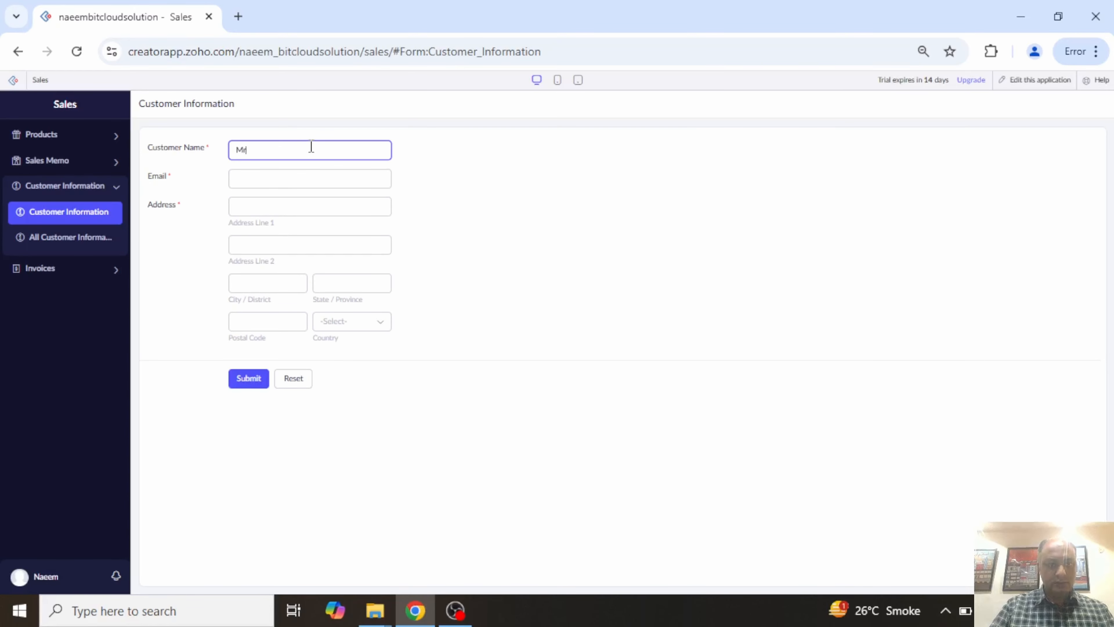
type("Mr. y")
key("Tab")
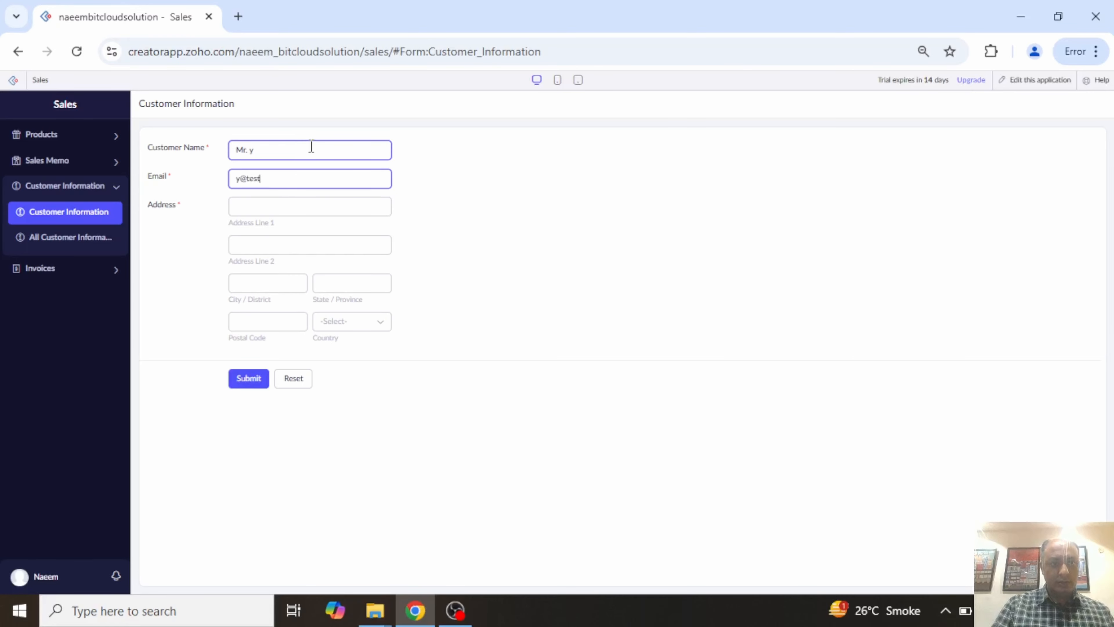
type("y@test.com")
key("Tab")
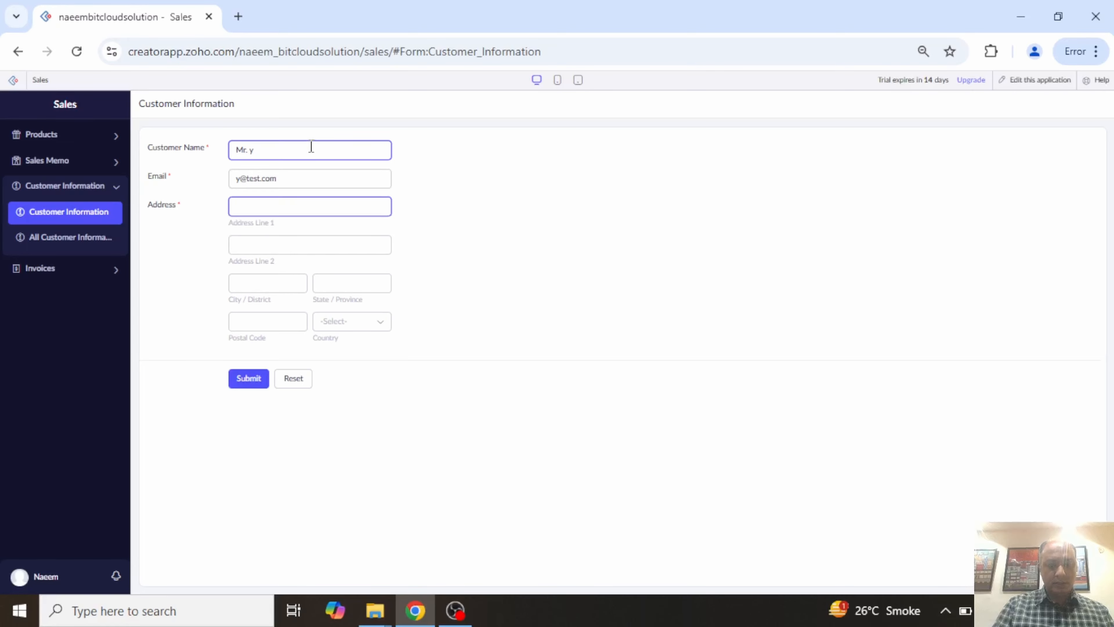
Fill in the first and second address lines of the new customer's record
type("!")
key("Tab")
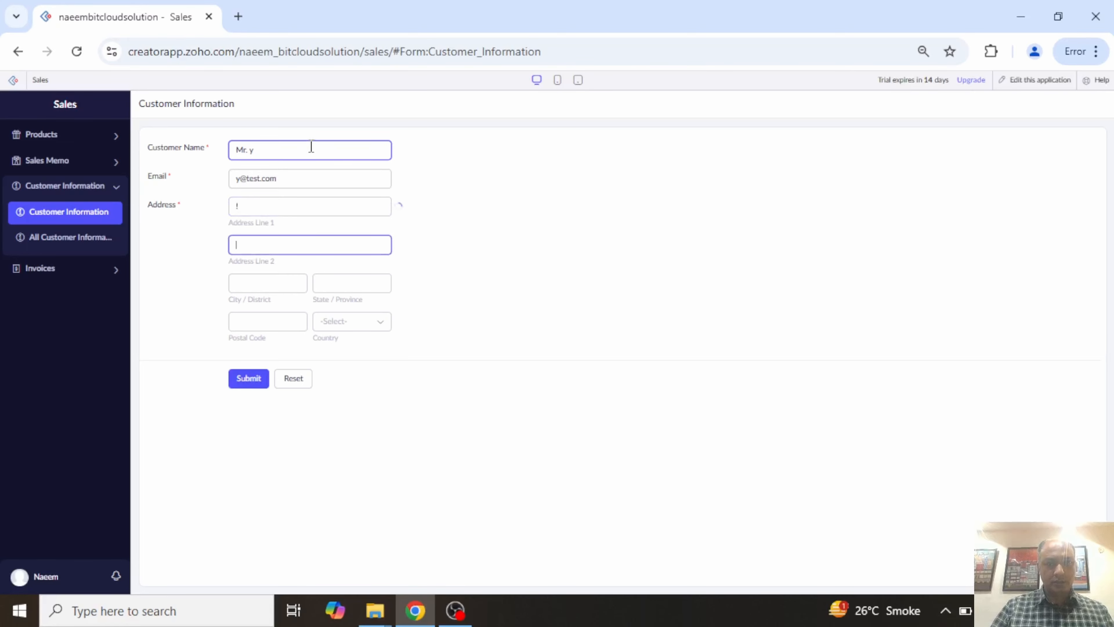
key("shift+Tab")
type("1")
key("Tab")
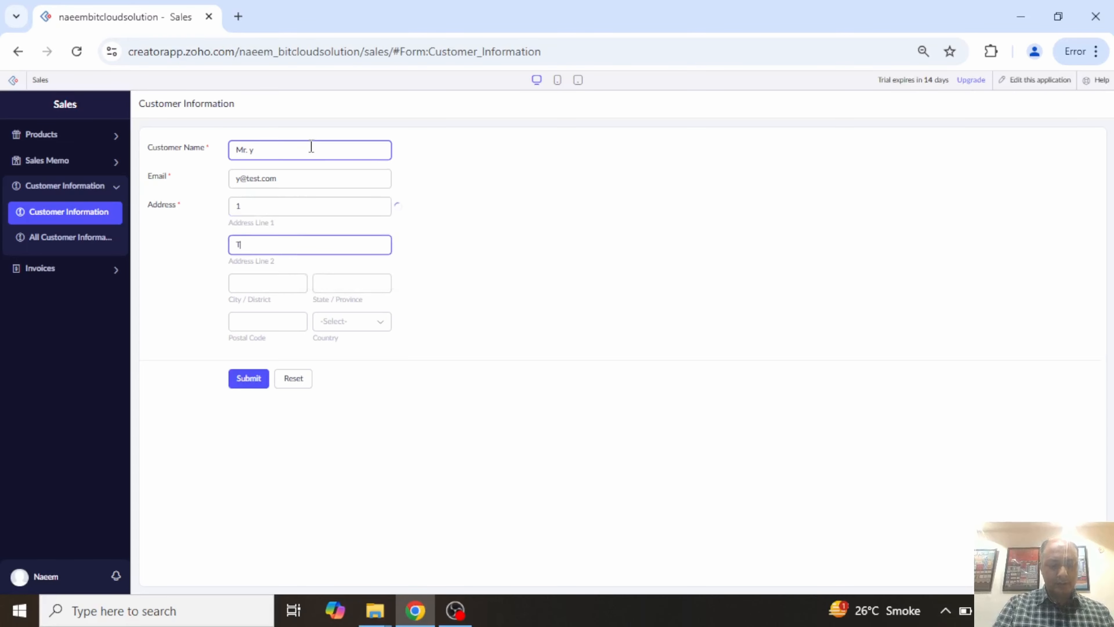
key("Tab")
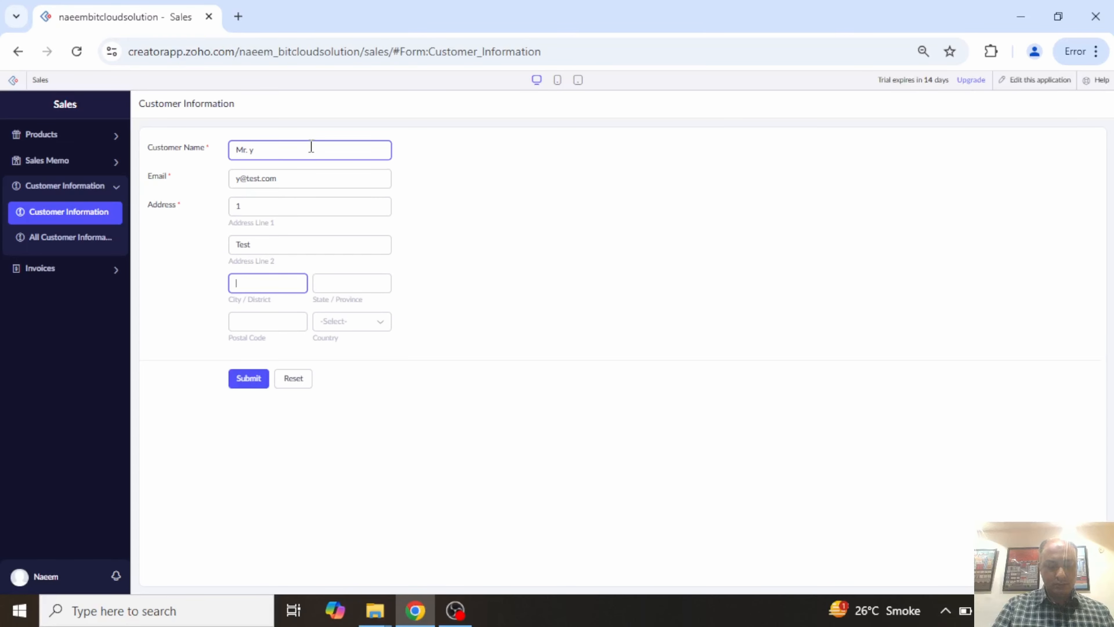
Enter the customer's city, state and postal code, choose Andorra as the country, and submit the record
type("com")
key("Tab")
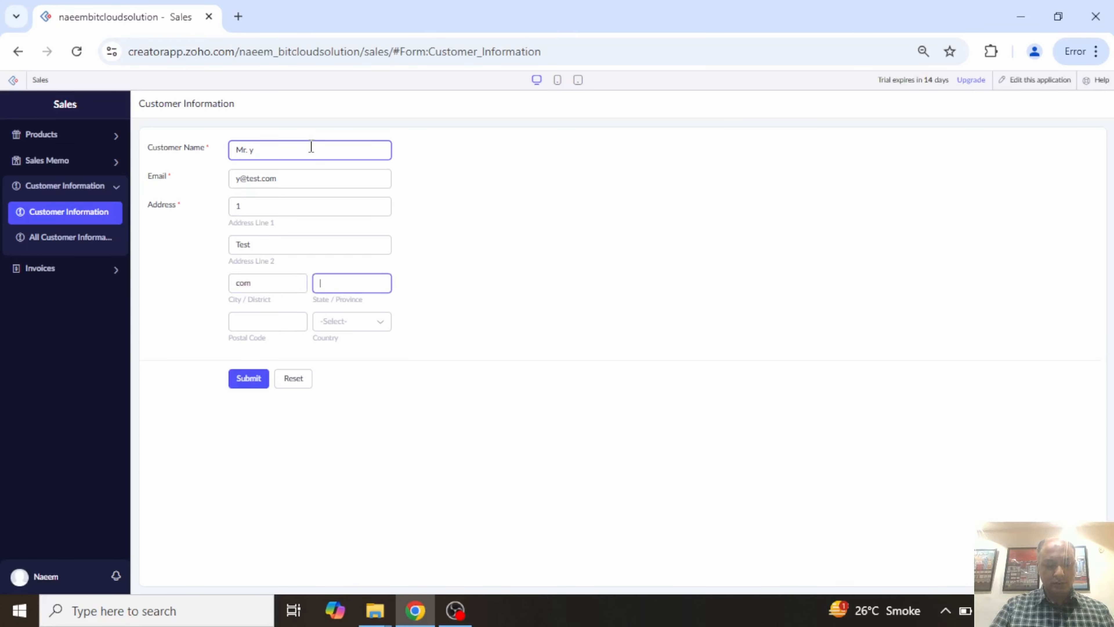
type("te")
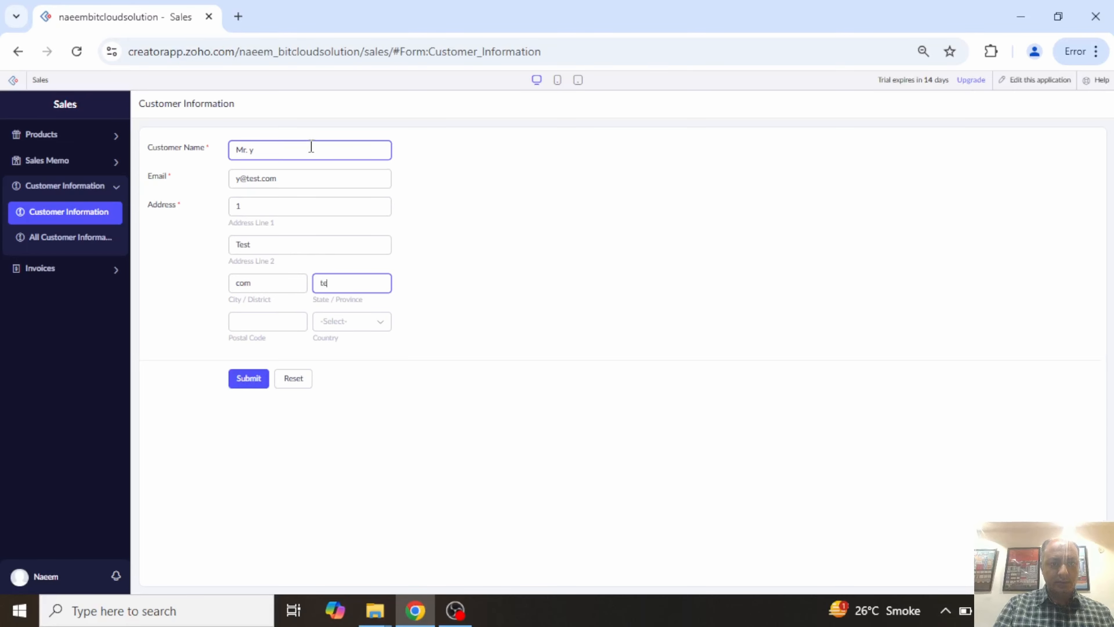
type("e")
key("Tab")
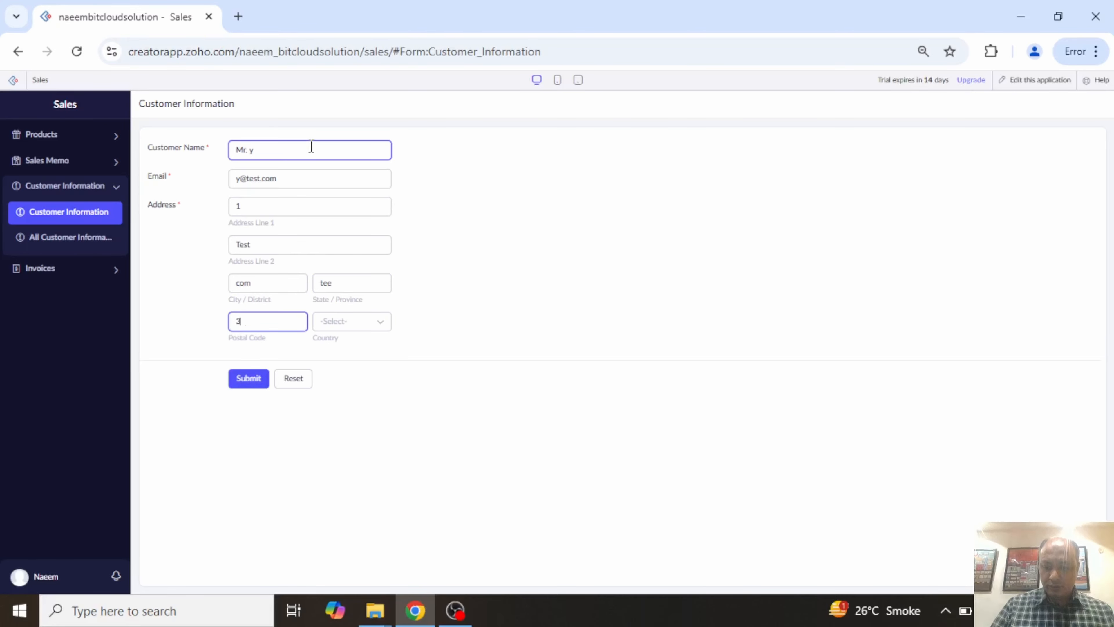
key("Tab")
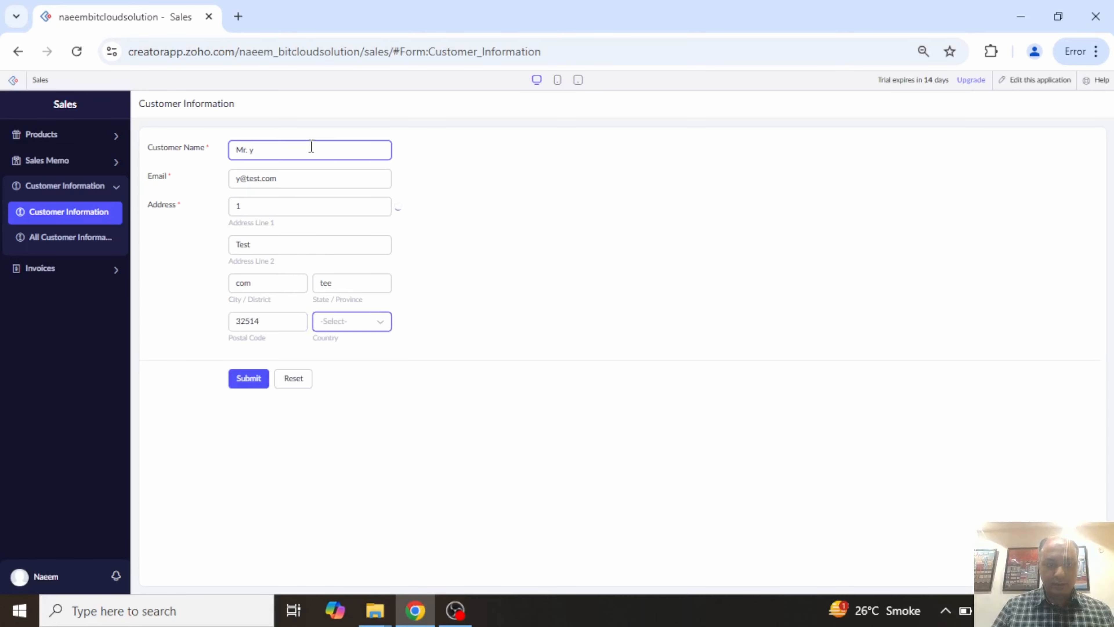
left_click(365, 325)
left_click(363, 453)
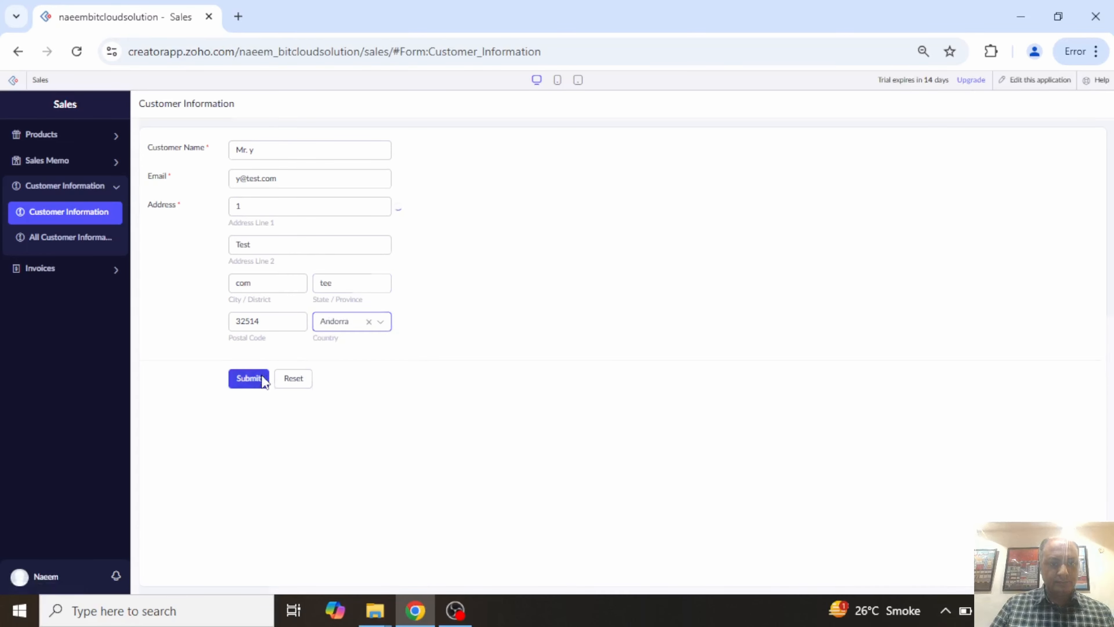
left_click(261, 380)
In a new Invoice, select the newly added customer, then switch to the first customer to test the auto-population for both
left_click(95, 274)
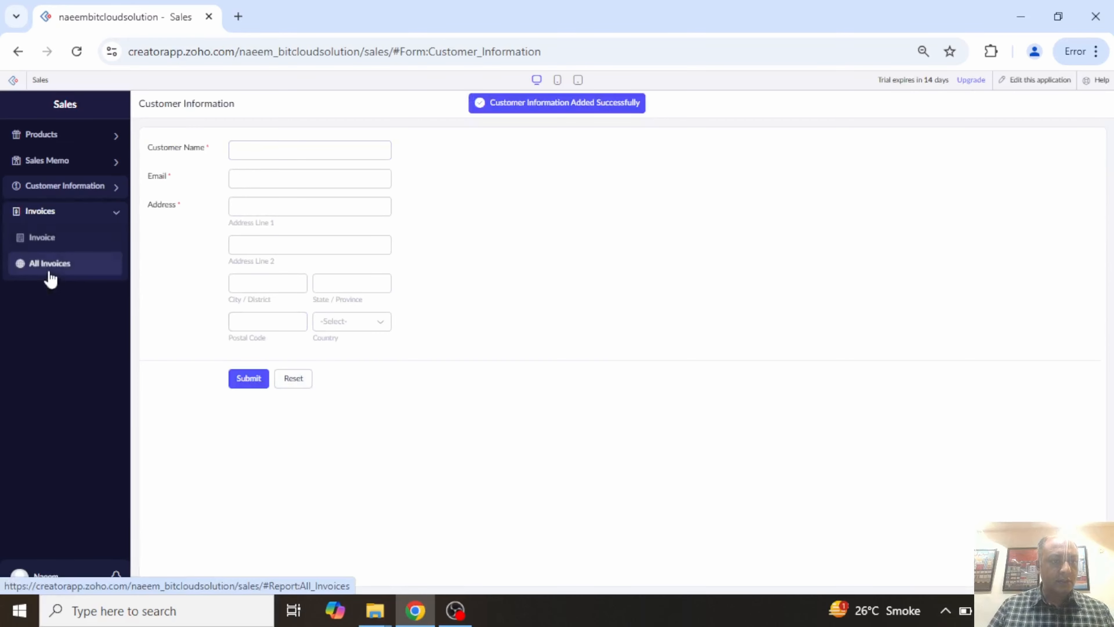
left_click(47, 239)
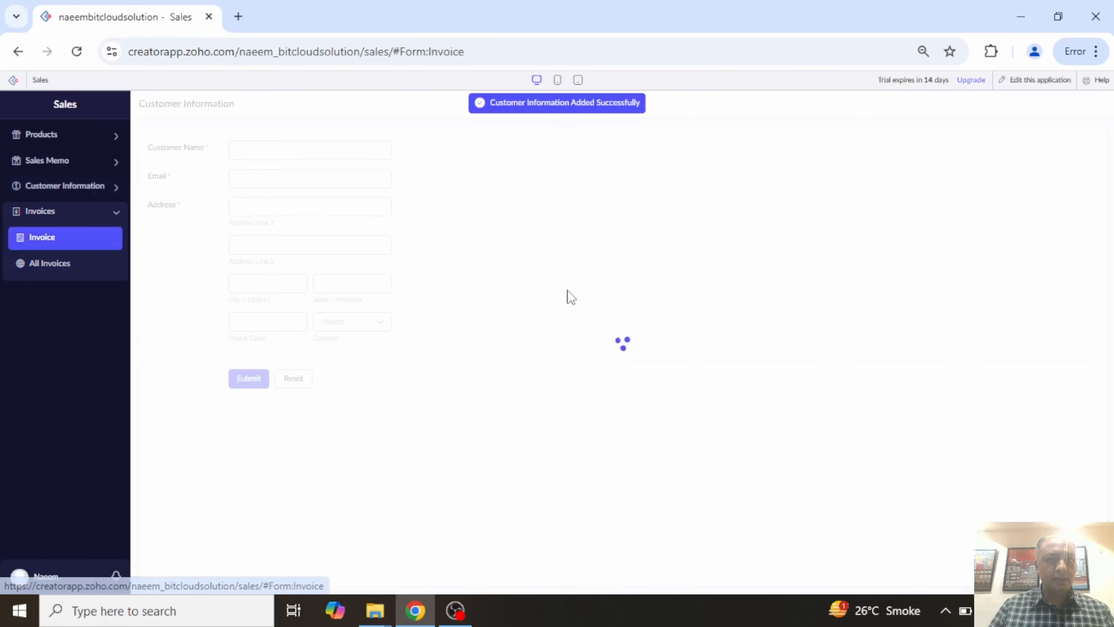
left_click(351, 156)
left_click(305, 197)
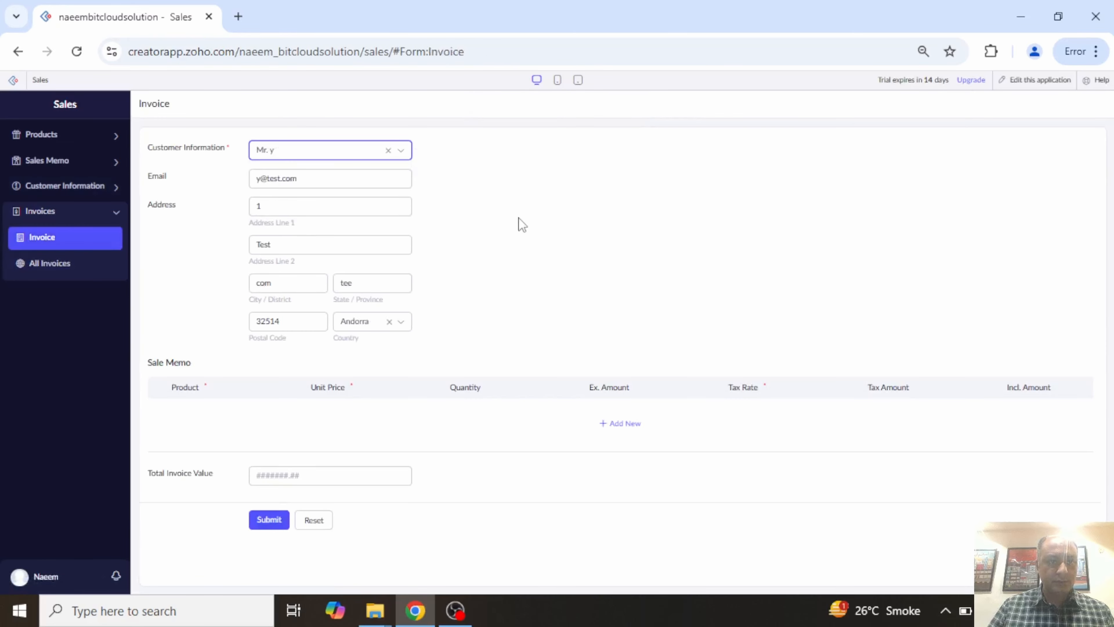
left_click(329, 151)
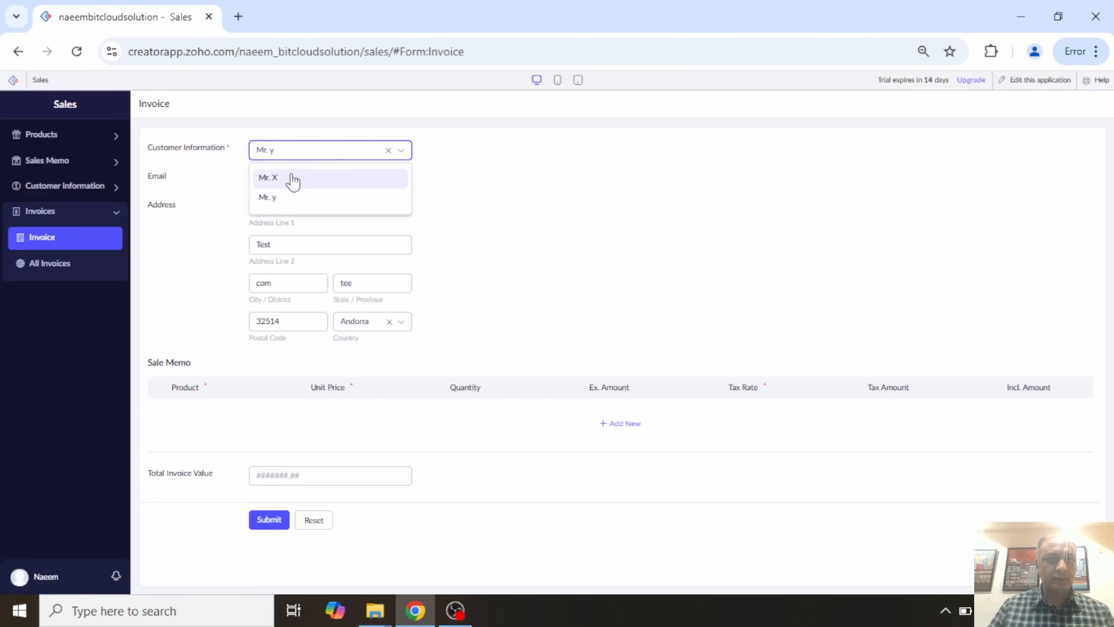
left_click(291, 177)
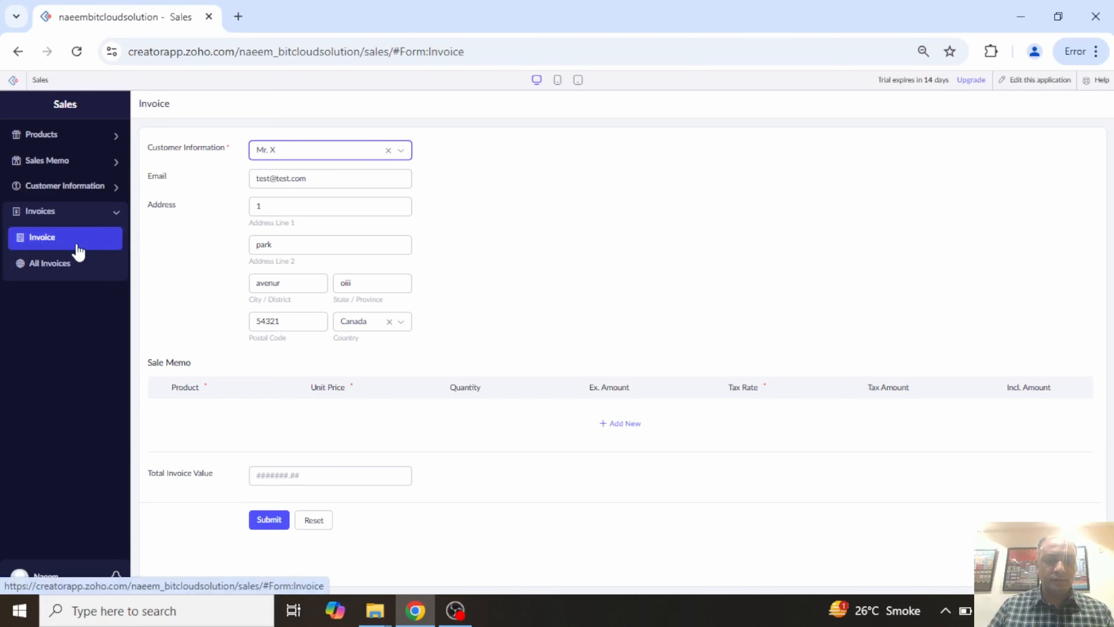
Add two rows to the invoice's Sale Memo and choose product A in the first row
left_click(625, 424)
left_click(179, 450)
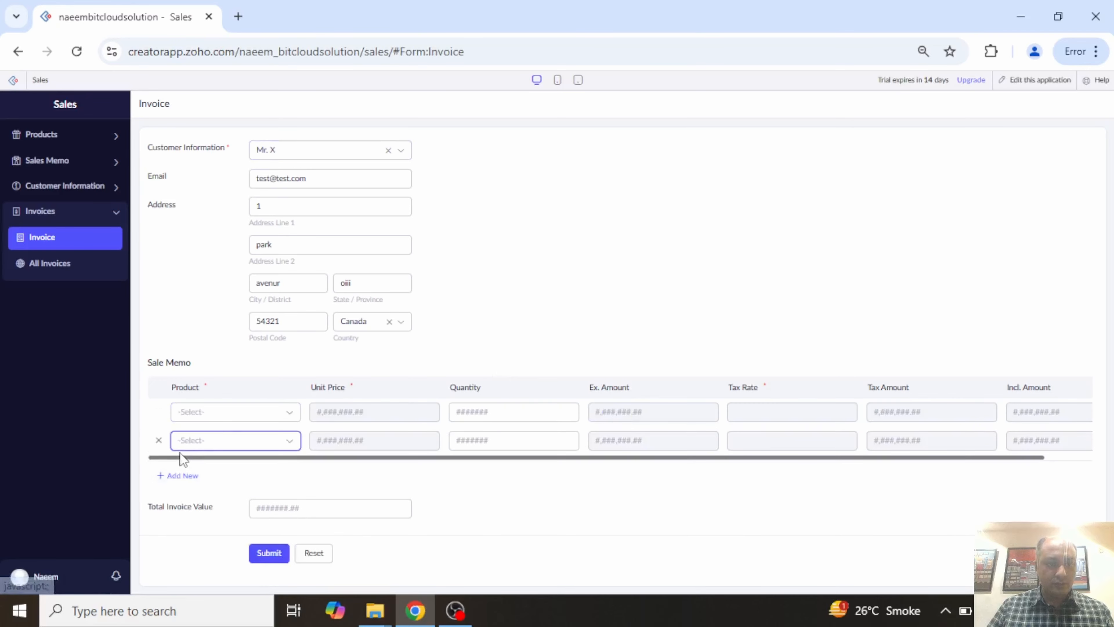
left_click(238, 413)
left_click(214, 444)
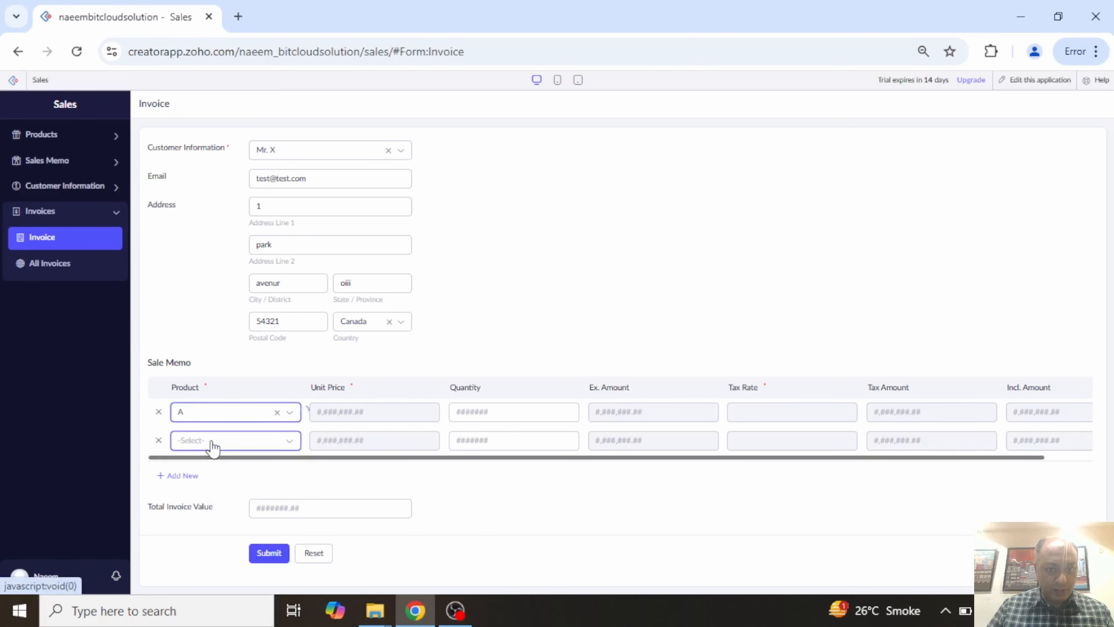